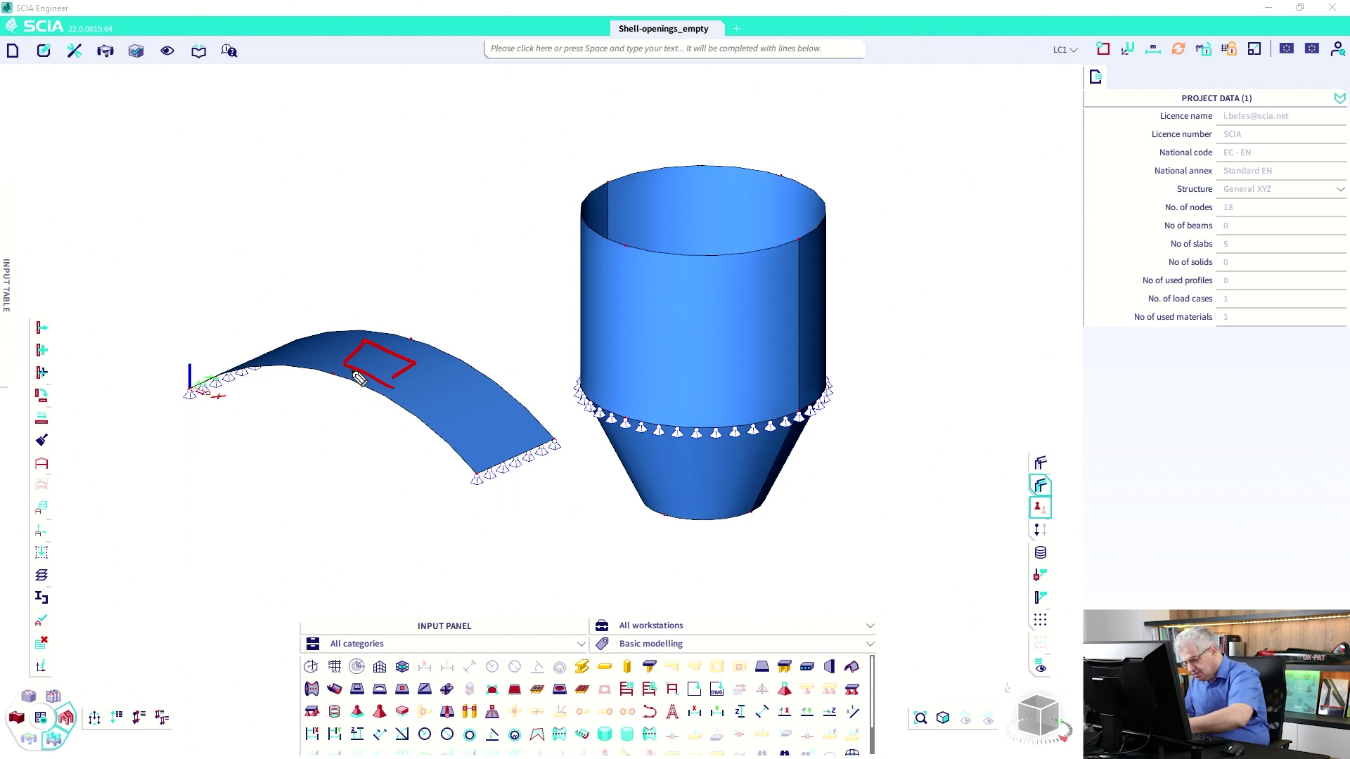
mouse_move(647, 359)
mouse_down()
mouse_move(628, 393)
mouse_move(643, 409)
mouse_move(671, 398)
mouse_move(645, 360)
mouse_up()
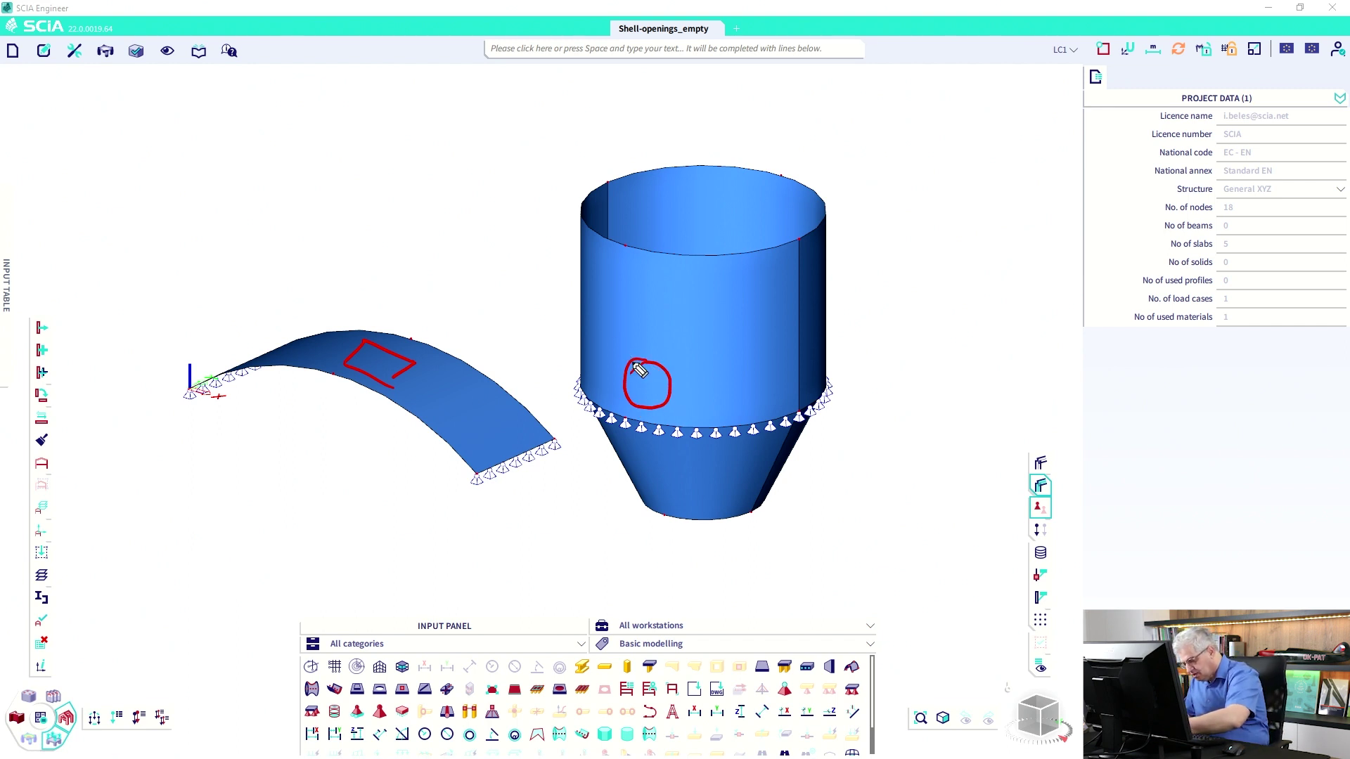
mouse_move(605, 371)
mouse_down()
mouse_move(659, 376)
mouse_move(639, 378)
mouse_move(644, 407)
mouse_move(603, 388)
mouse_move(669, 402)
mouse_up()
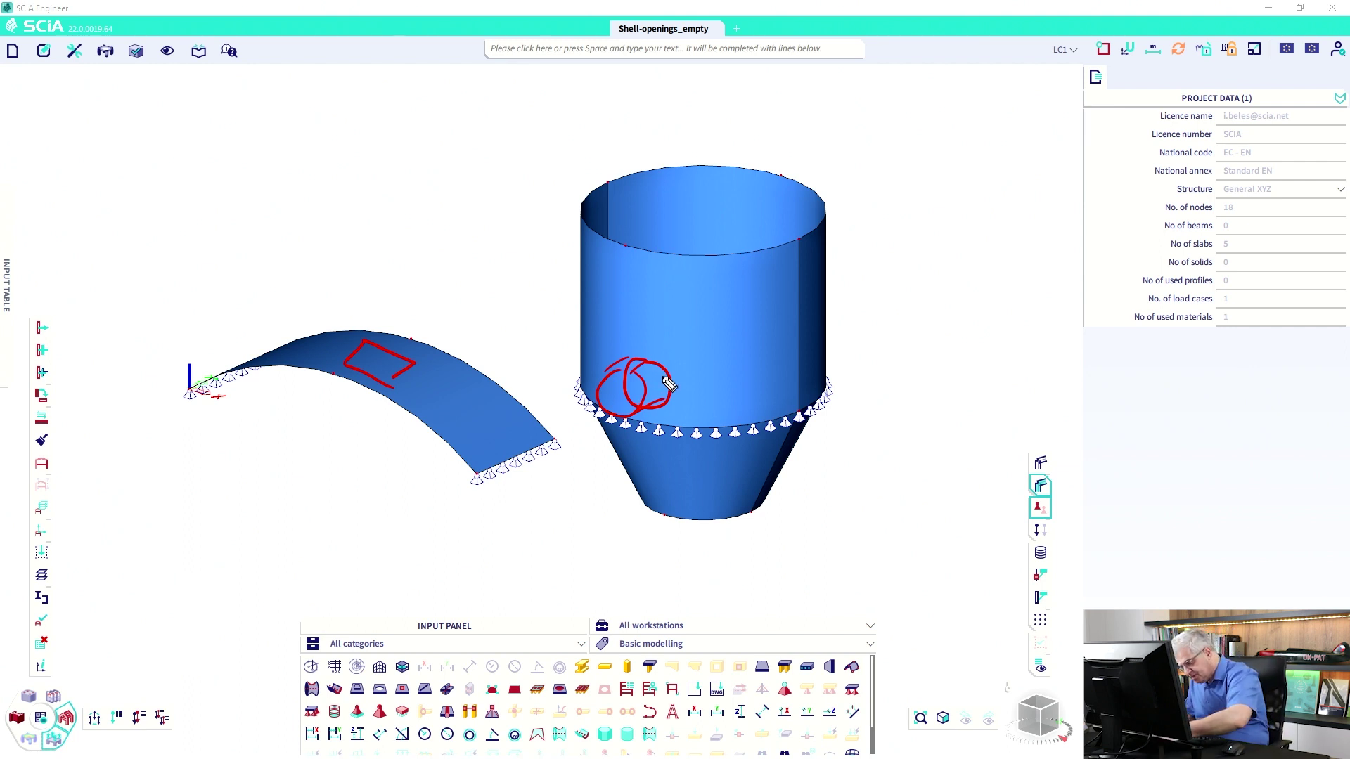
mouse_move(664, 372)
mouse_down()
mouse_move(643, 408)
mouse_move(645, 385)
mouse_up()
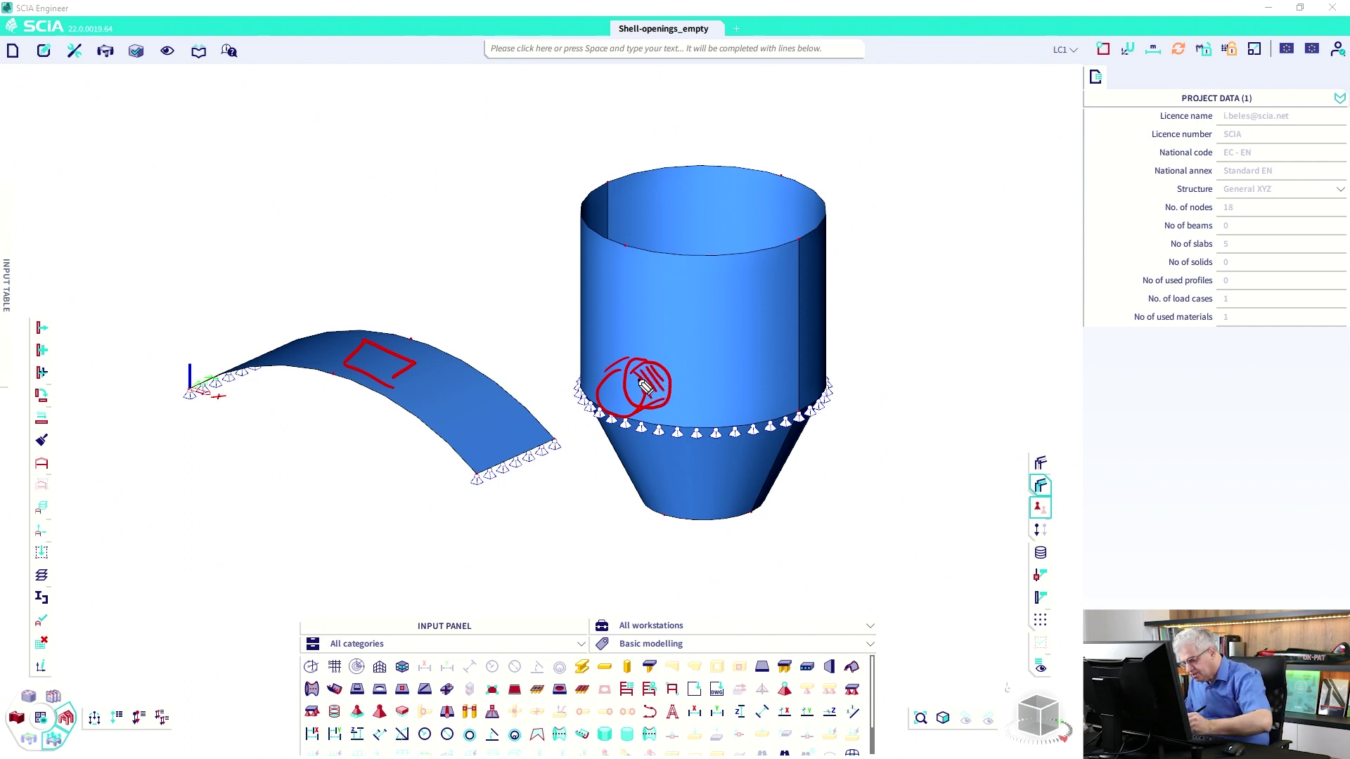
mouse_move(393, 357)
mouse_down()
mouse_move(404, 367)
mouse_move(367, 376)
mouse_up()
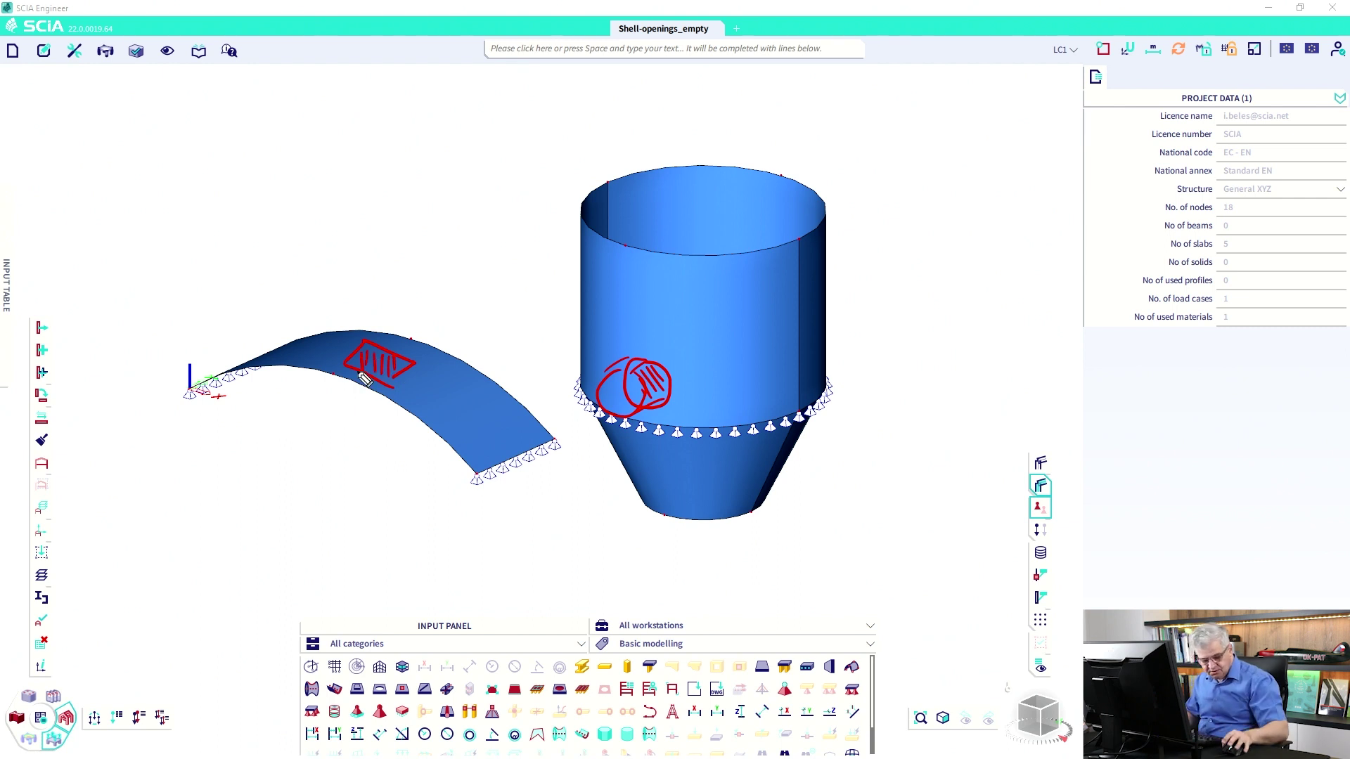
key(Escape)
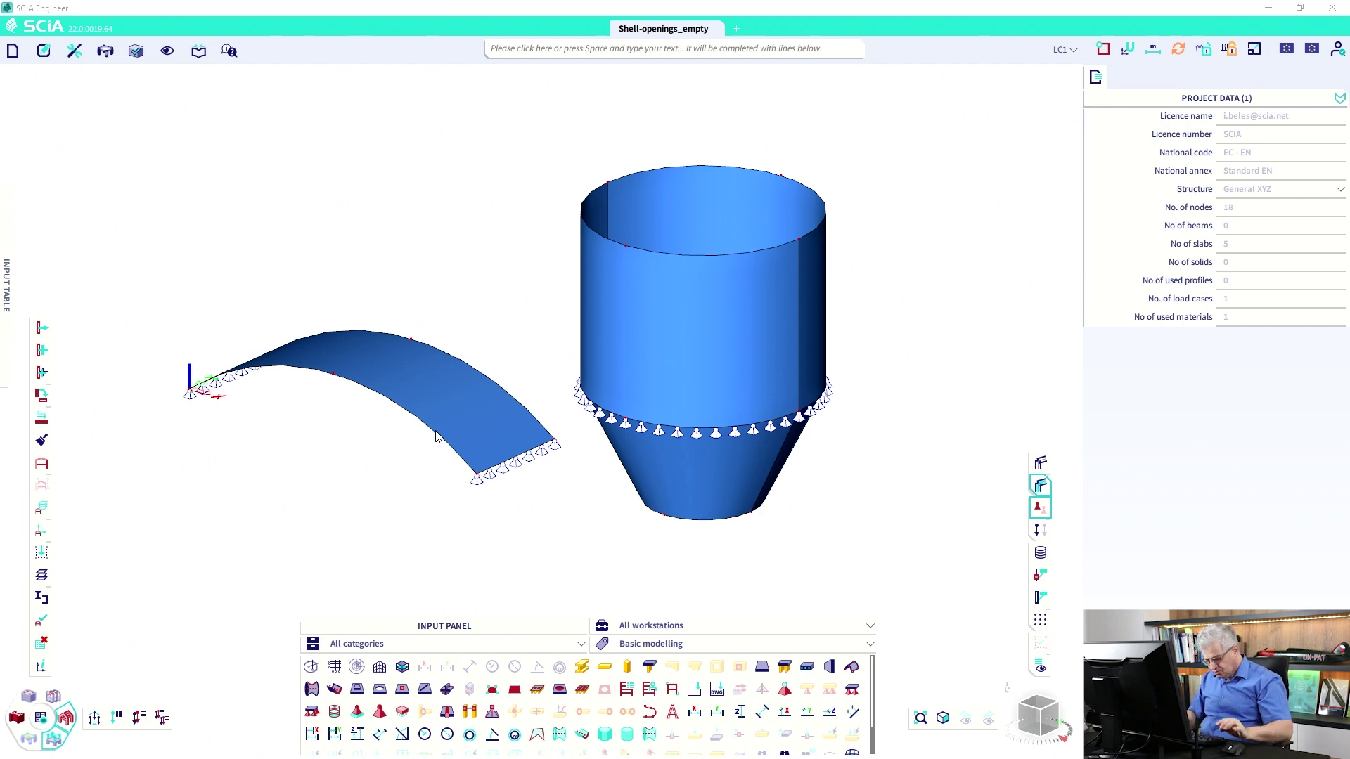
Turn off the surface rendering of the members and limit the modelling commands to the Structure workstation.
click(1040, 488)
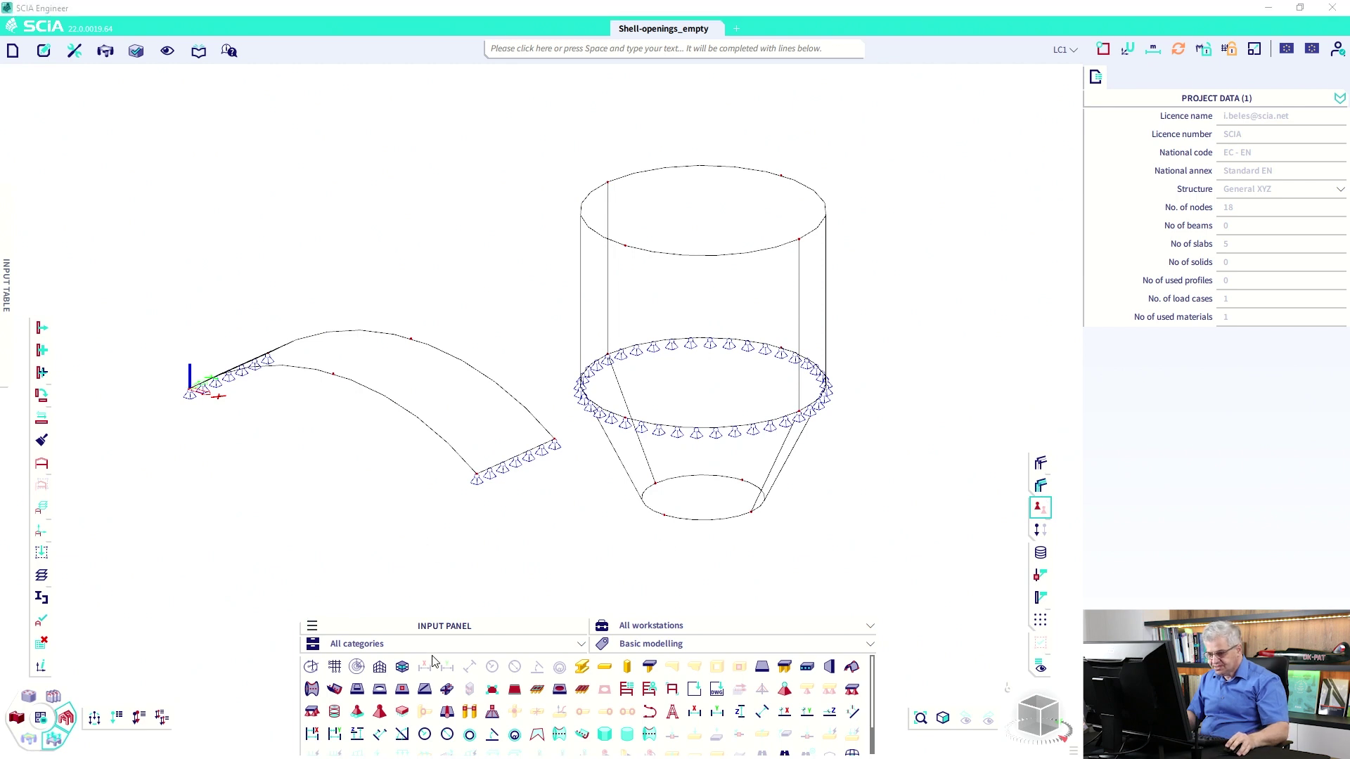
click(650, 645)
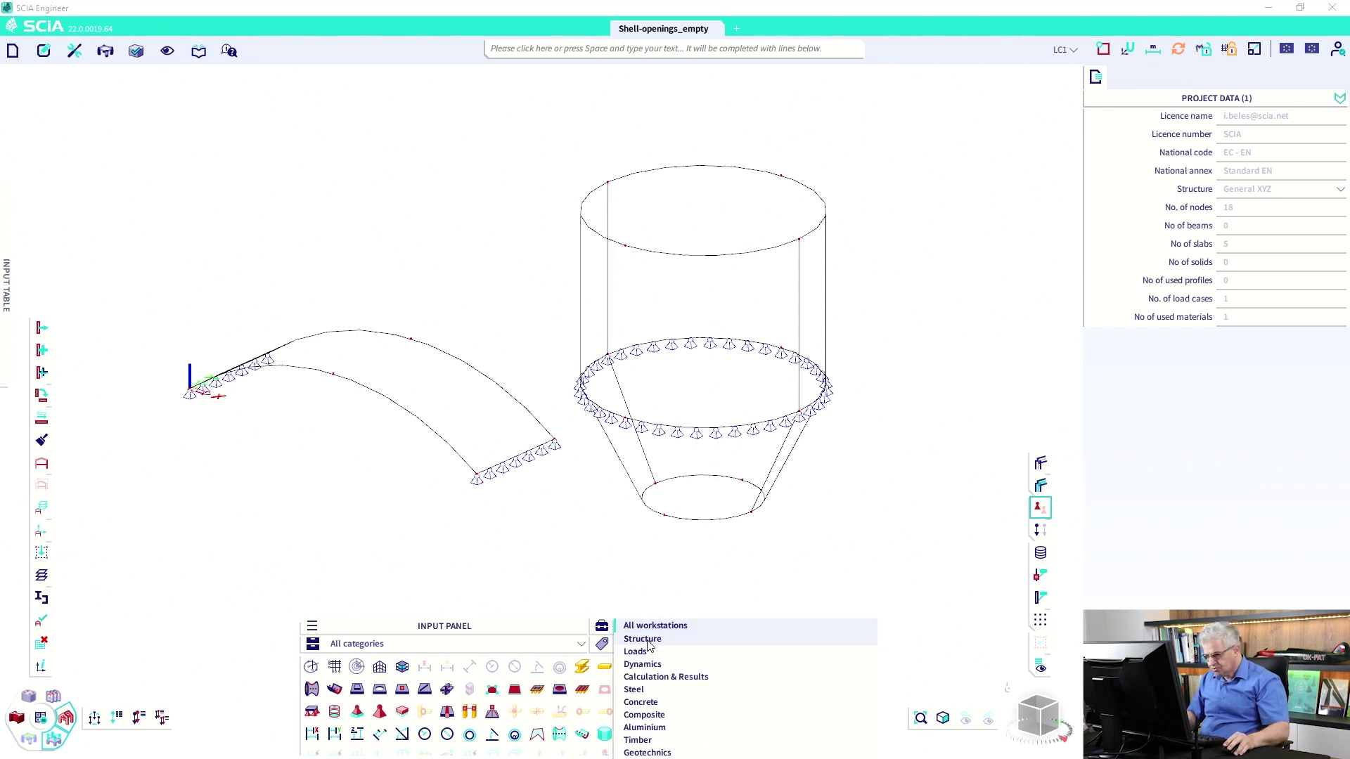
click(647, 641)
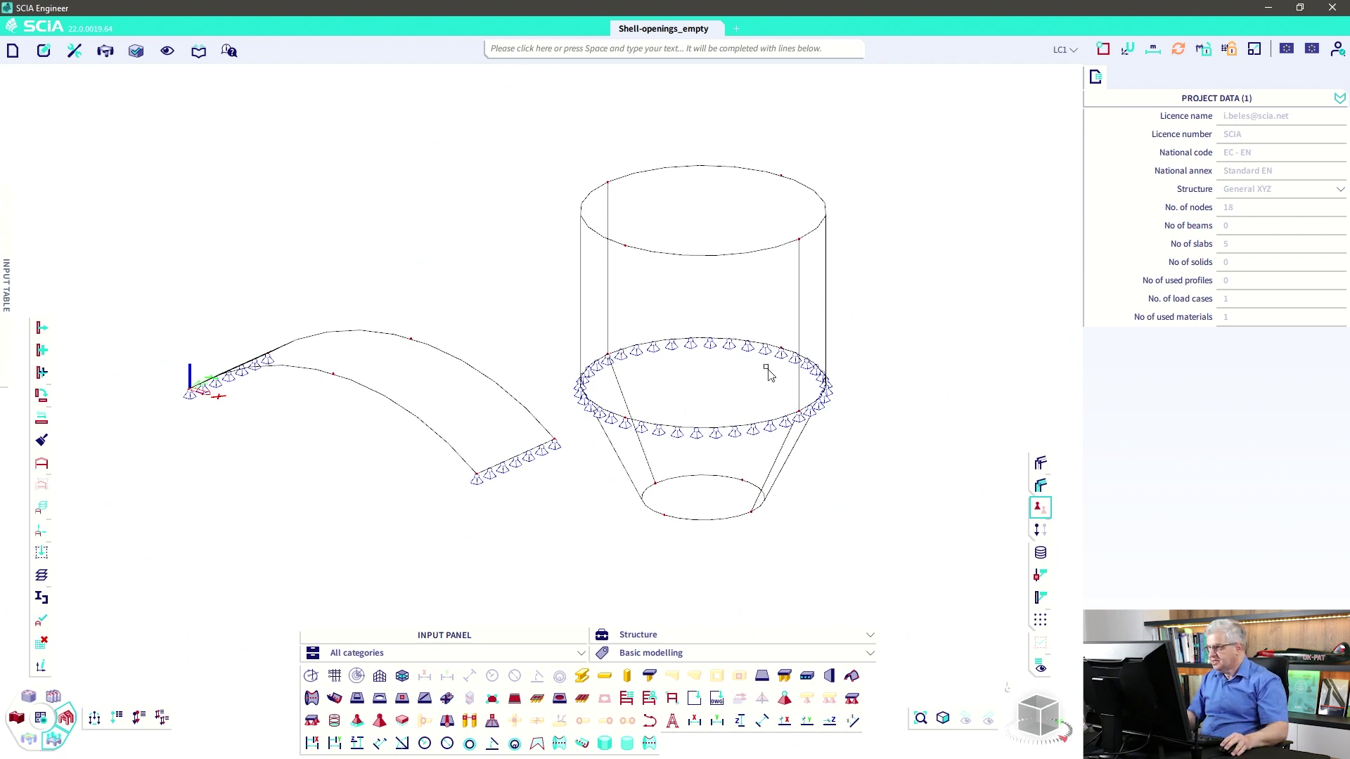
Move the UCS origin to the centre of the hopper's bottom circle and align its Z axis to the Y axis.
click(1126, 49)
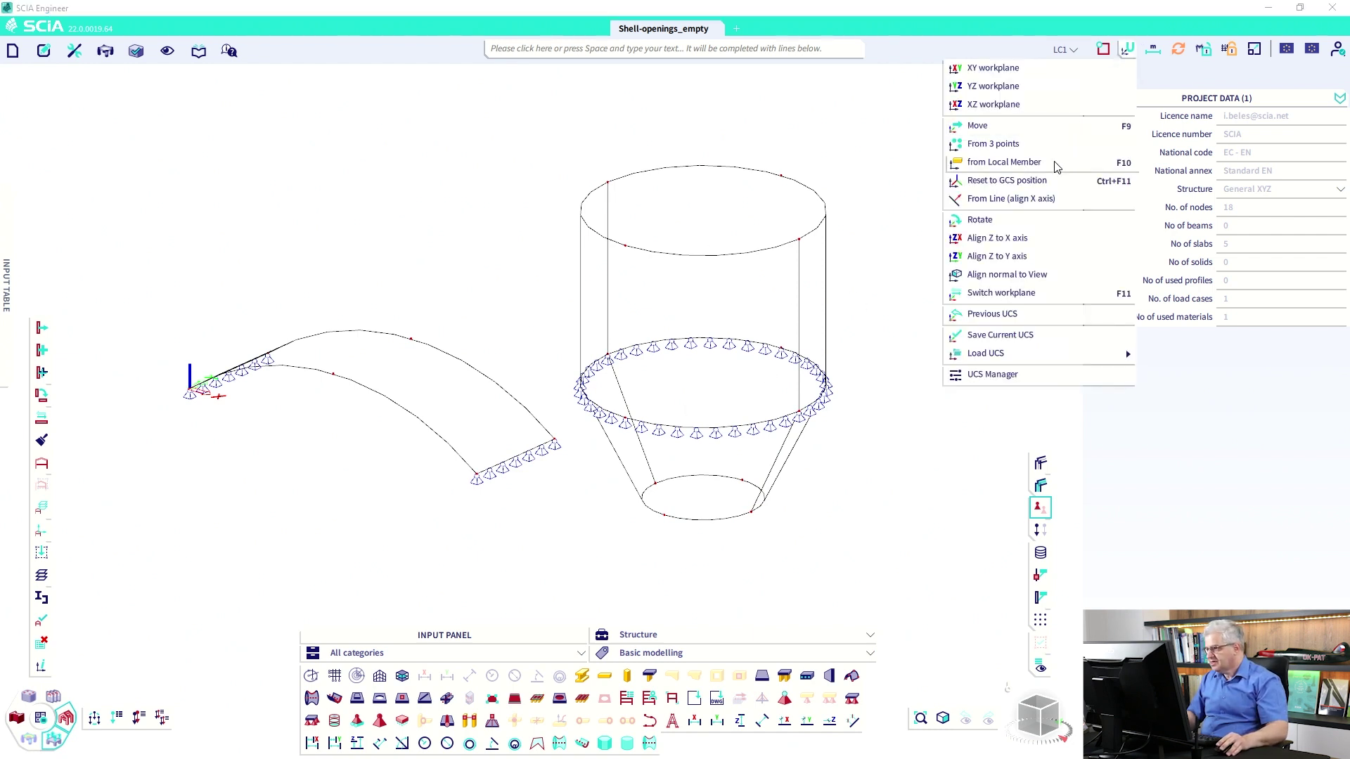
click(1051, 127)
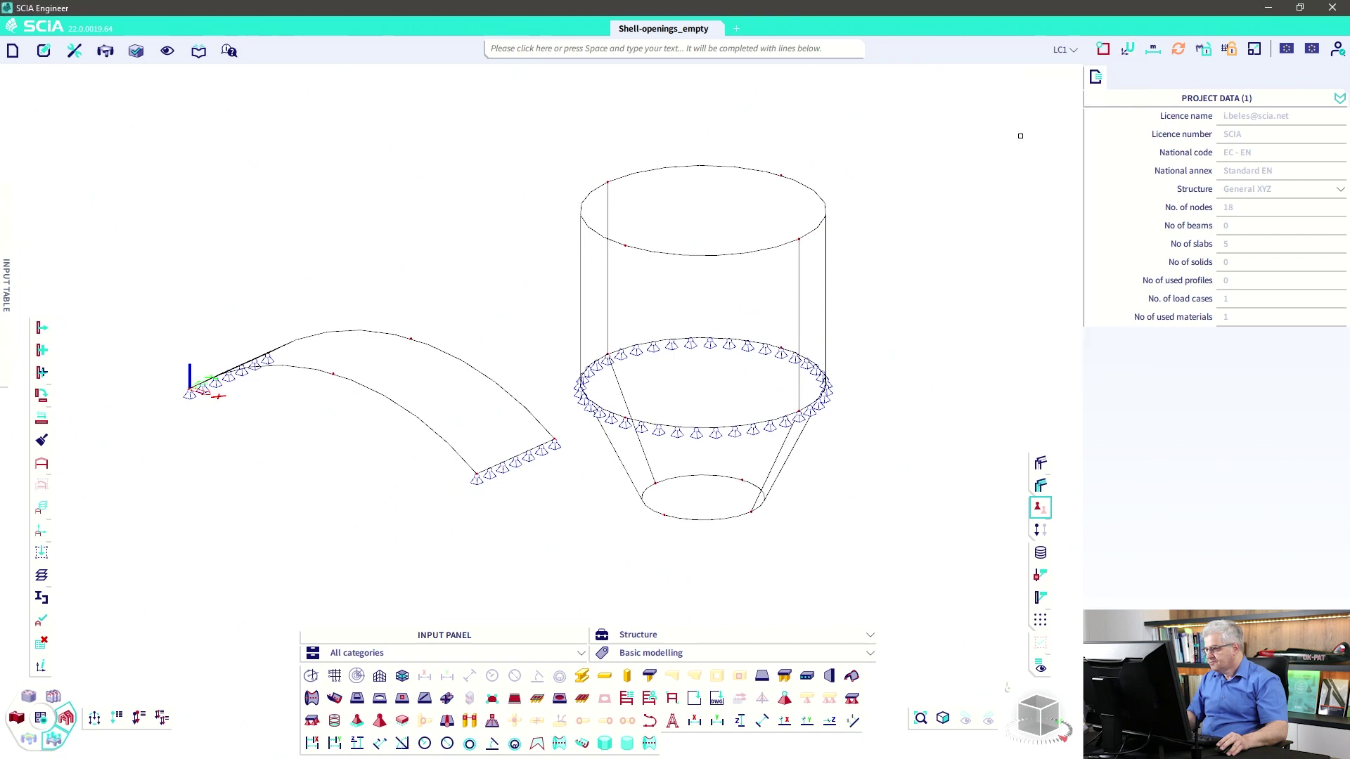
click(703, 497)
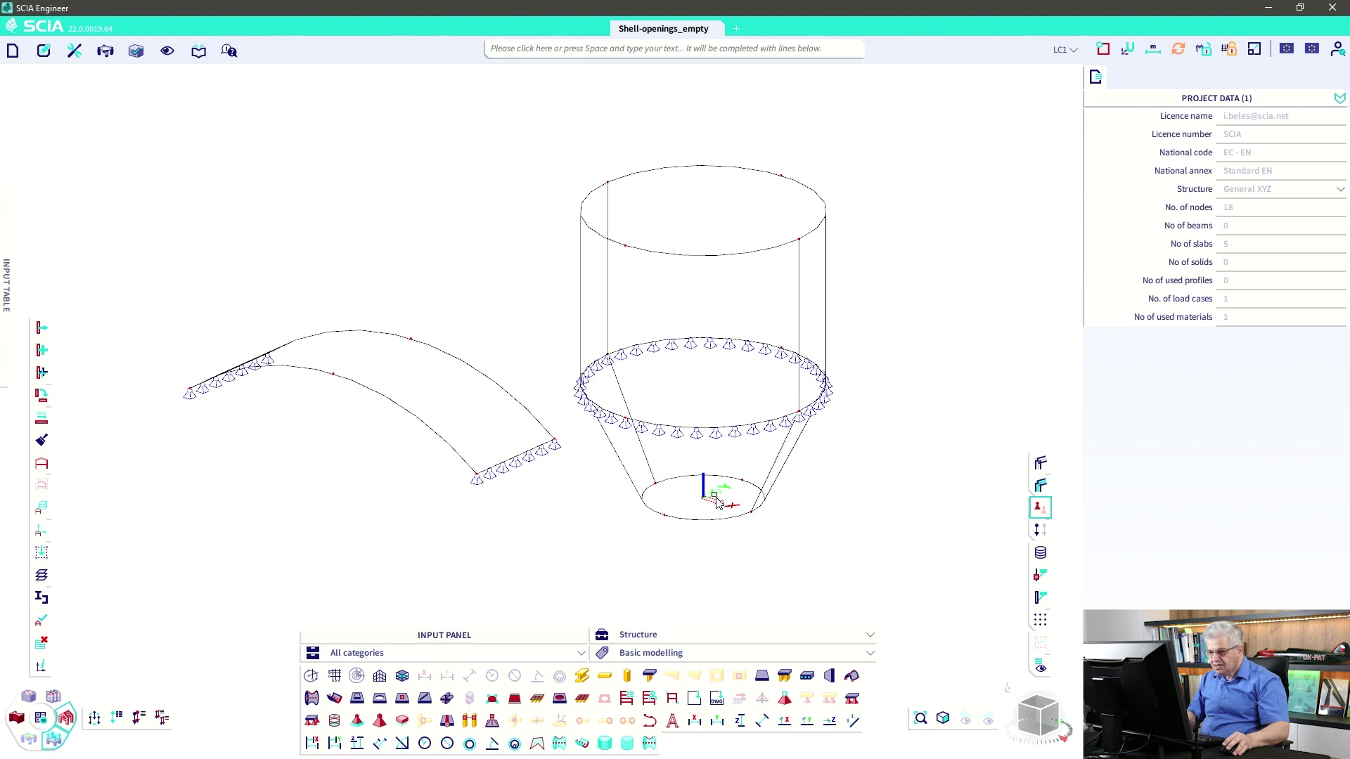
click(1127, 50)
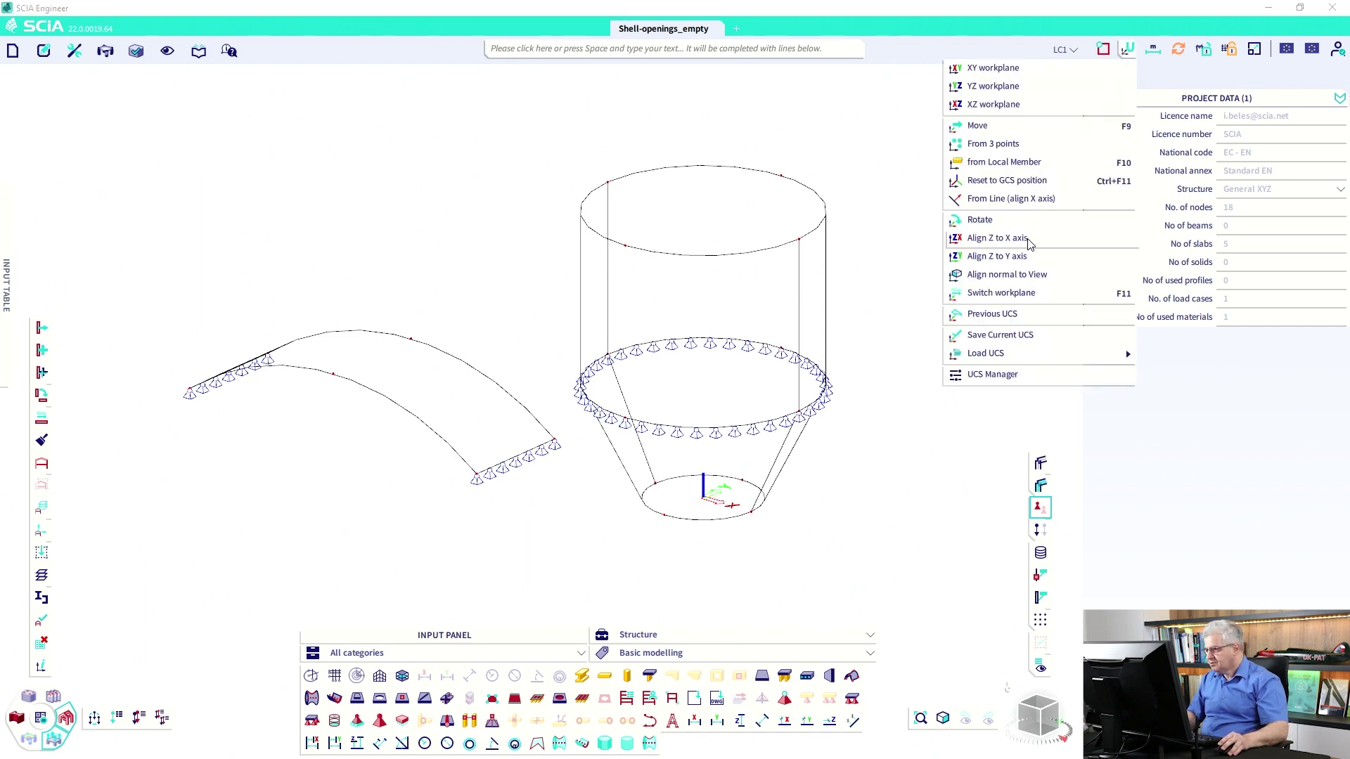
click(1020, 256)
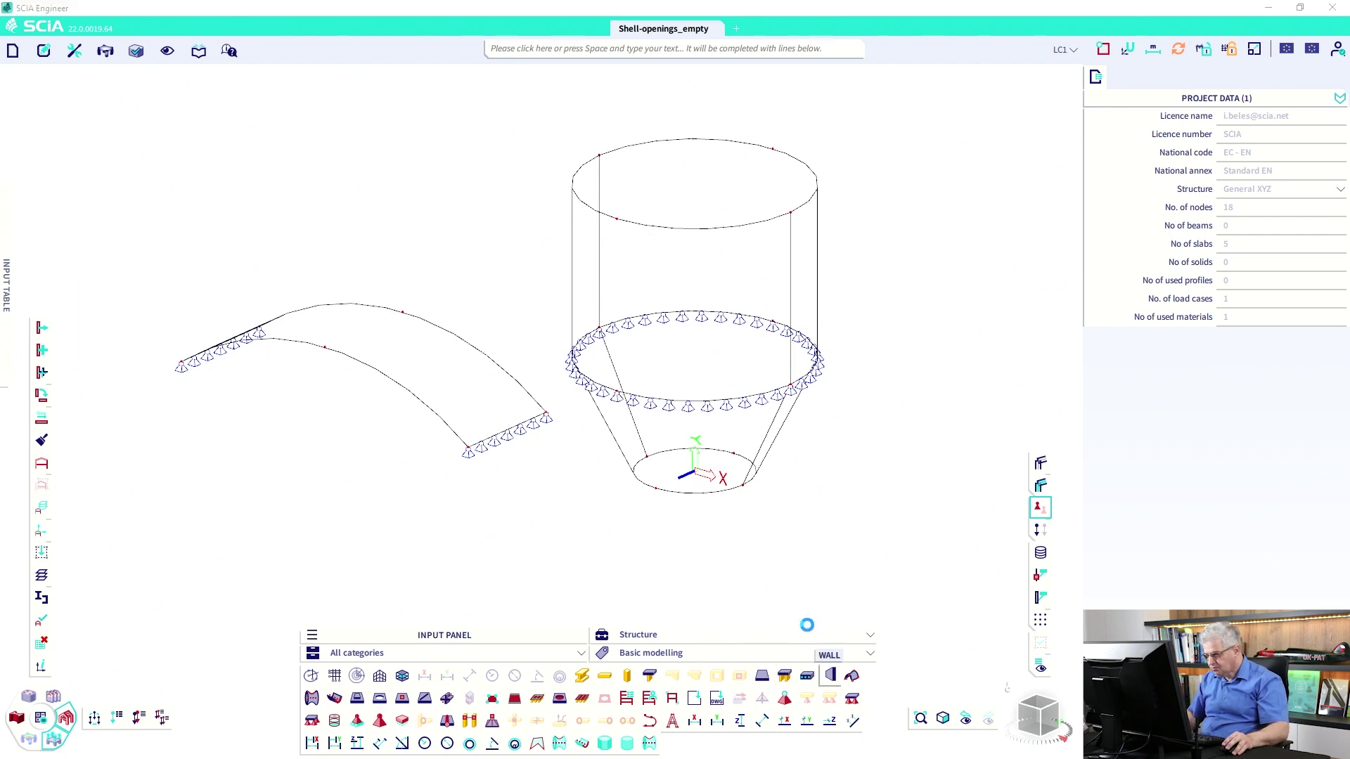
Create a circular wall in S 235, 20 mm thick and 1 m high, centred on the UCS origin with a 0.5 m radius.
click(829, 675)
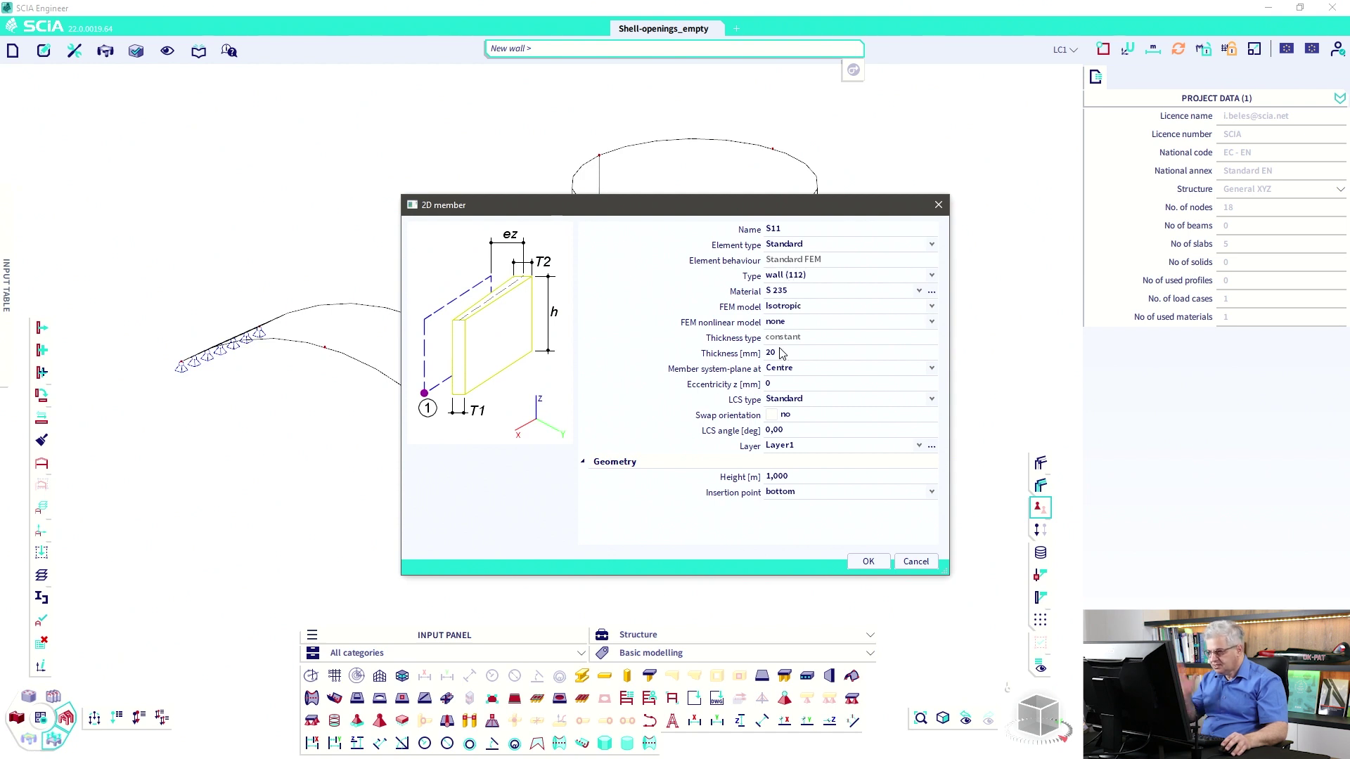
click(868, 560)
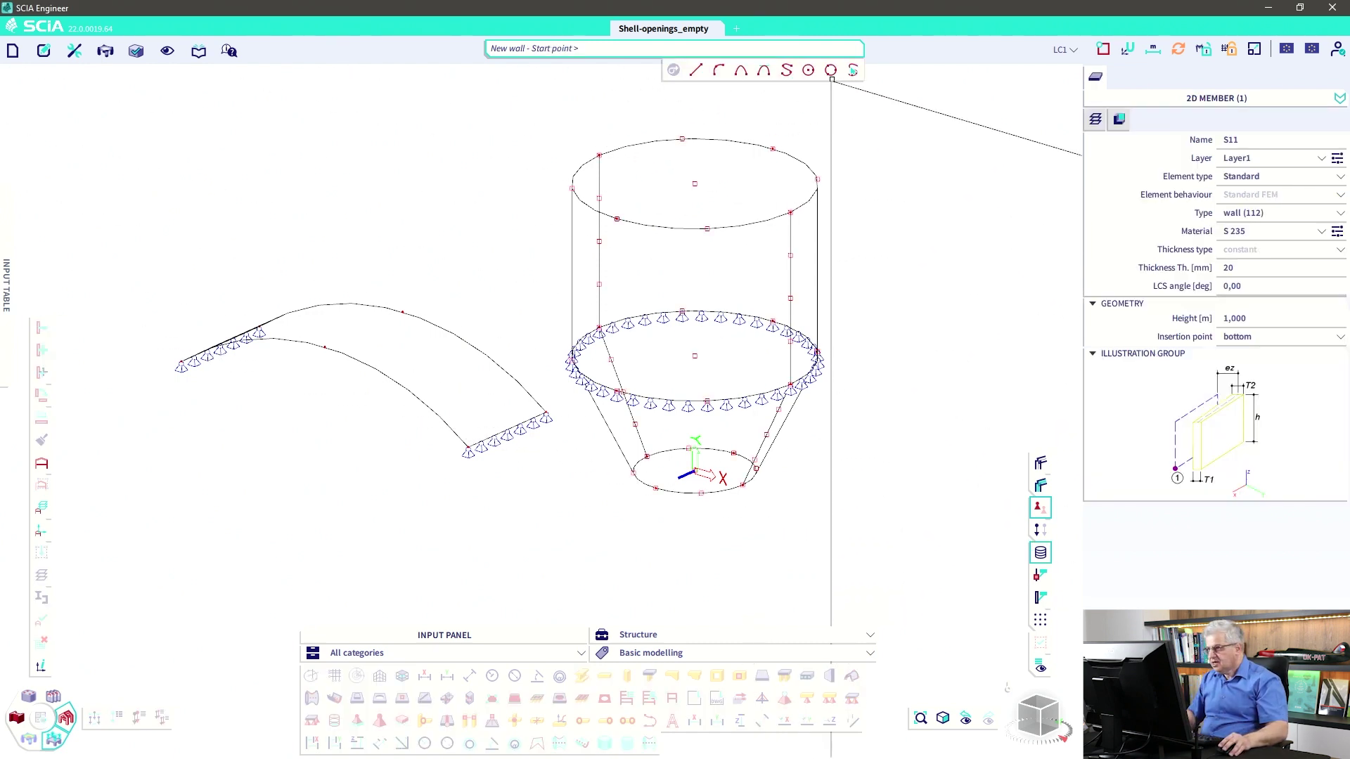
click(808, 73)
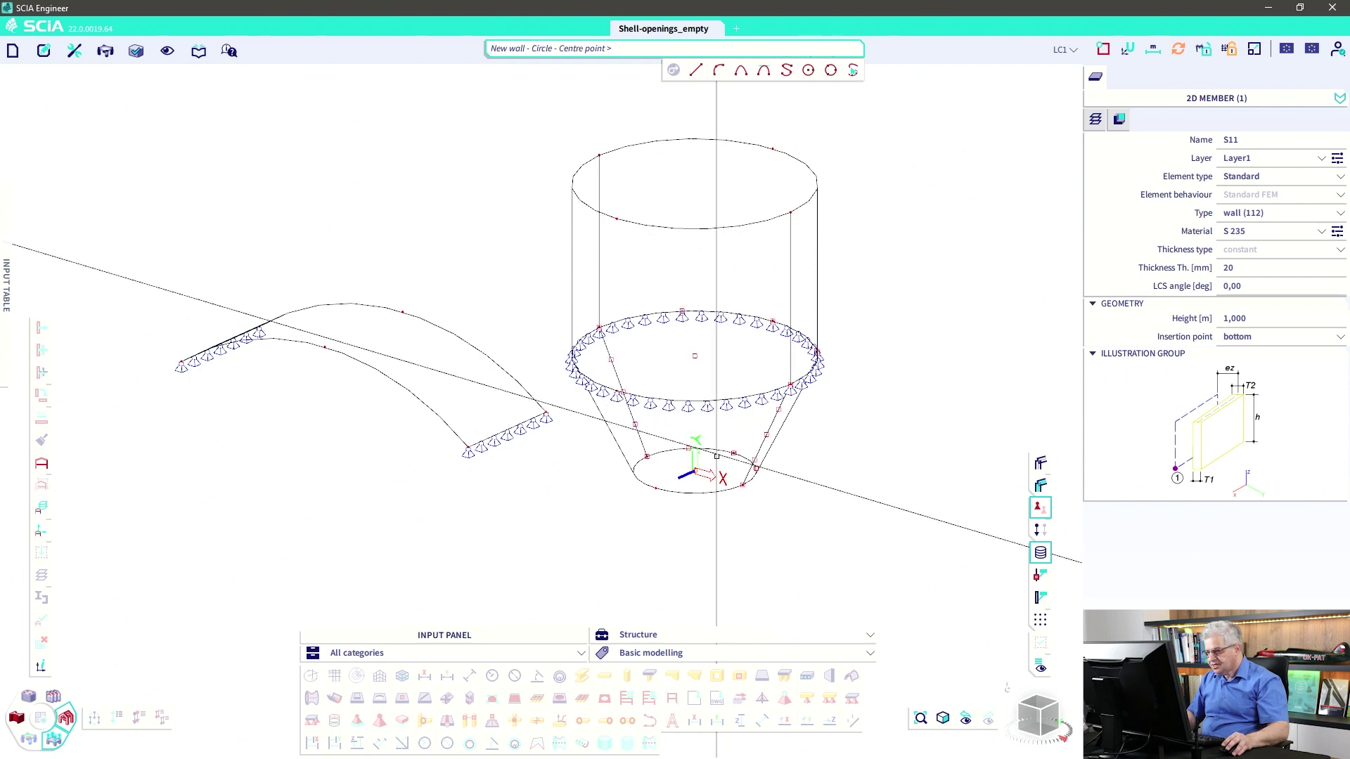
click(697, 471)
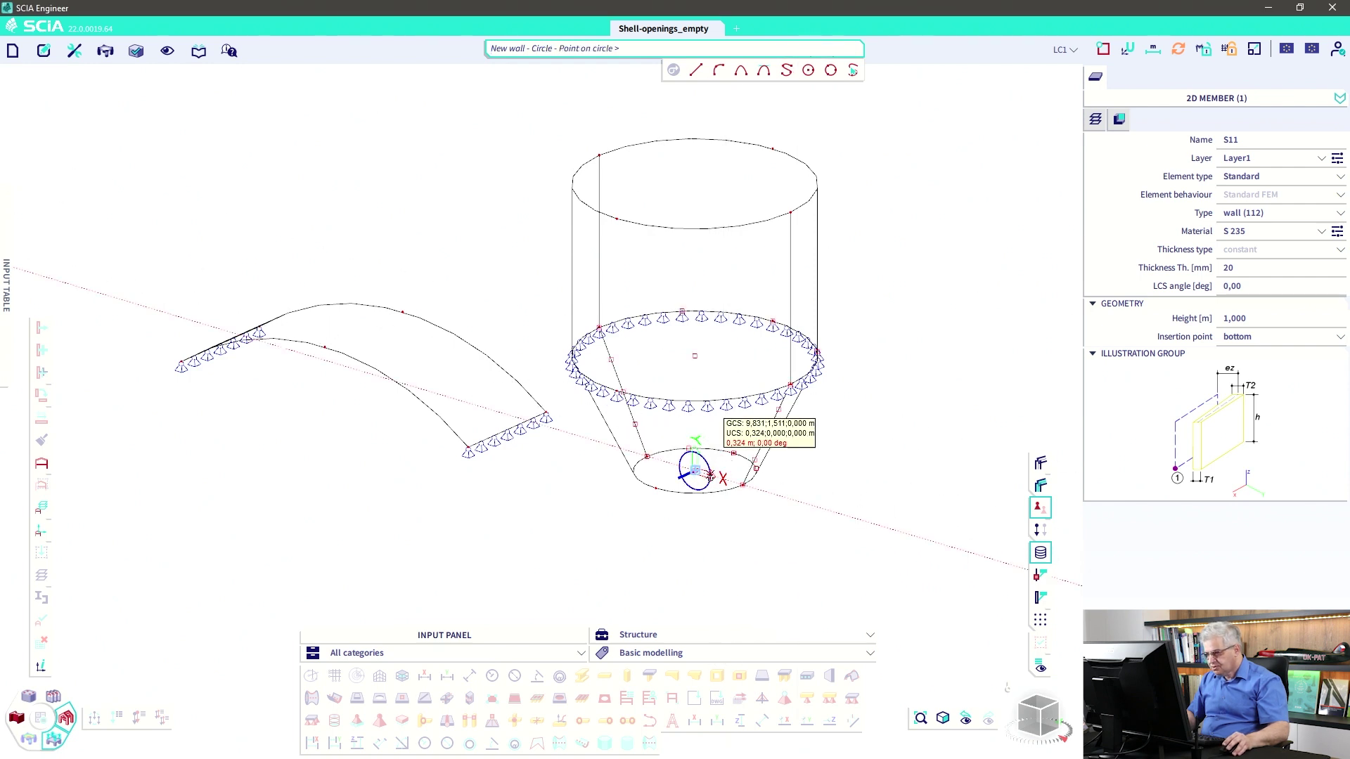
scroll(711, 476, up, 4)
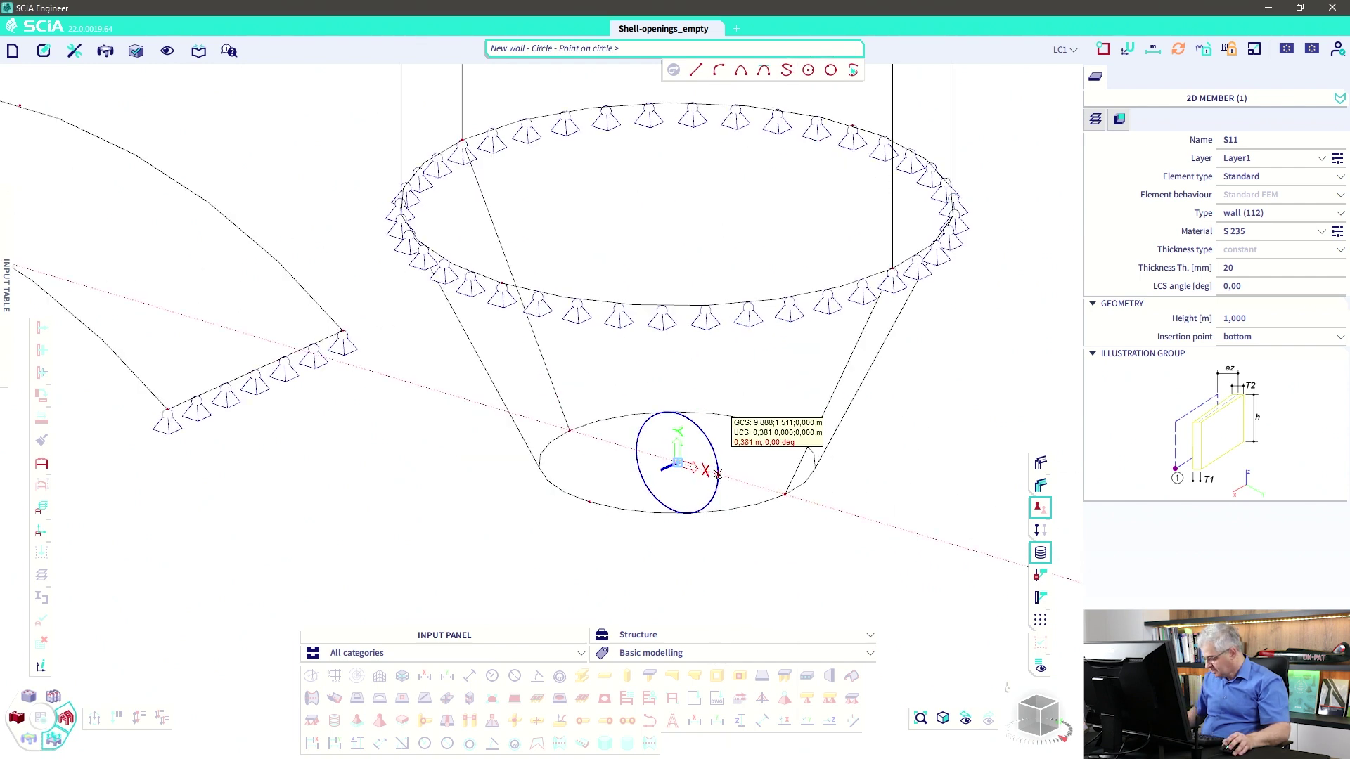
text(0,5)
key(Return)
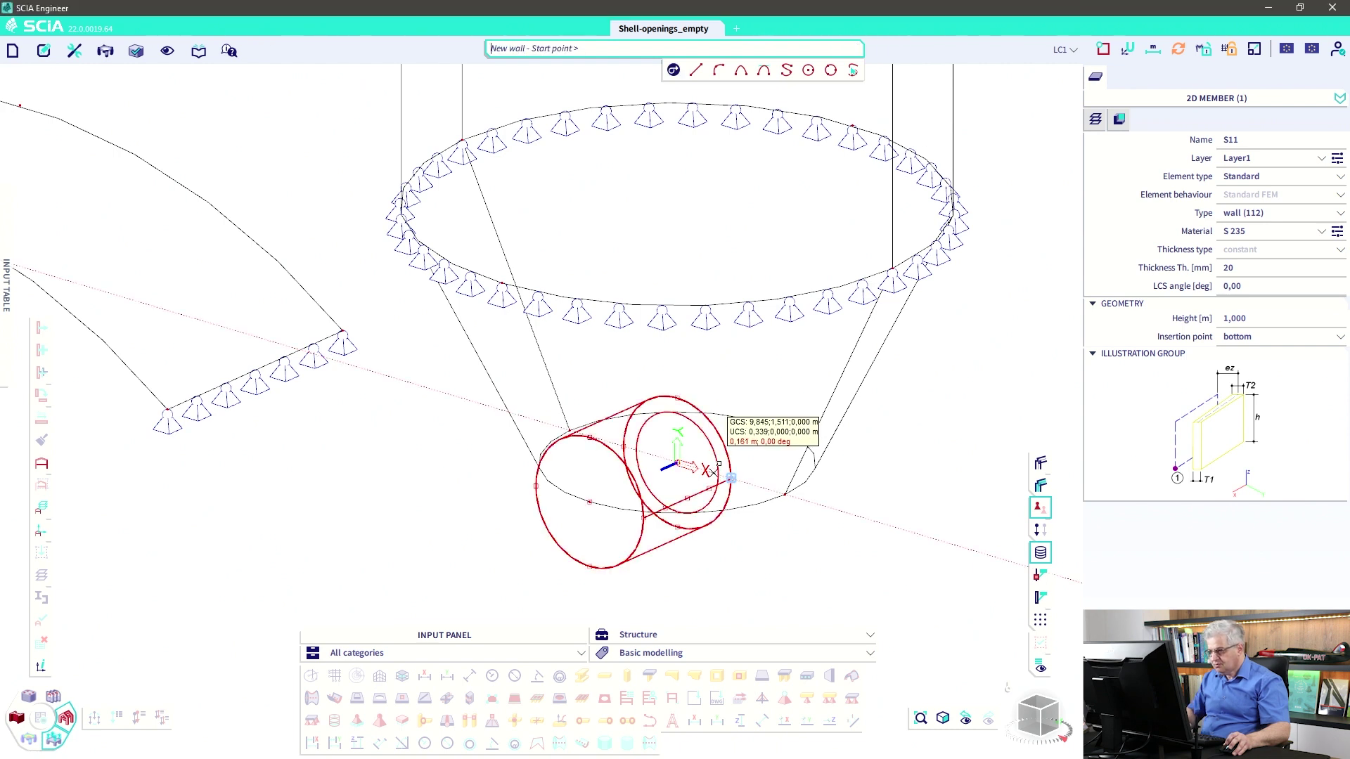
right_click(759, 464)
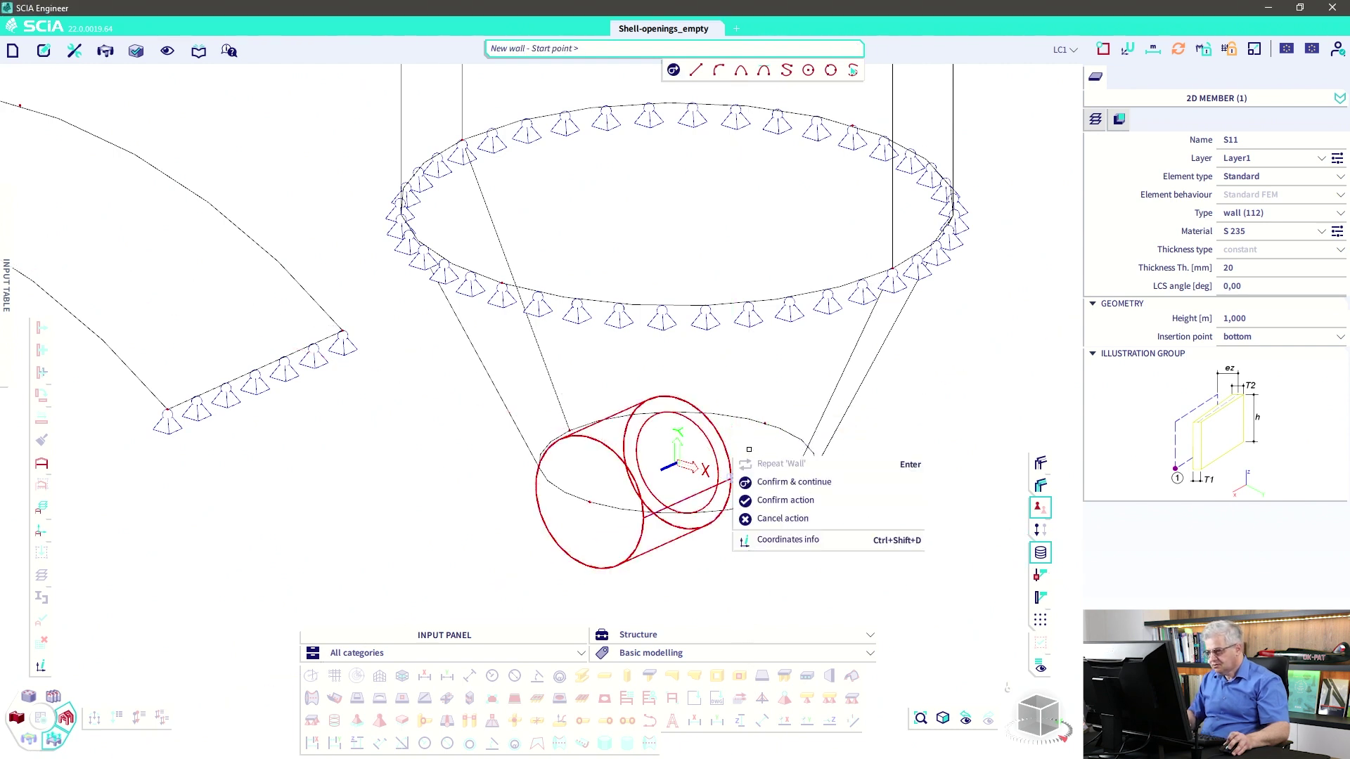
click(747, 451)
key(Escape)
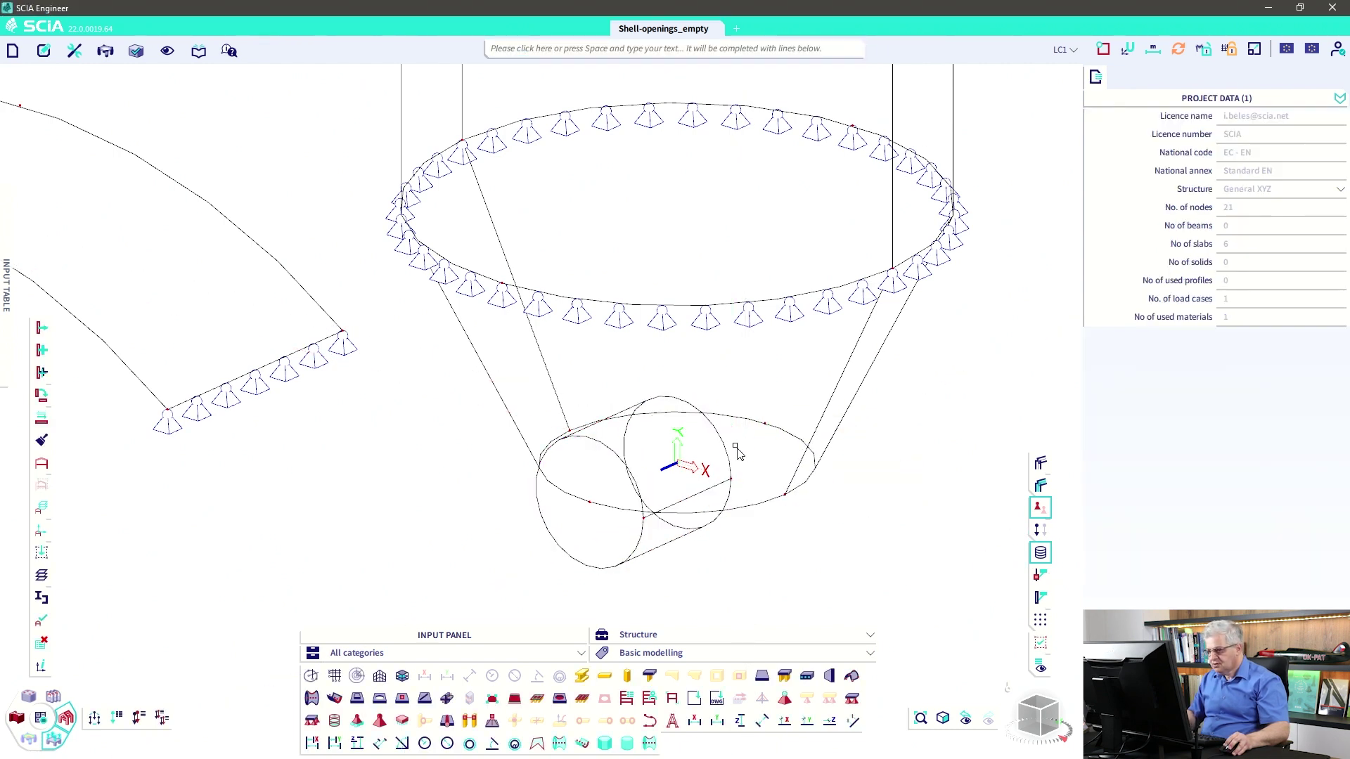
Measure the distance from the UCS origin to the node on the new circular wall's edge with Coordinates info.
middle_drag(741, 452, 703, 348)
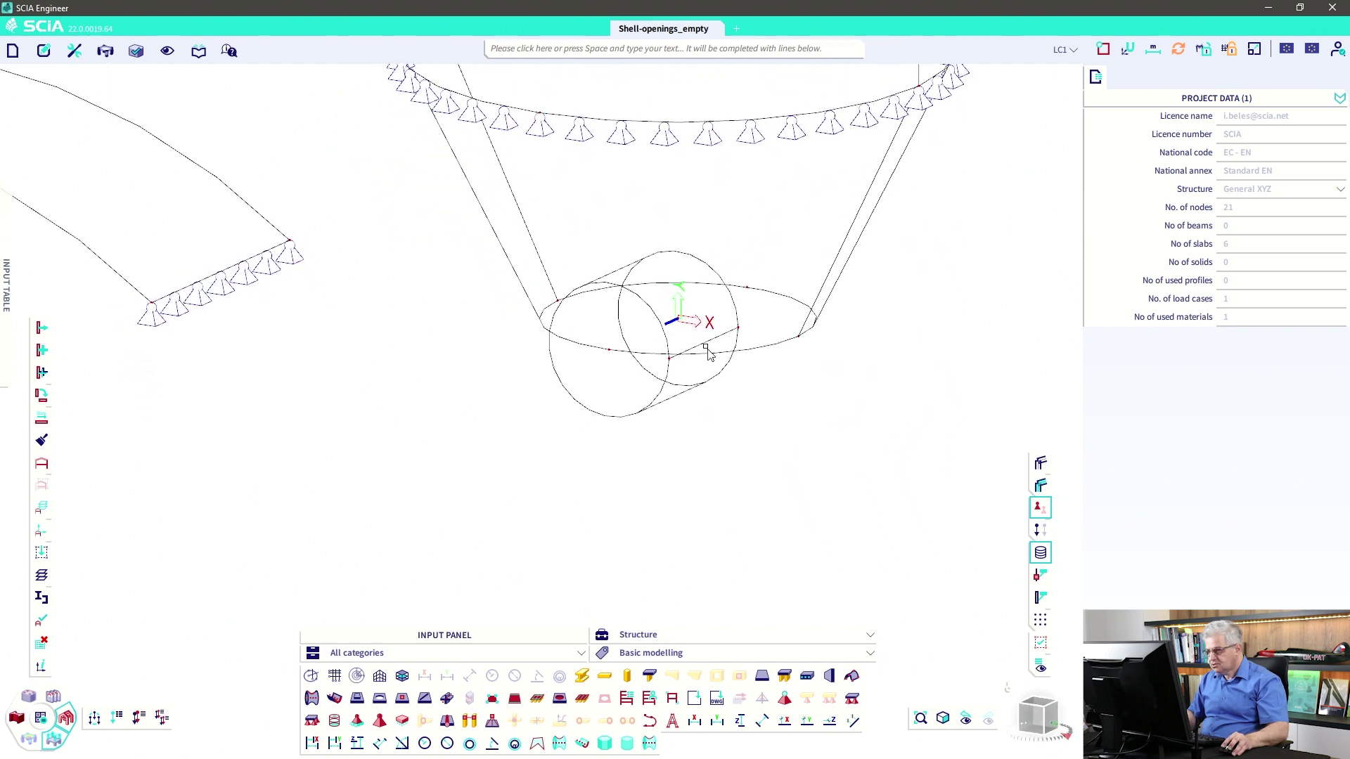
right_click(399, 266)
click(452, 556)
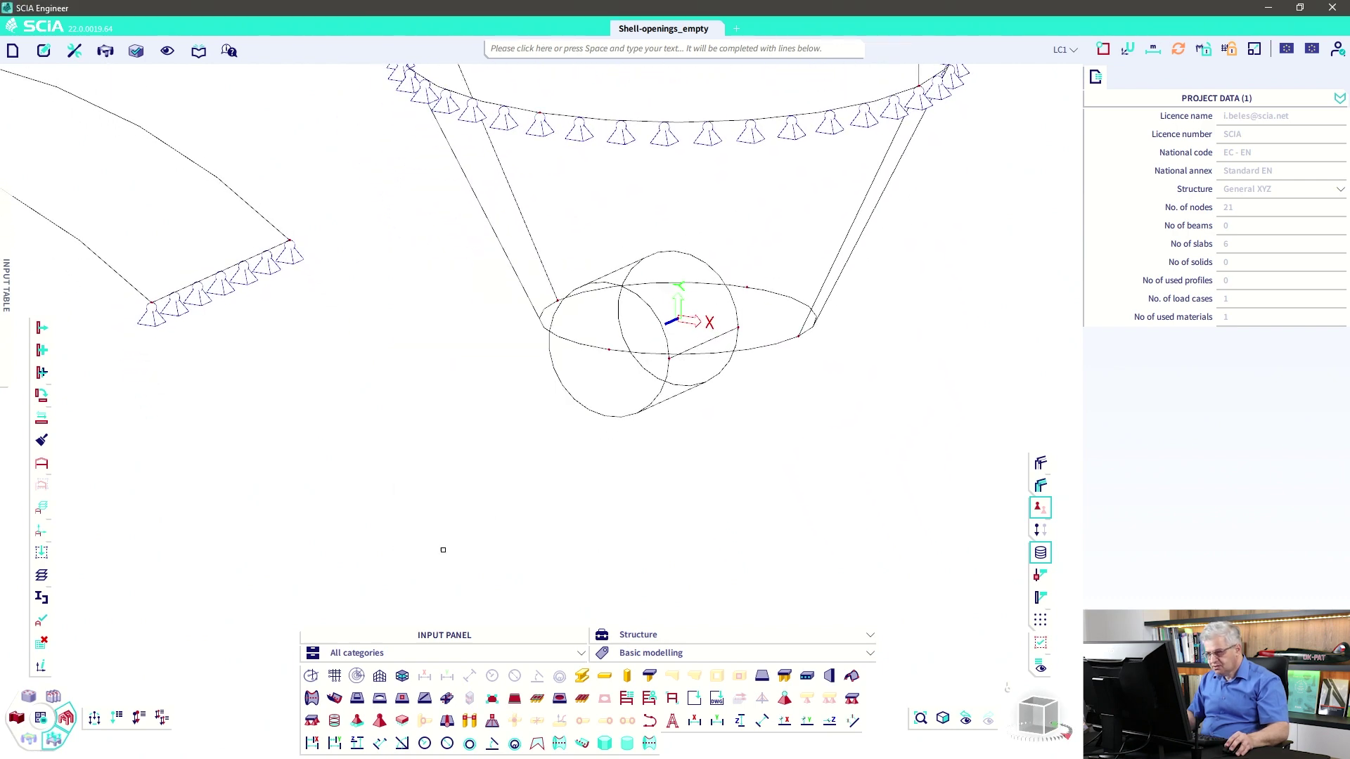
click(706, 322)
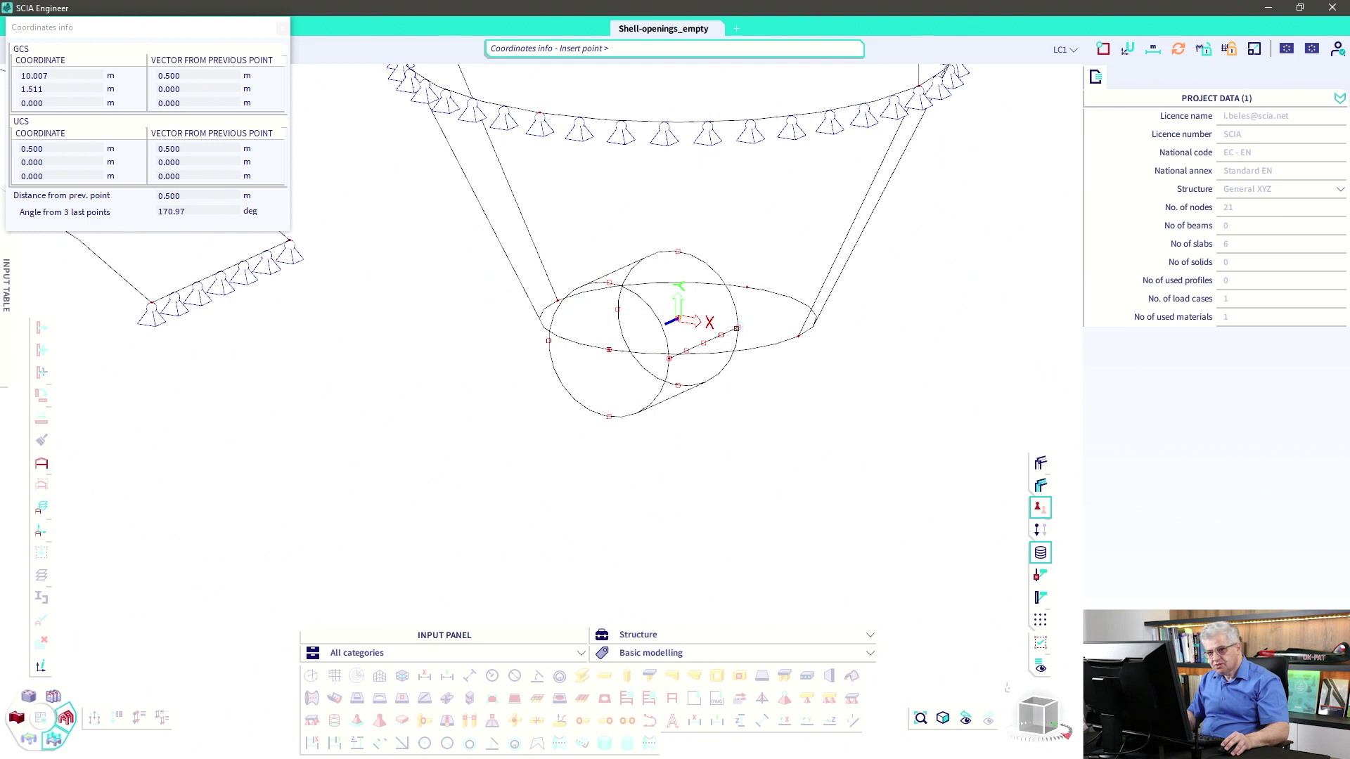
key(Escape)
Move the circular wall vertically upward by 2.5 m, working in the front view.
middle_drag(630, 382, 602, 416)
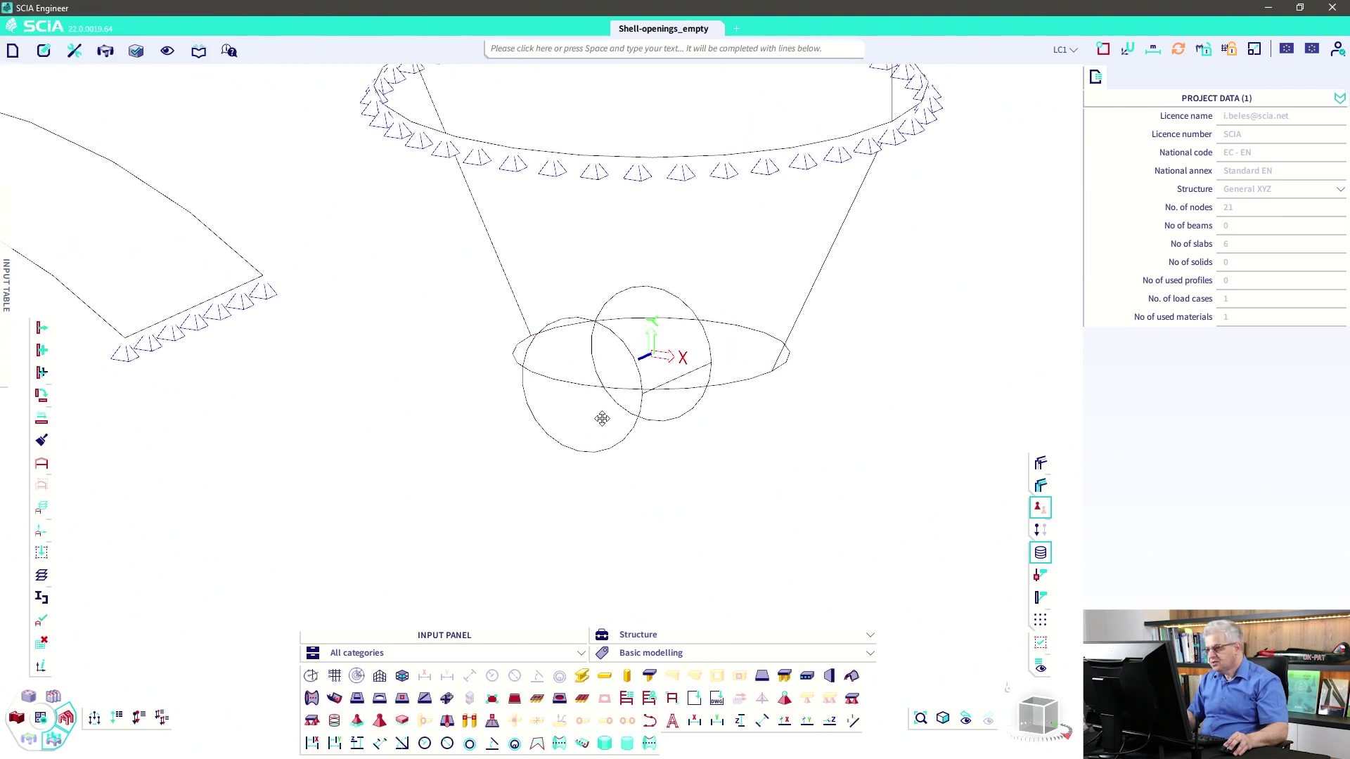
click(1040, 721)
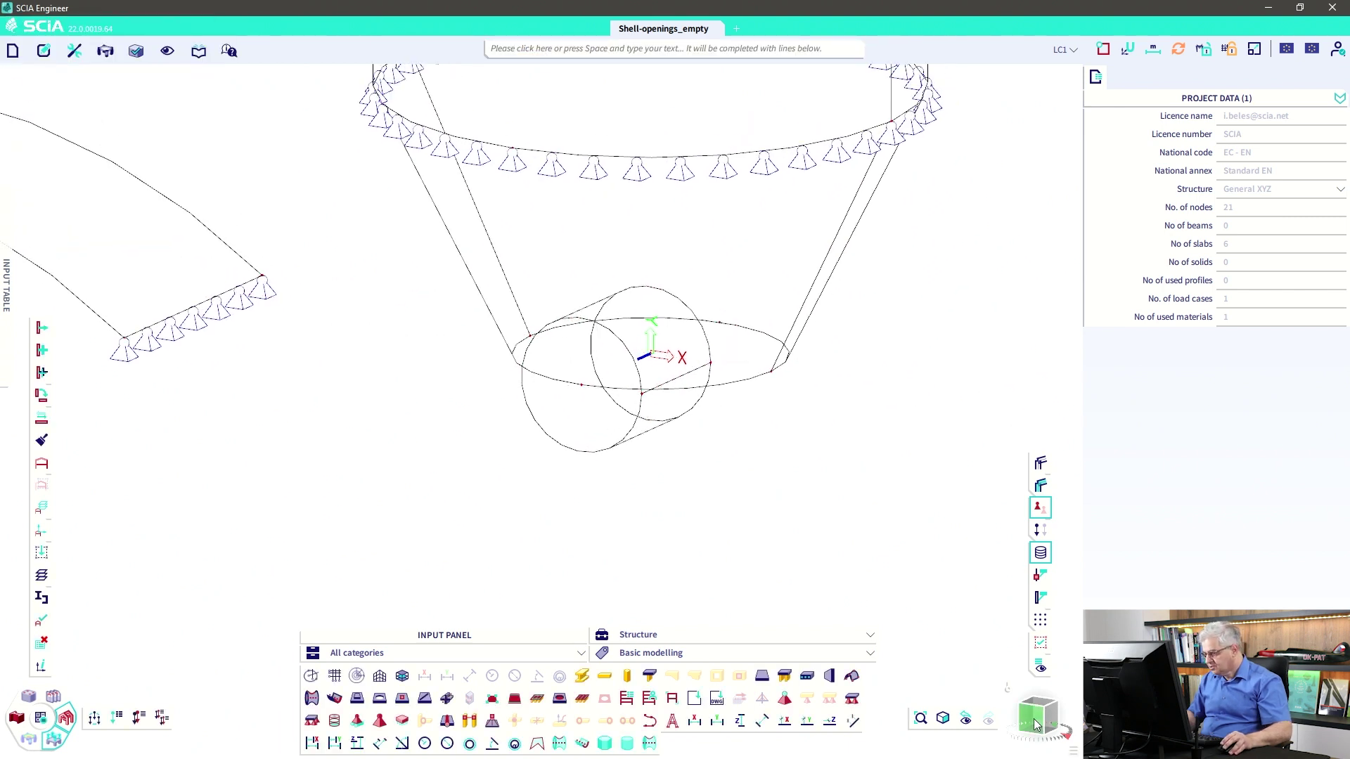
click(895, 623)
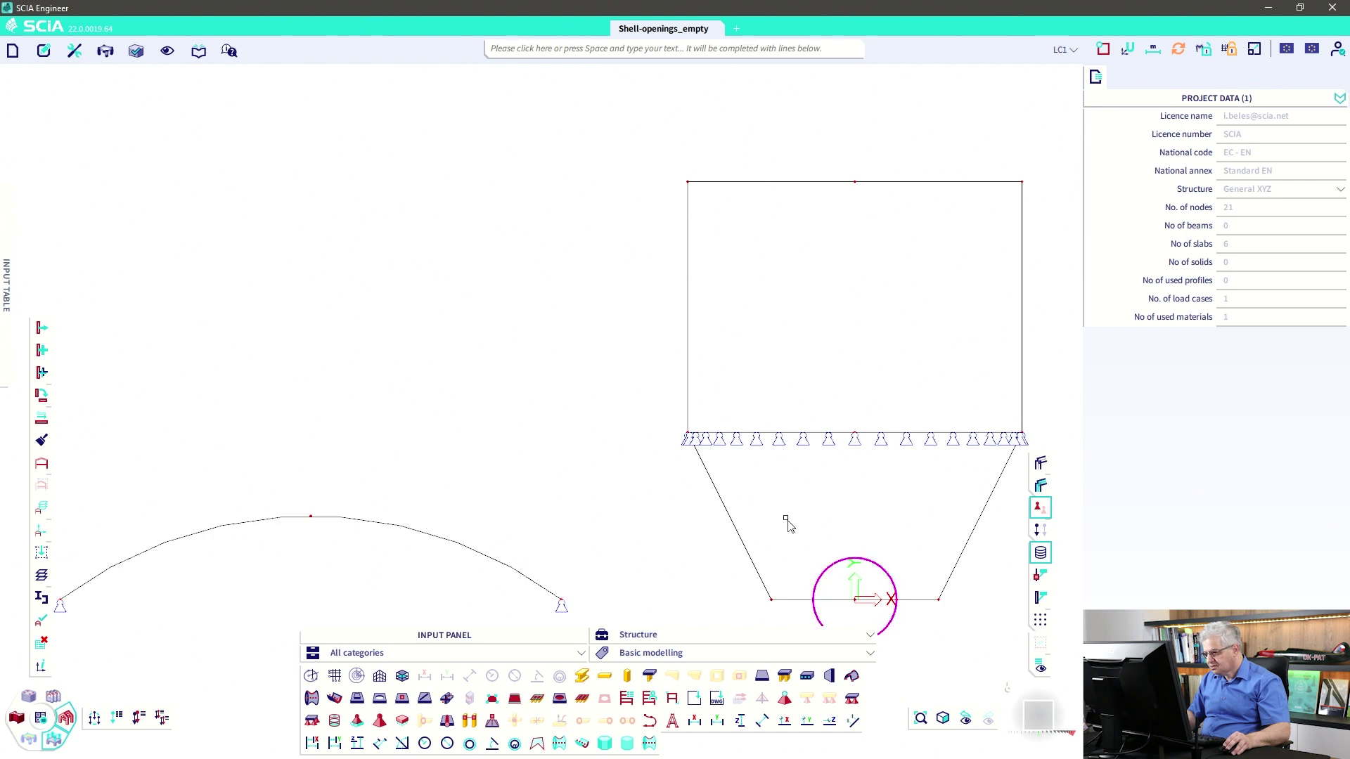
middle_drag(787, 521, 652, 395)
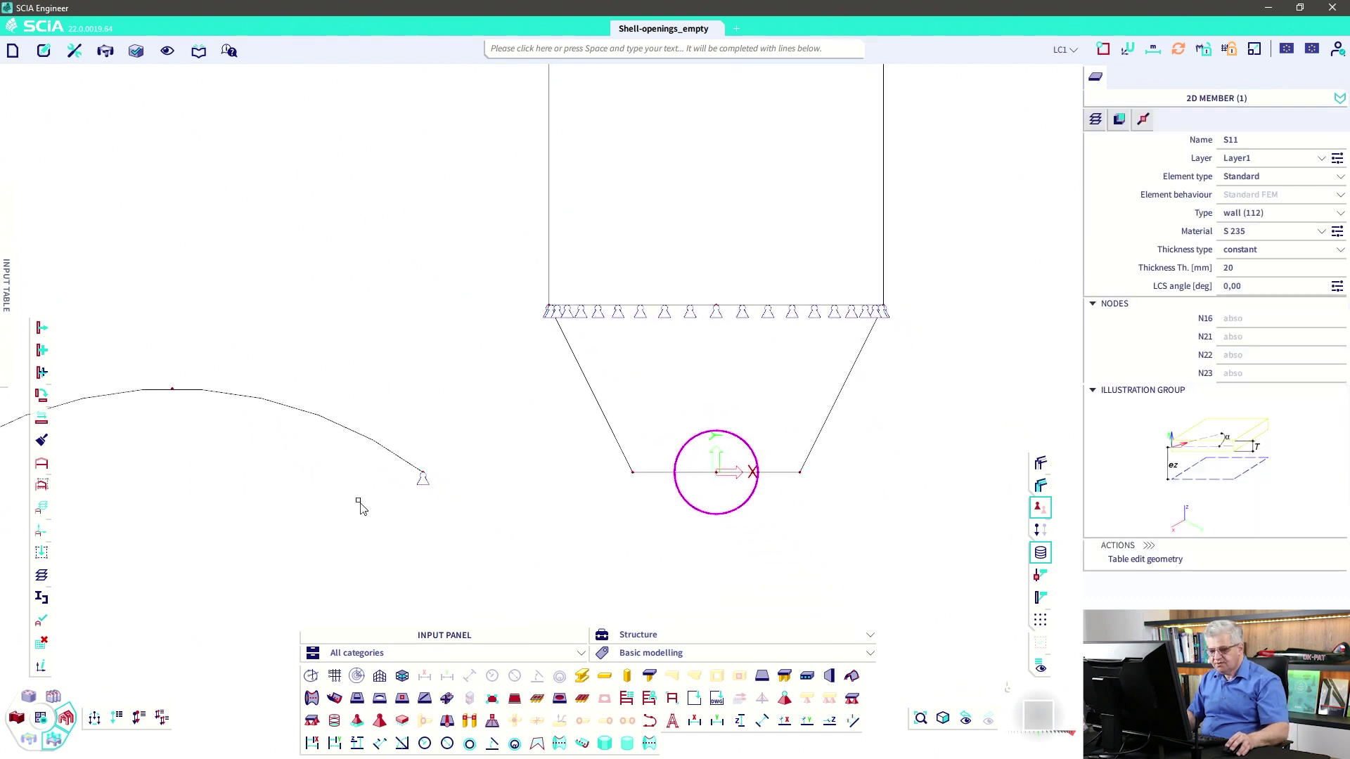
key(ctrl+m)
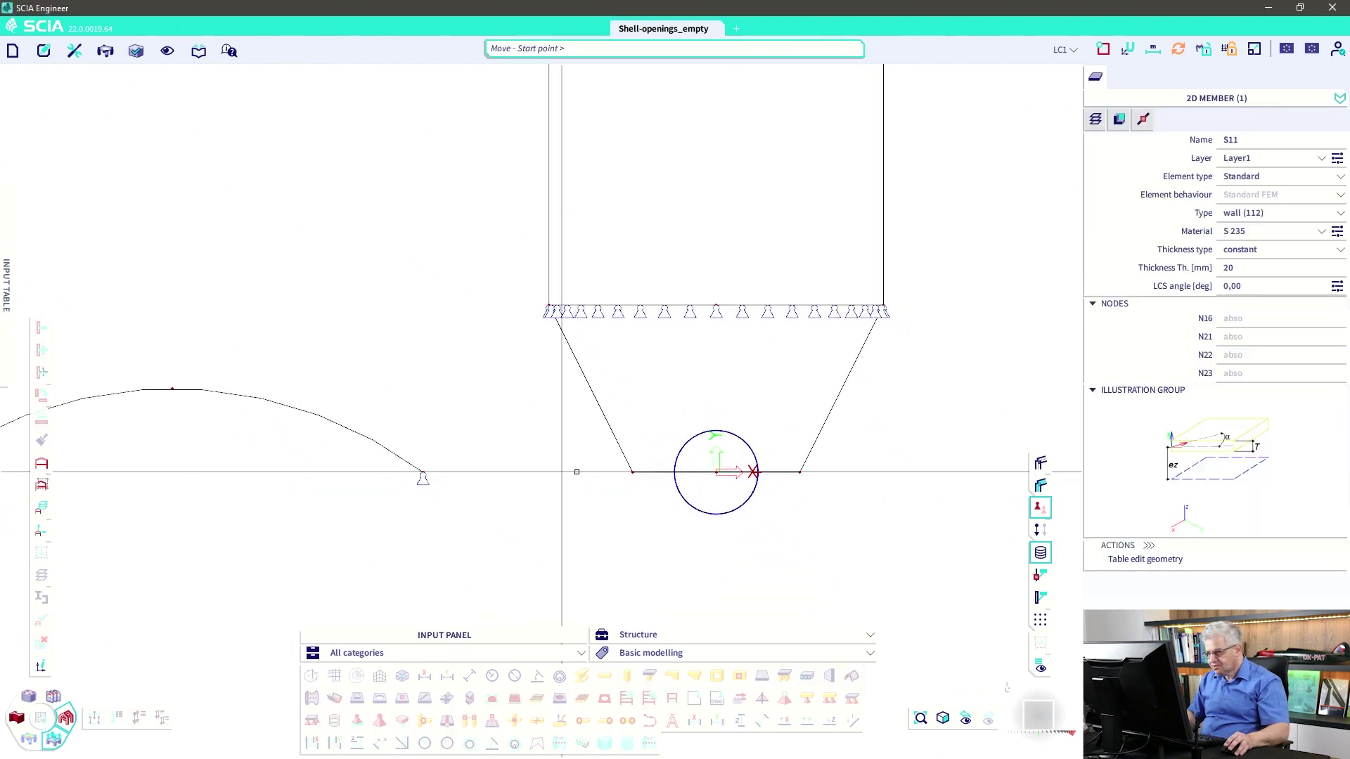
click(633, 472)
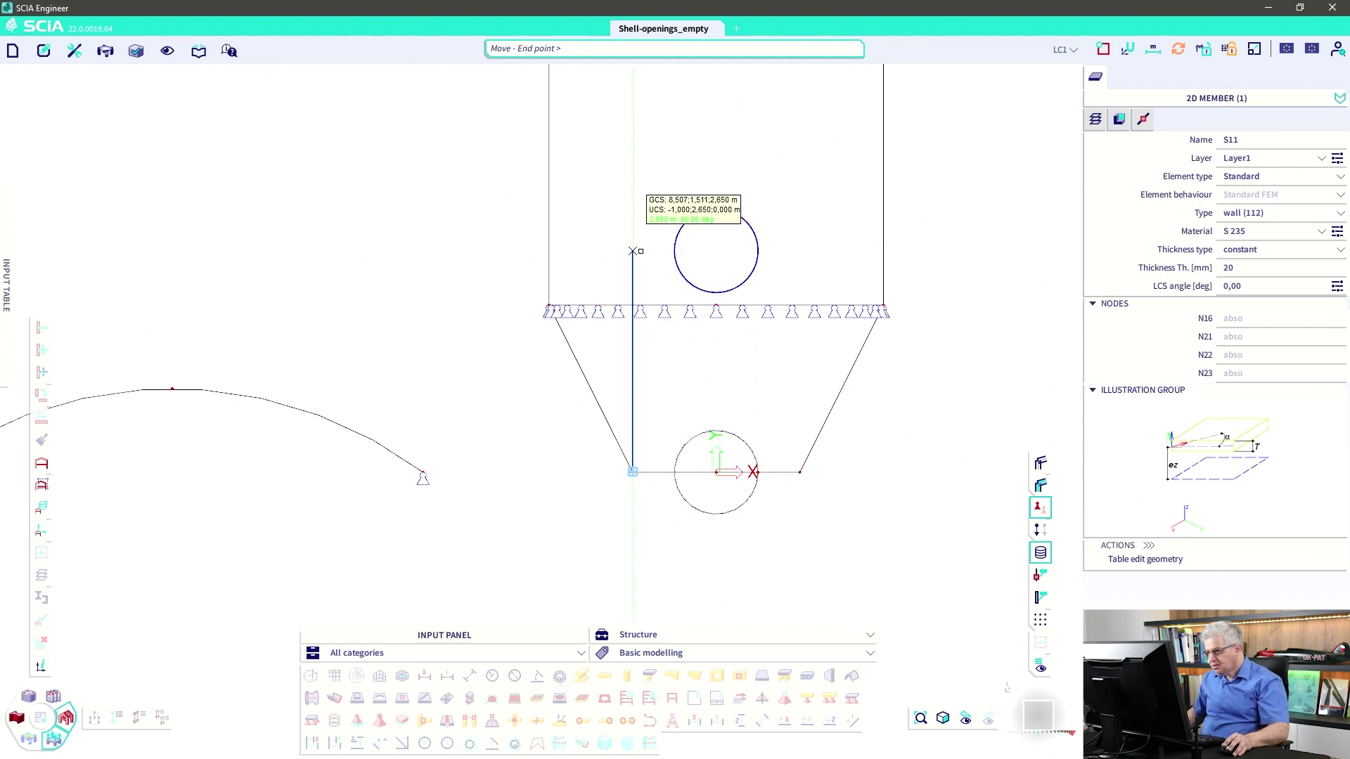
text(2,5)
key(Return)
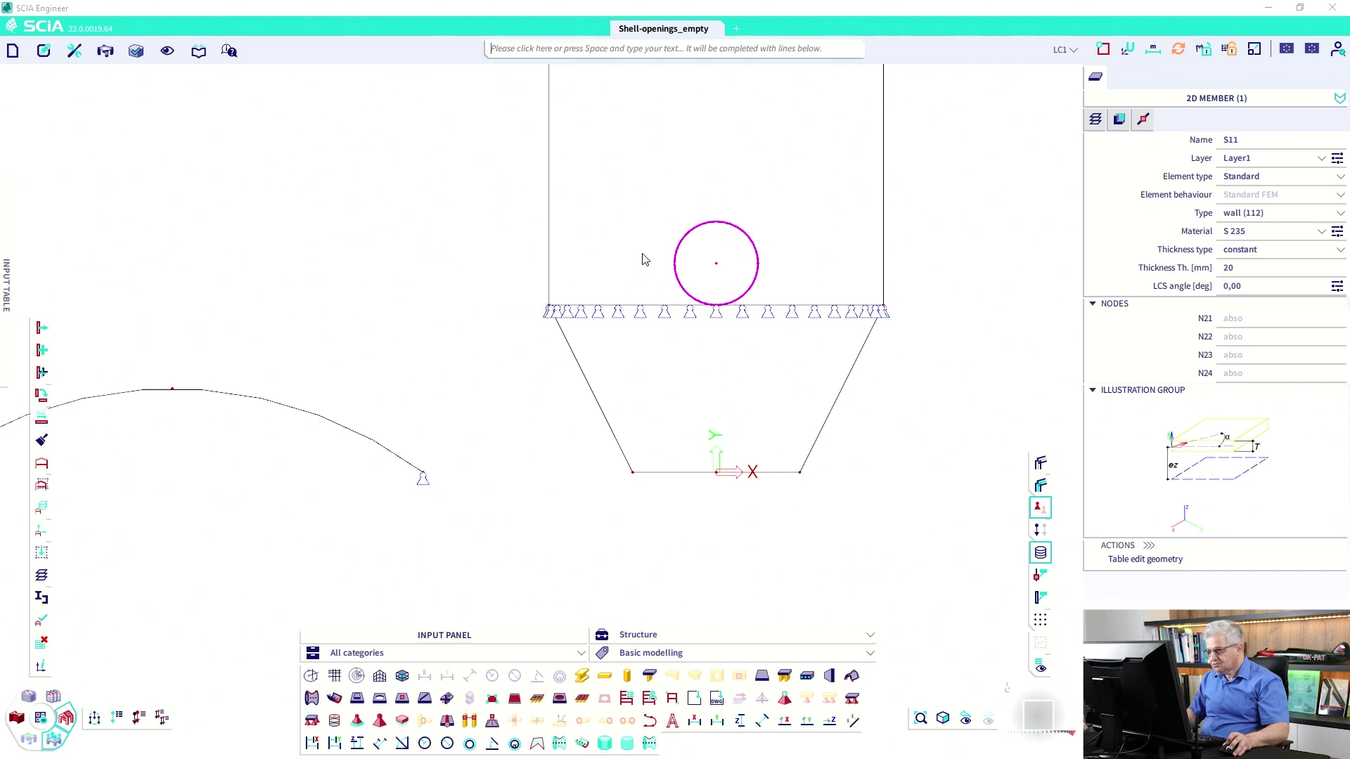
Move the circular wall further up, from its centre node to the uppermost point of its circle.
key(Escape)
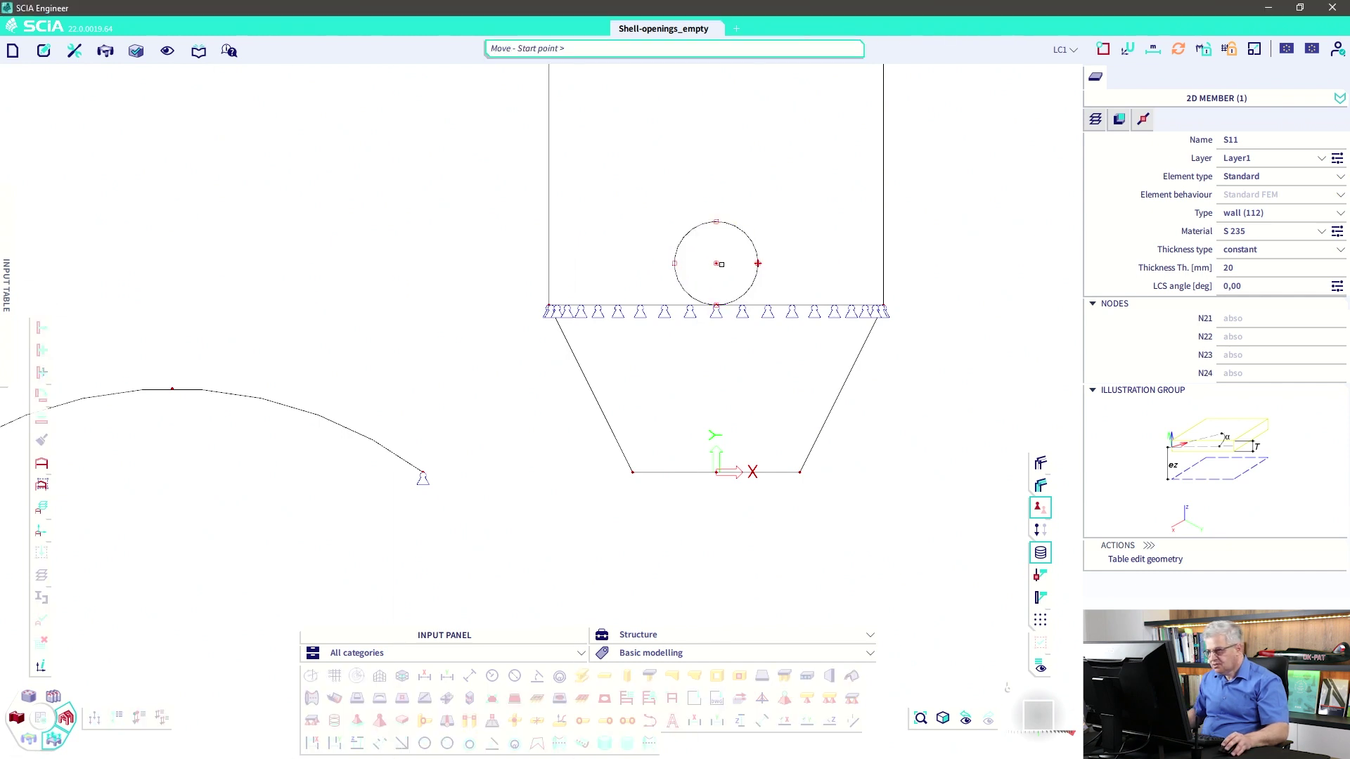
click(715, 264)
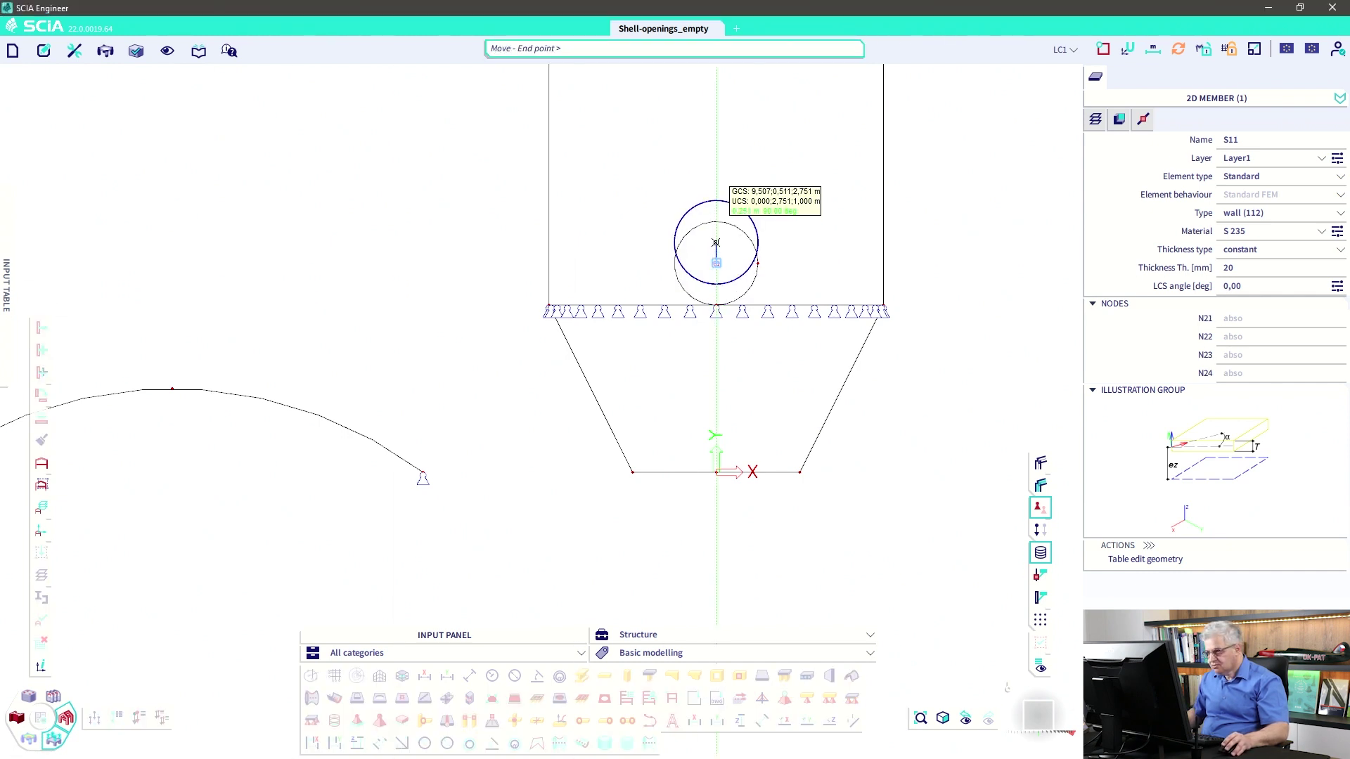
click(716, 221)
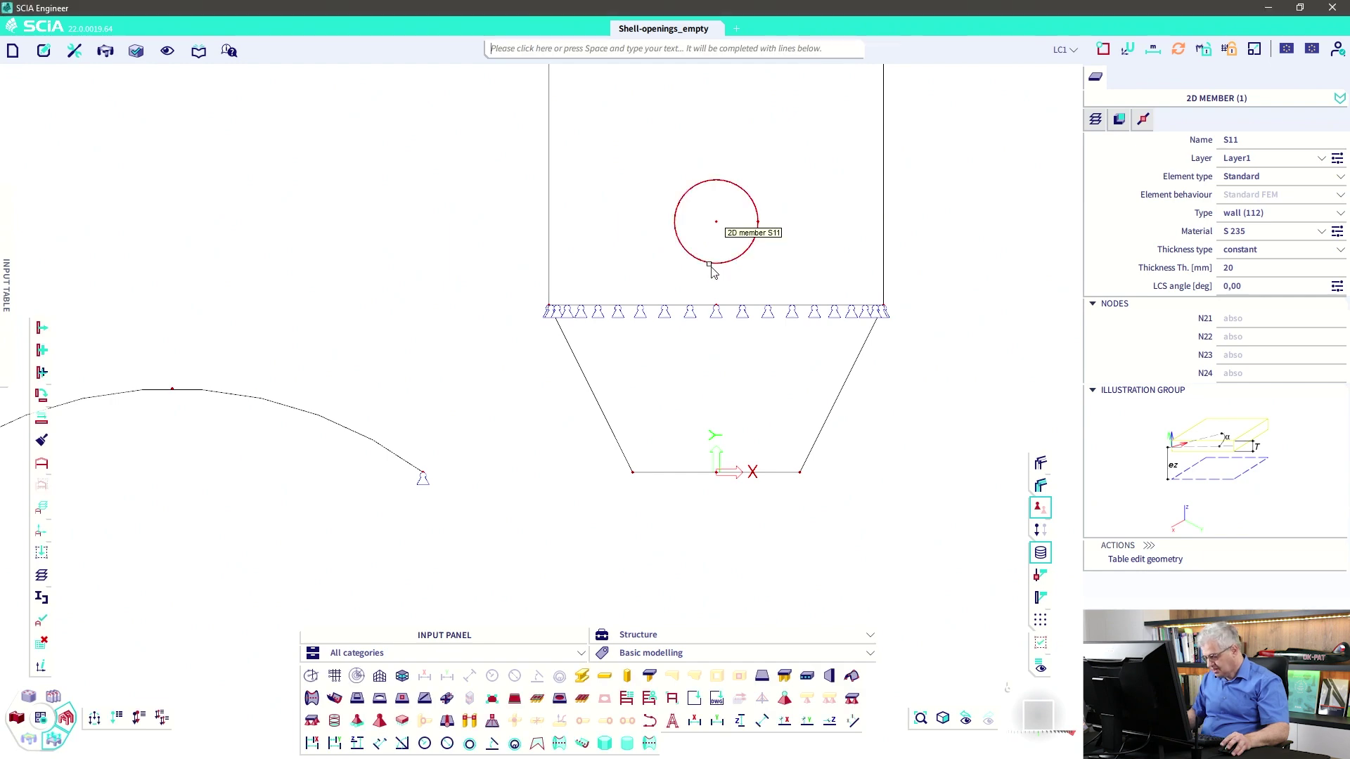
key(Escape)
drag(1041, 718, 1040, 707)
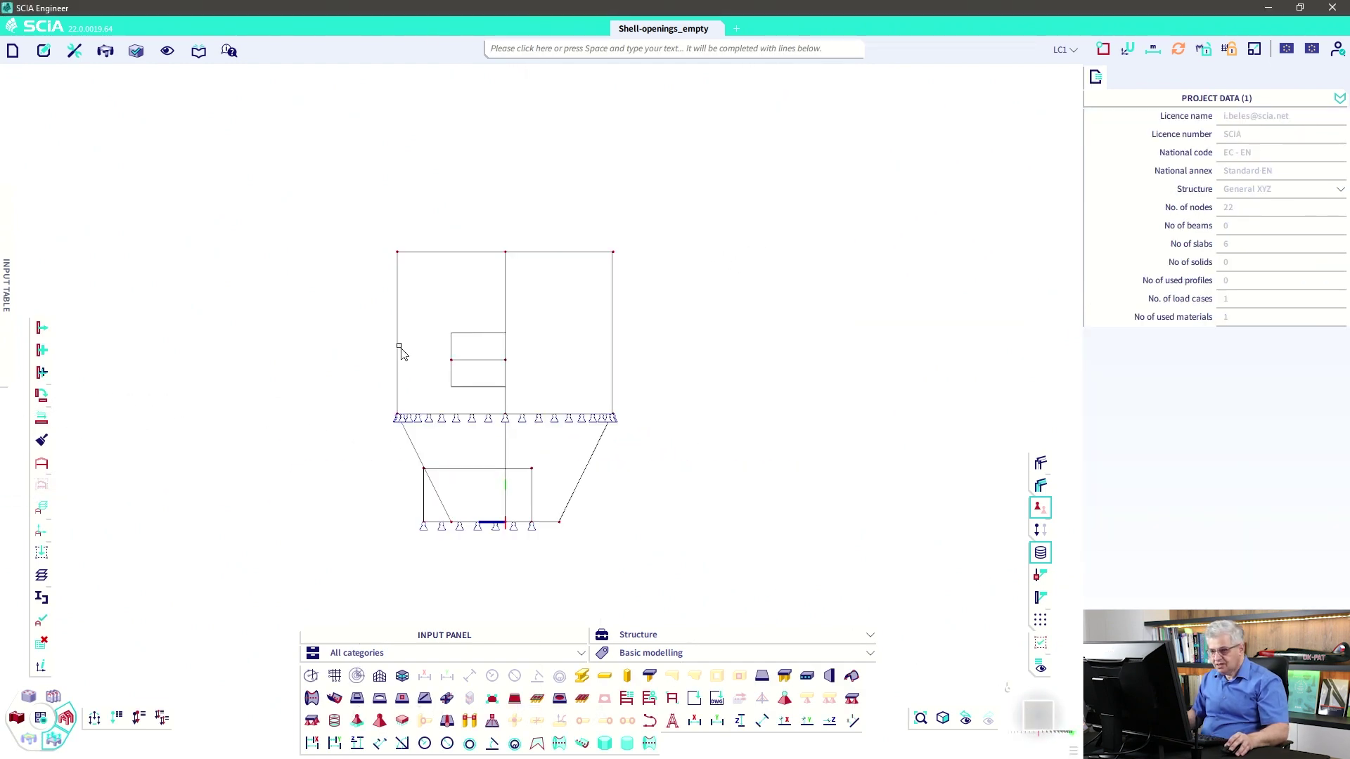
Move the circular wall horizontally outward from its centre so that it straddles the silo's cylindrical shell.
click(451, 376)
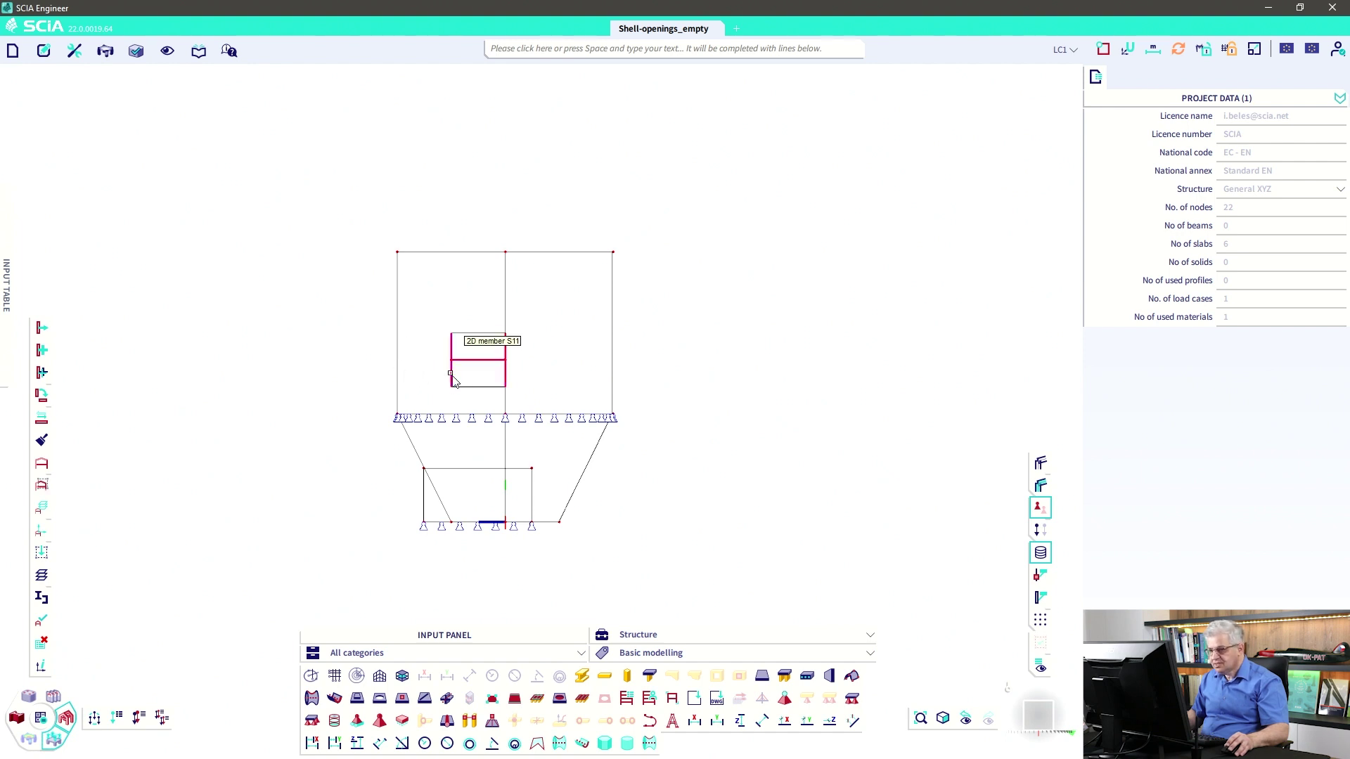
click(42, 327)
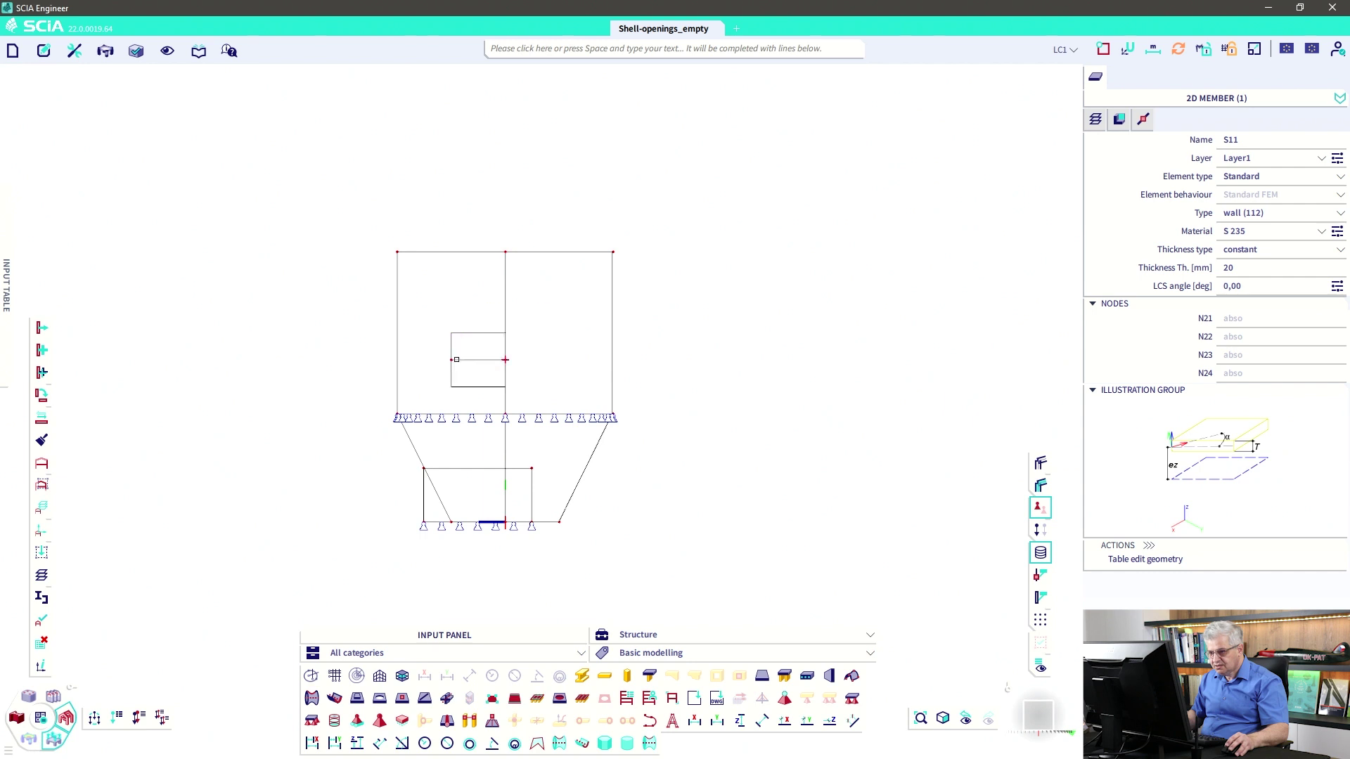
click(451, 359)
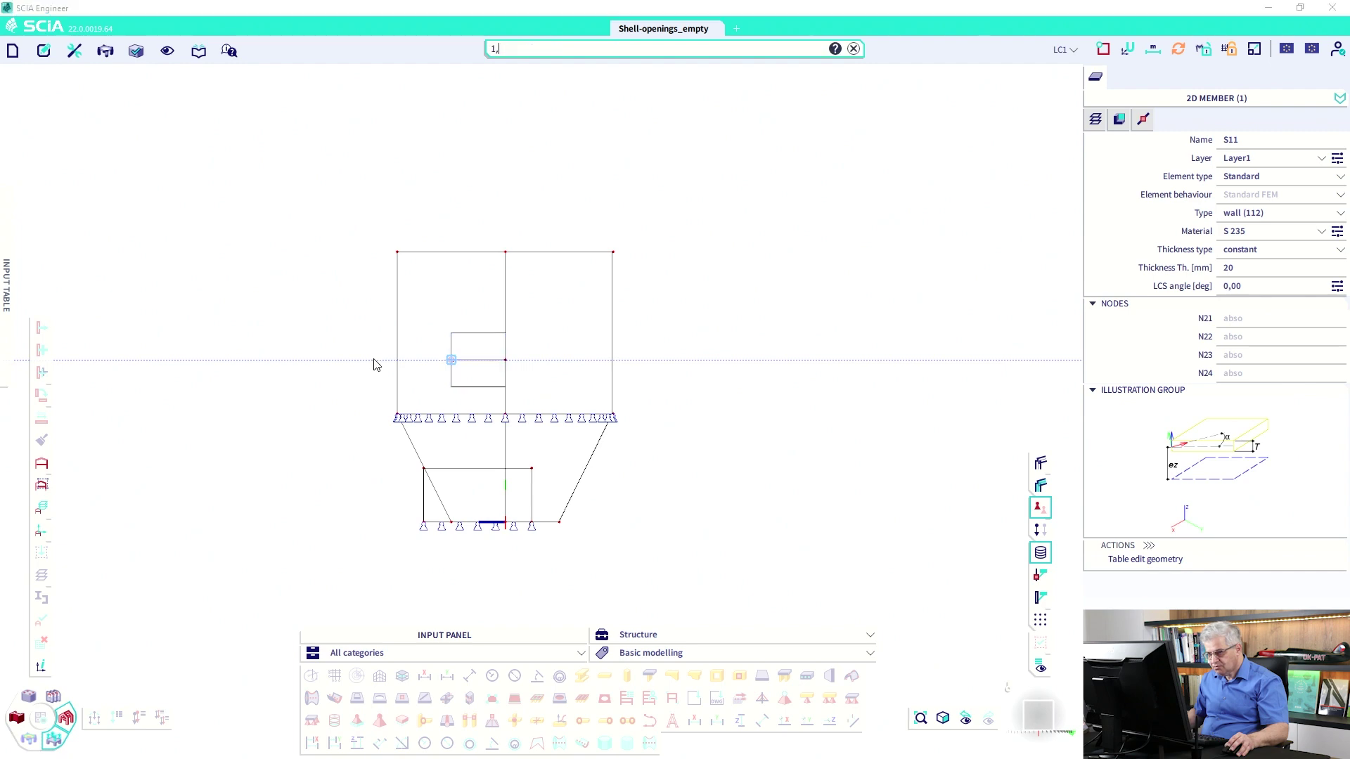
click(374, 359)
key(Escape)
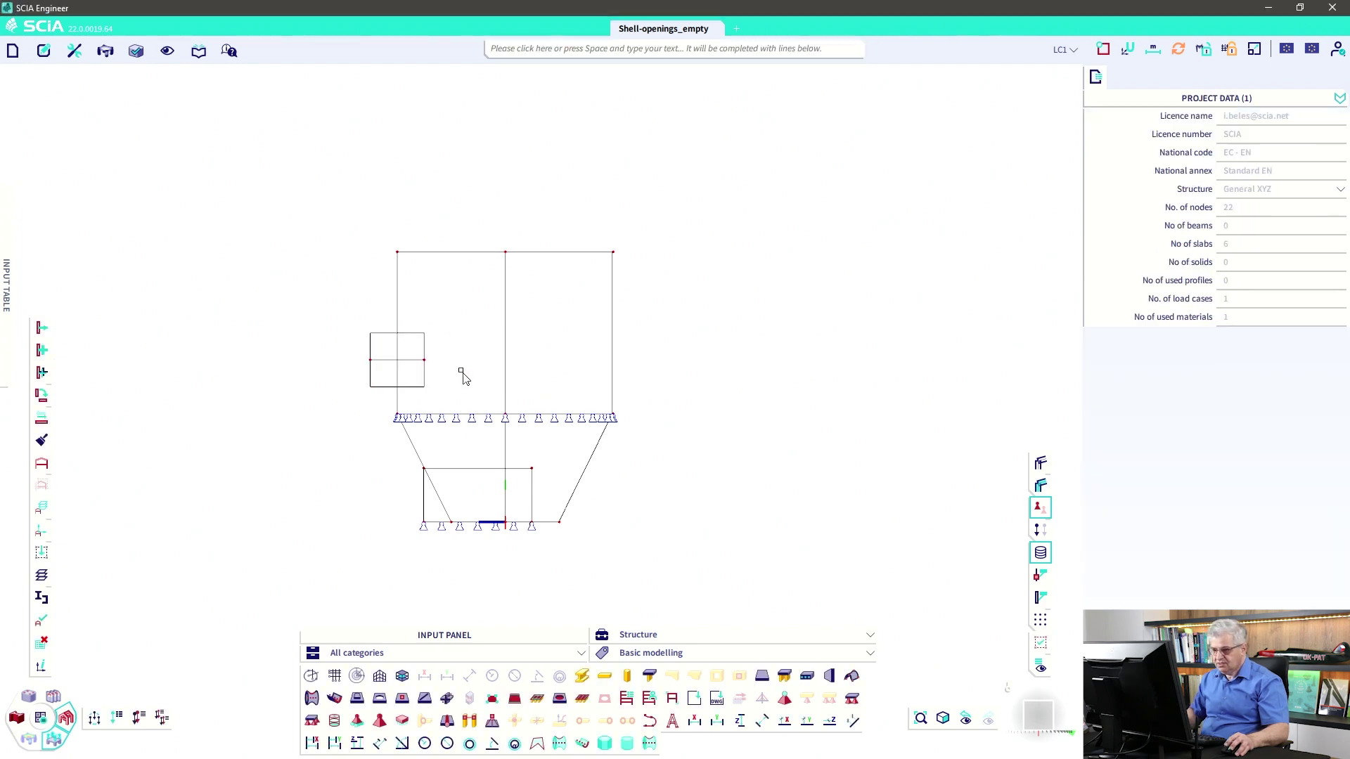
Set the model to the top view and reset the UCS to the GCS position.
ctrl+right_drag(464, 374, 566, 318)
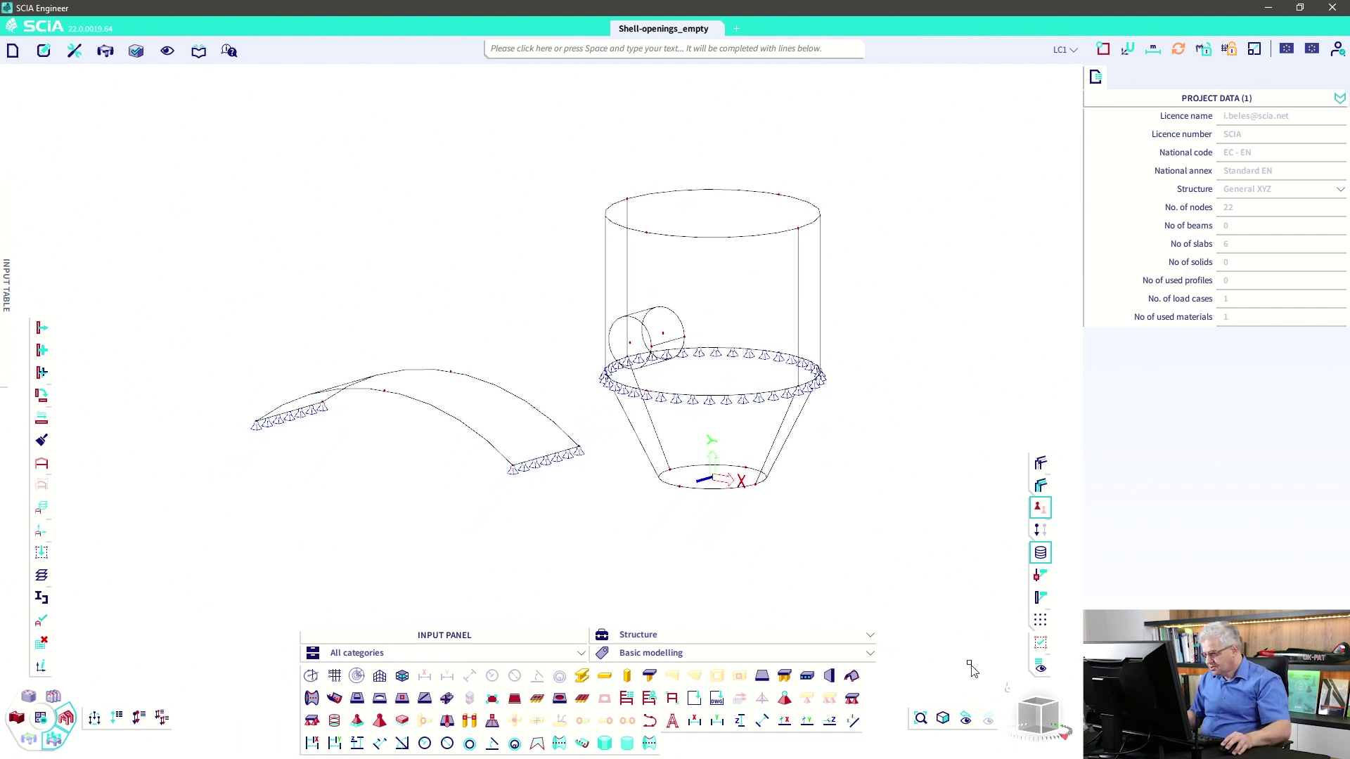
click(1039, 707)
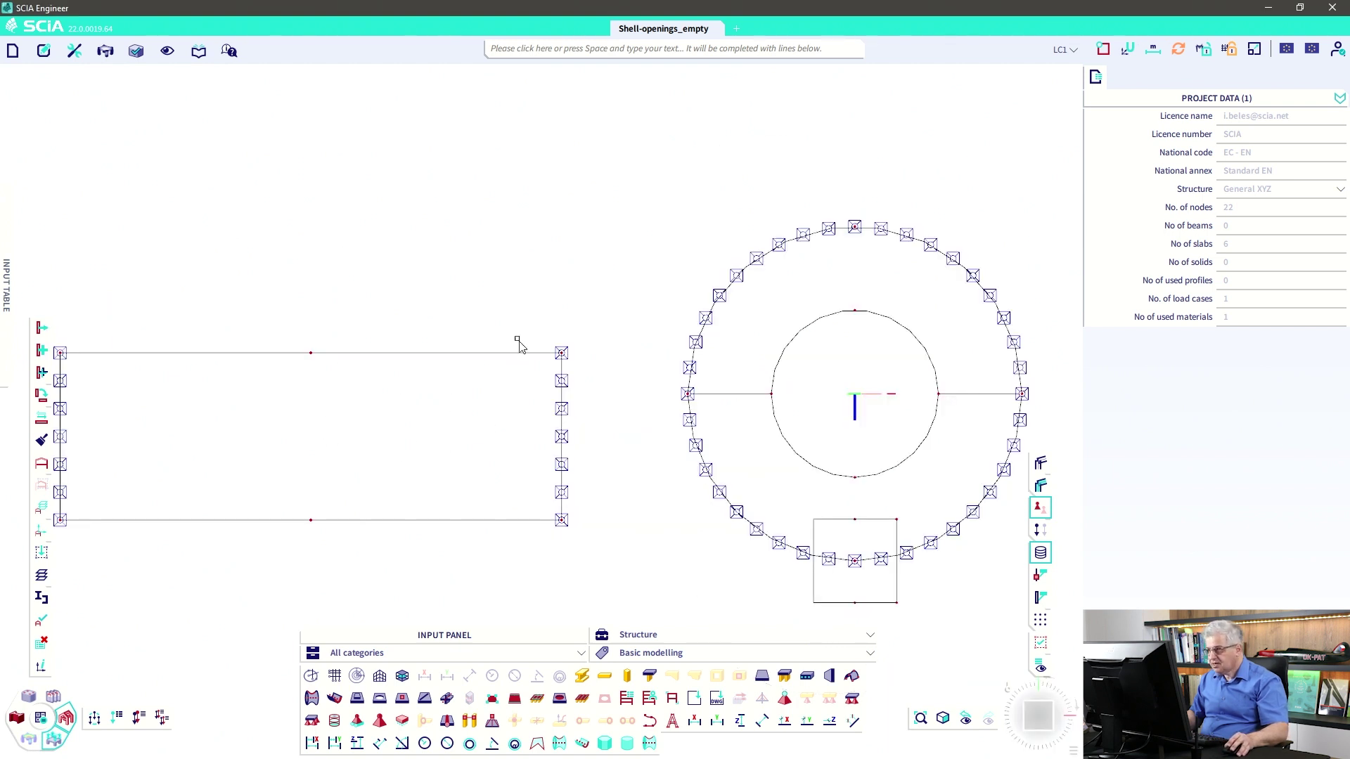
click(1127, 49)
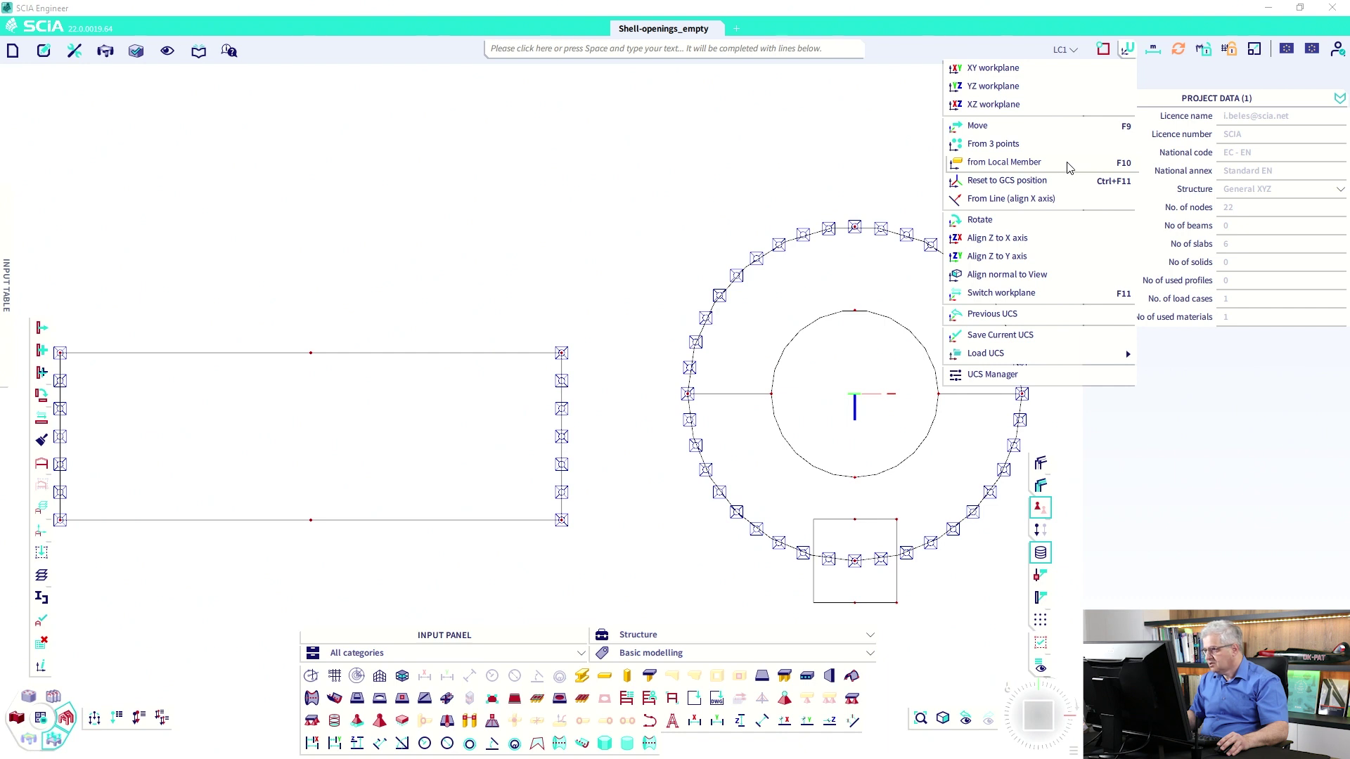
click(1006, 185)
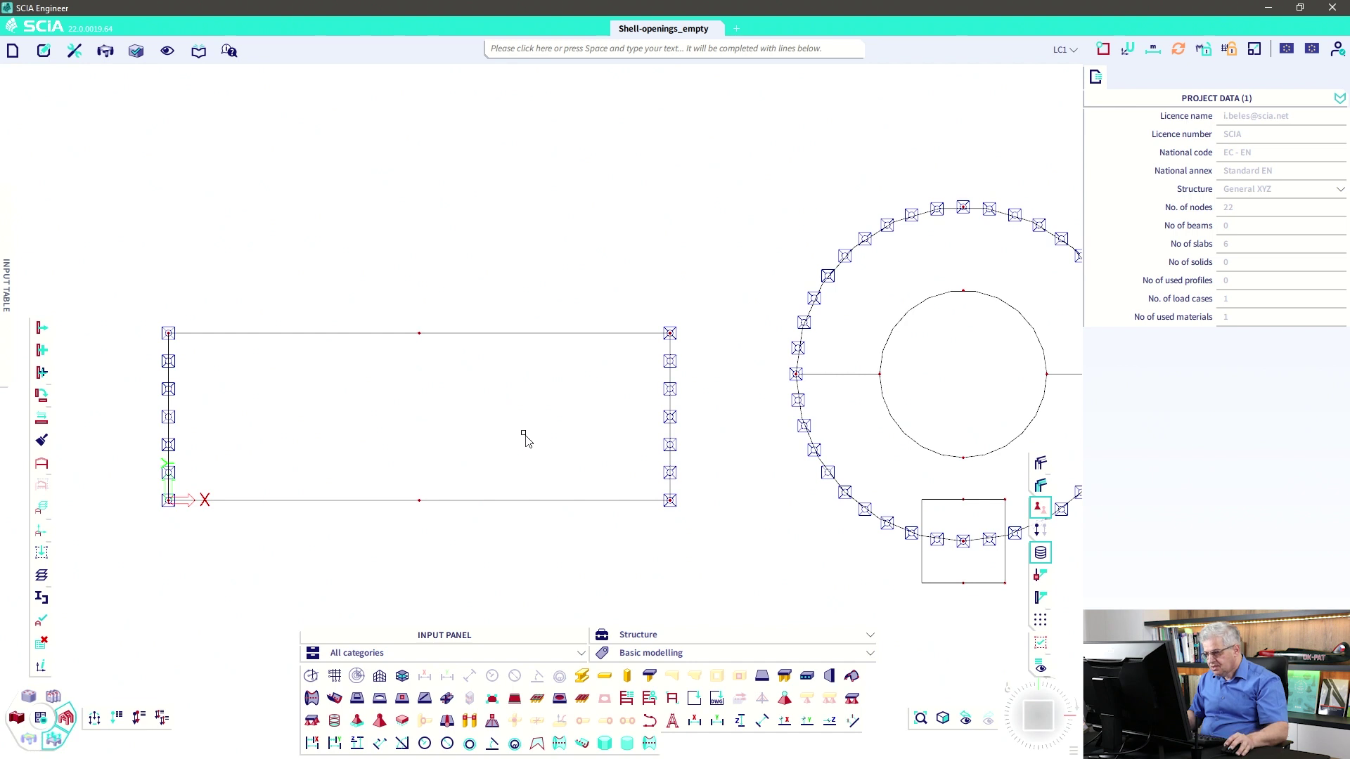
Create a rectangular plate in S 235, 20 mm thick and 1 by 1 m, inside the vault's outline in plan.
click(763, 676)
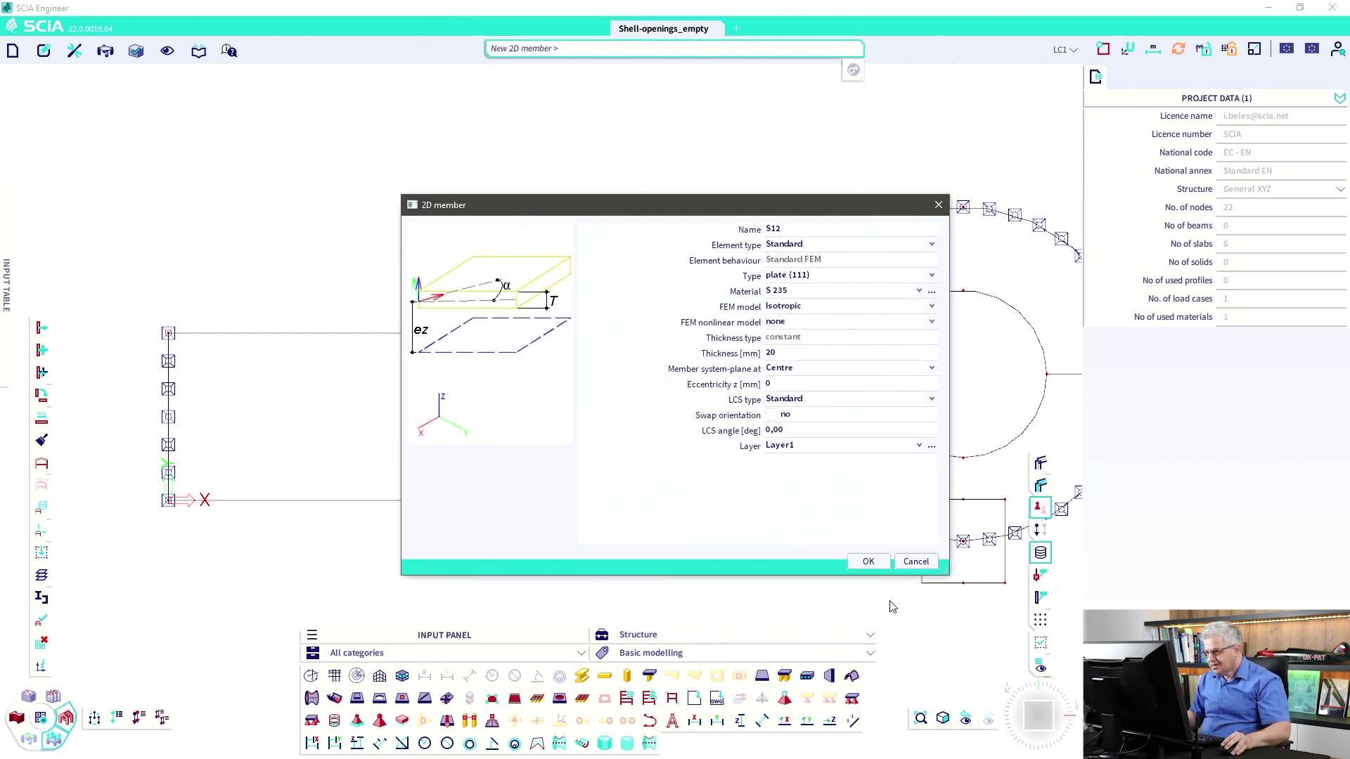
click(870, 561)
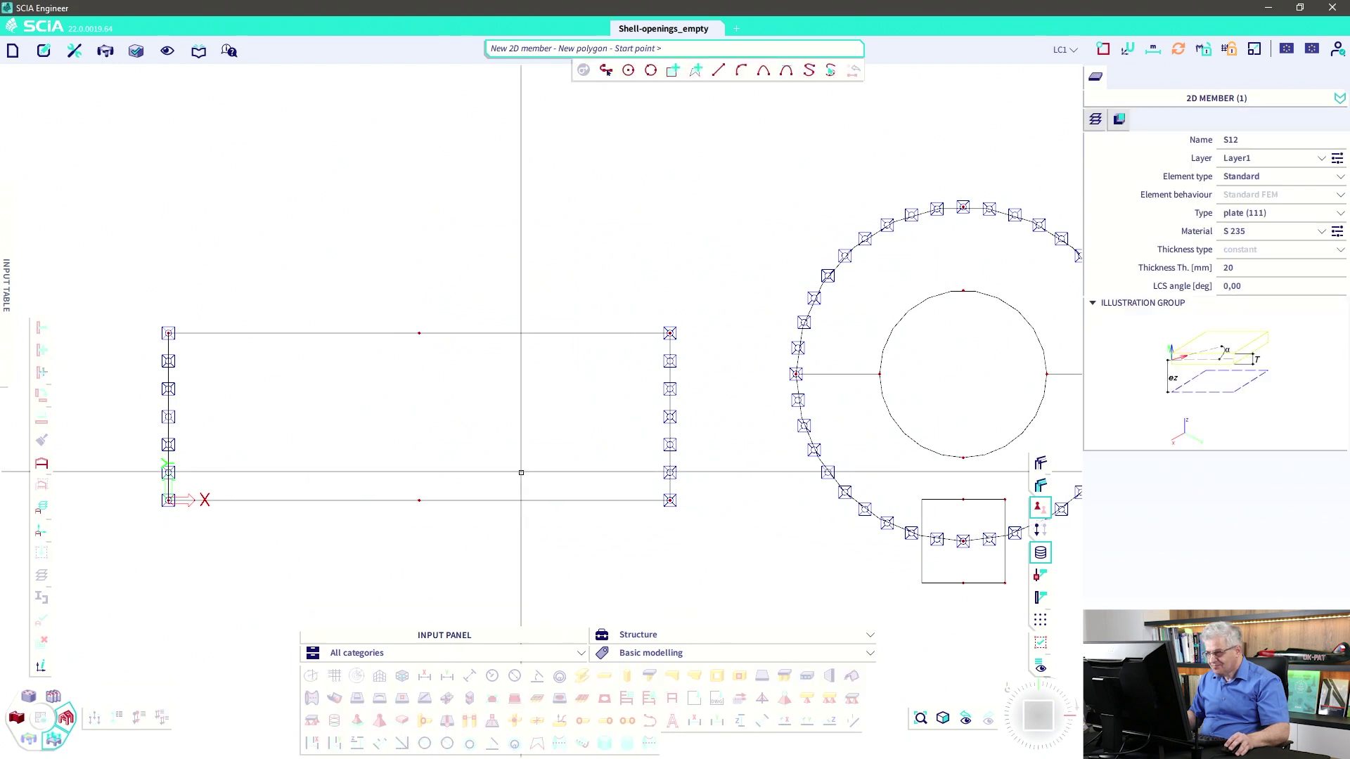
click(672, 71)
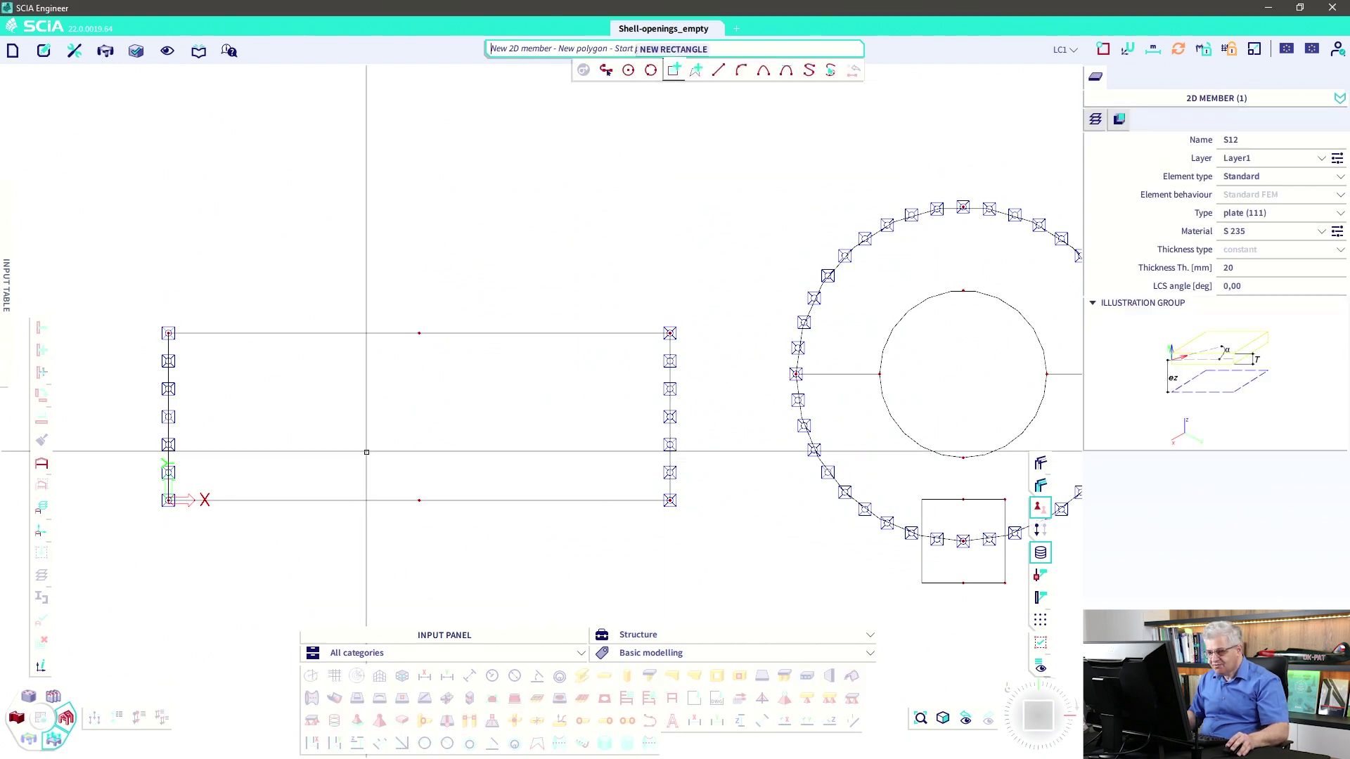
click(375, 443)
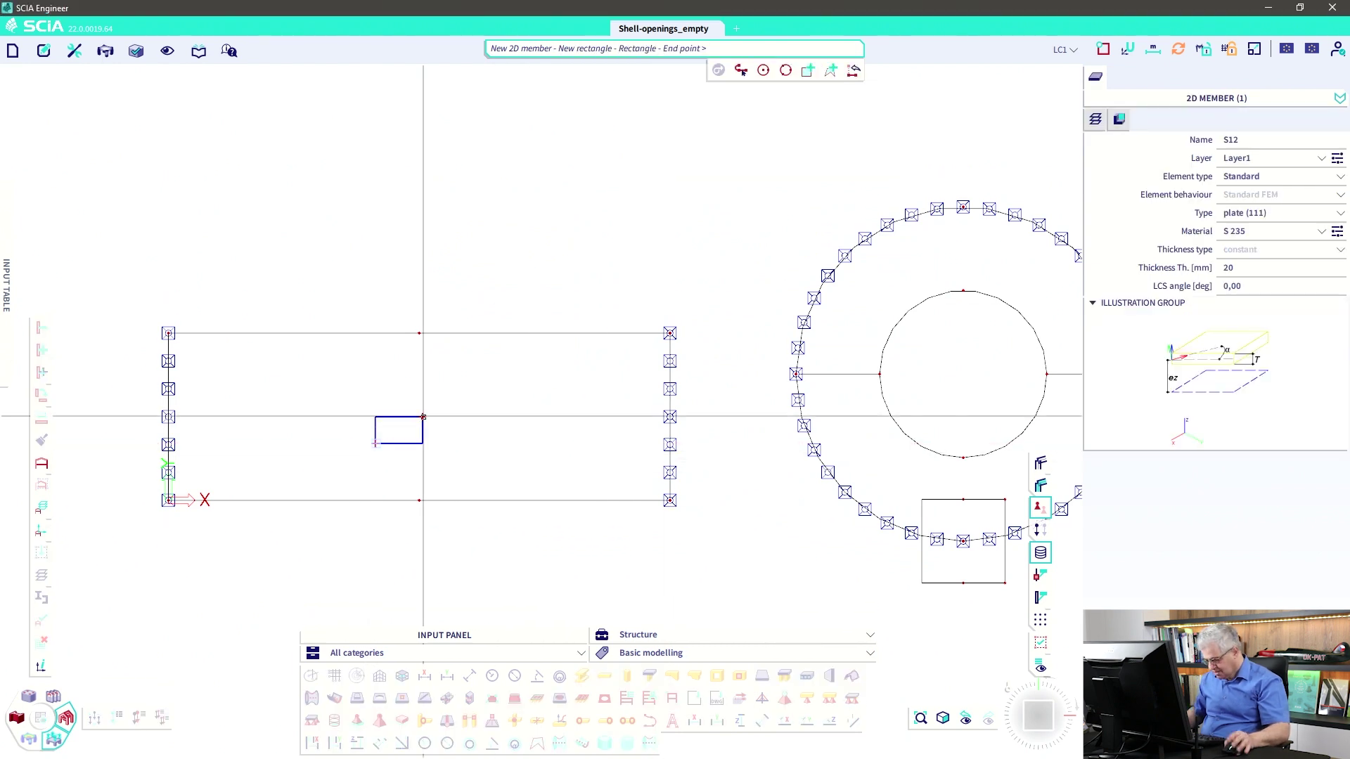
text(@)
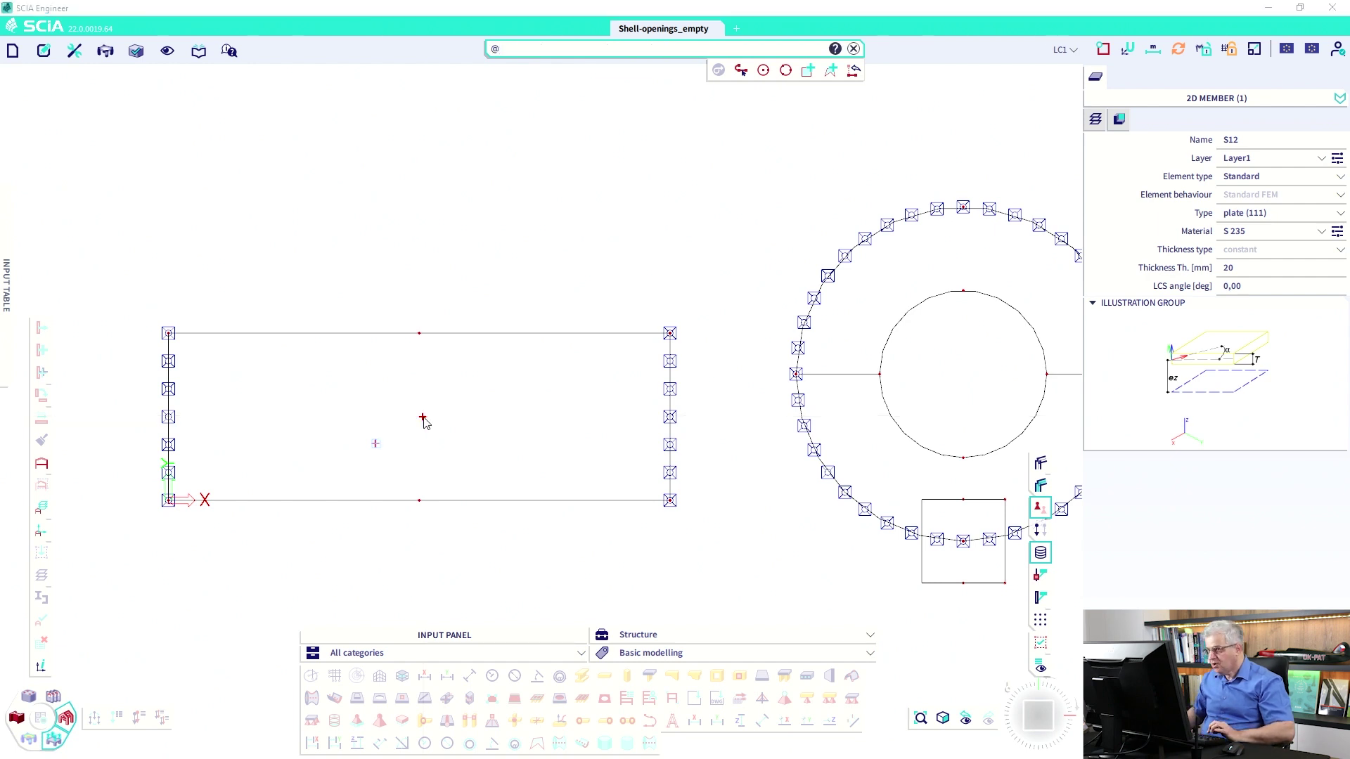
text(1 1)
key(Return)
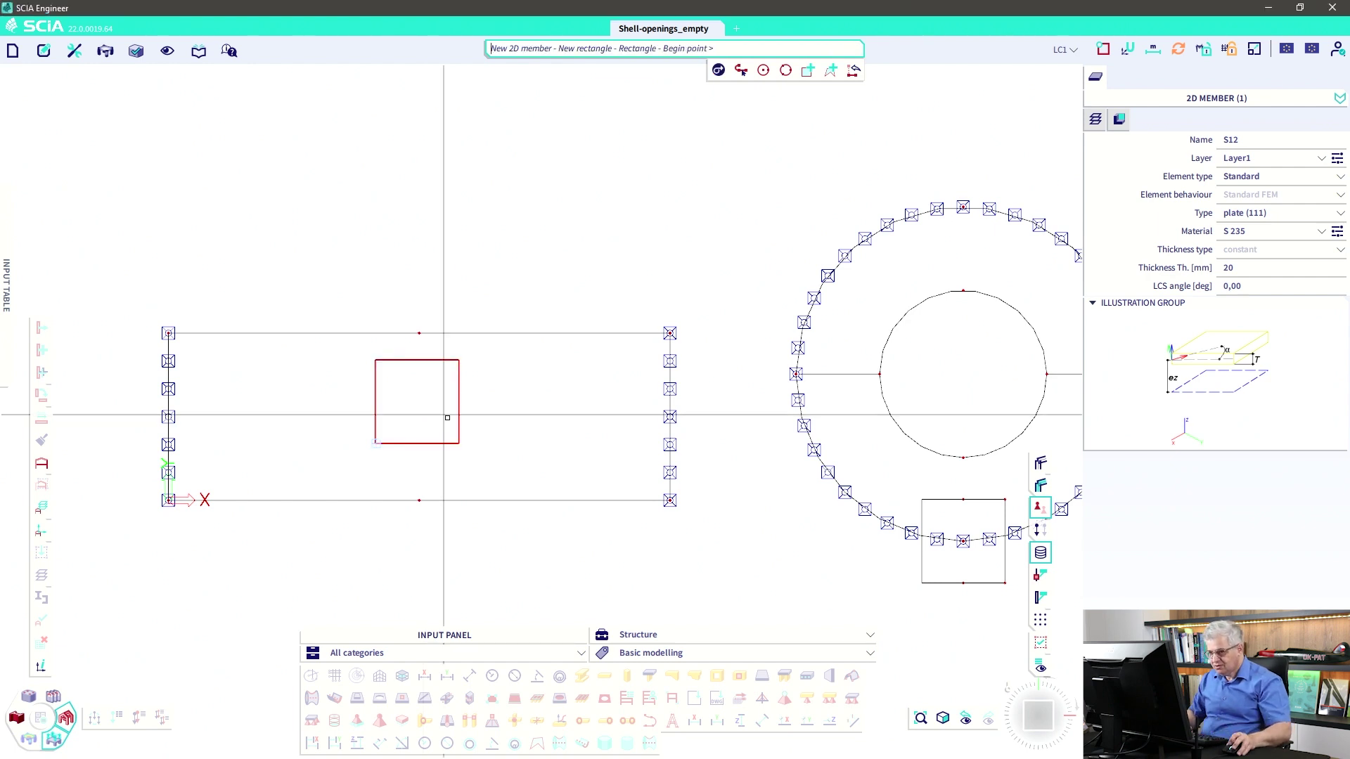
key(Escape)
key(Escape)
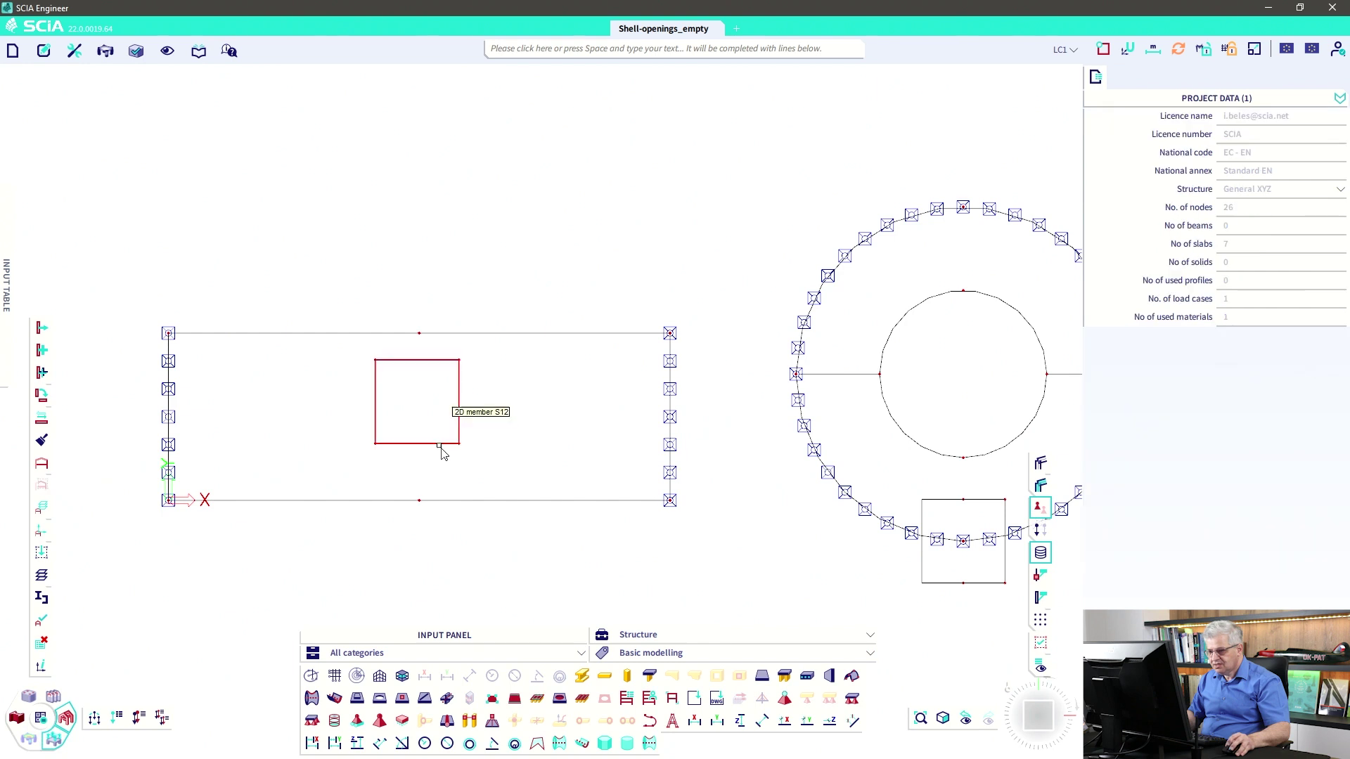
Move the square plate along Y in plan to centre it roughly across the vault's width.
click(436, 445)
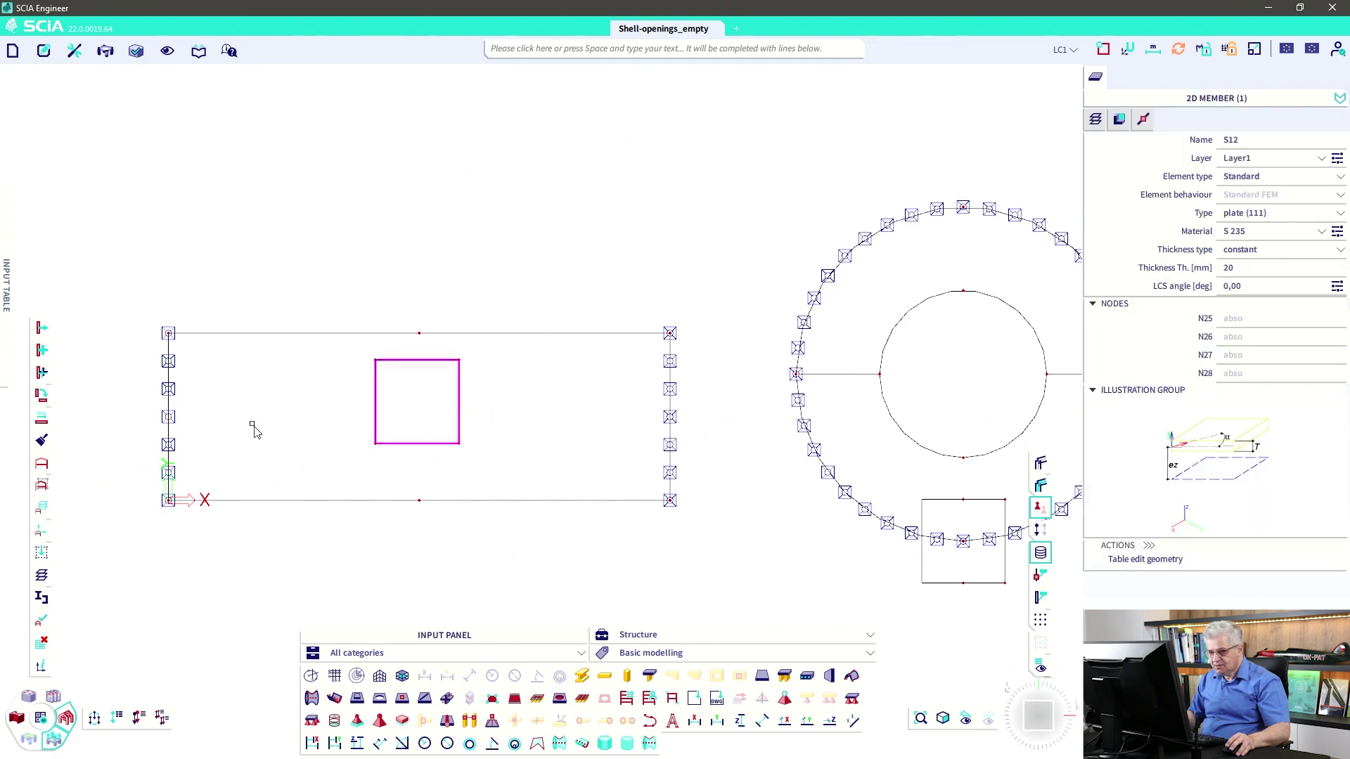
click(41, 327)
click(254, 394)
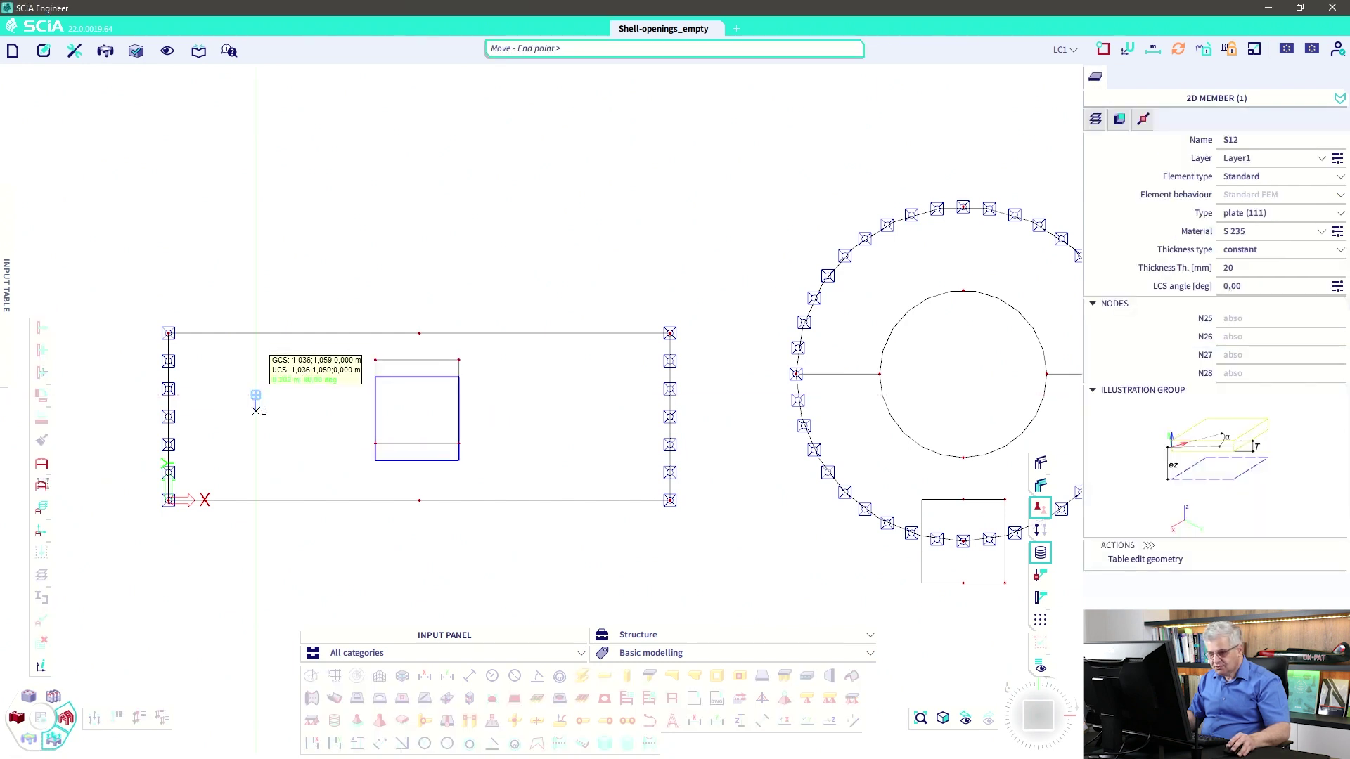
click(256, 411)
key(Escape)
mouse_move(300, 419)
ctrl+right_down()
mouse_move(289, 364)
mouse_move(307, 399)
ctrl+right_up()
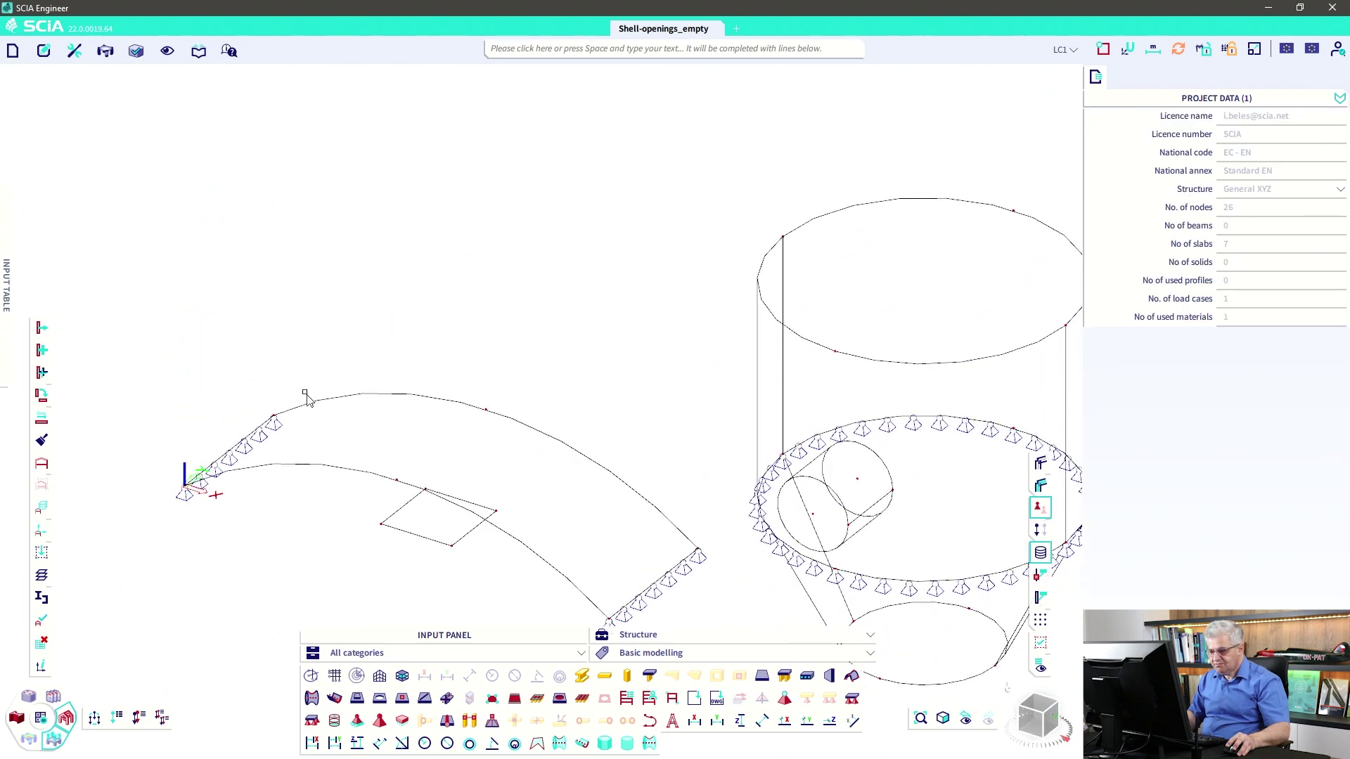
Move the square plate vertically up to the level of the vault's crown, working in the front view.
click(390, 534)
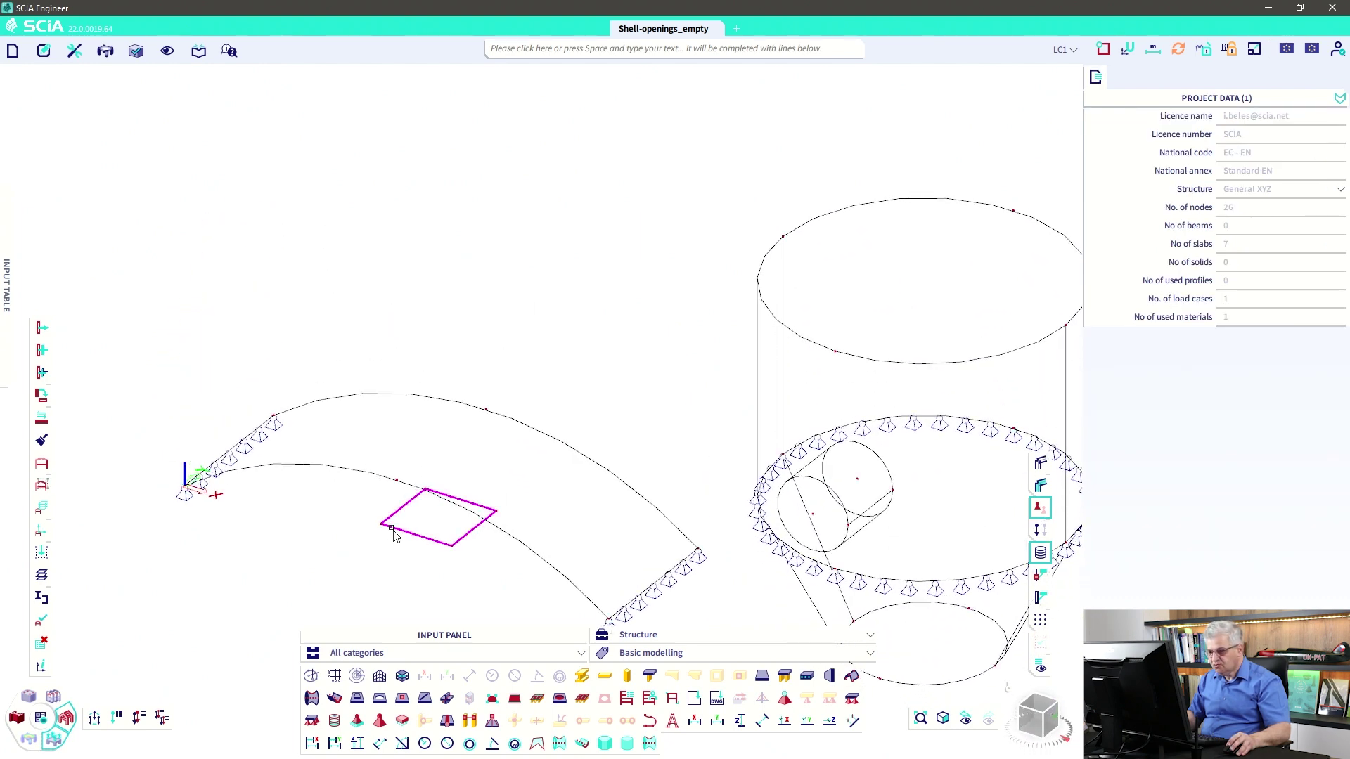
click(1037, 728)
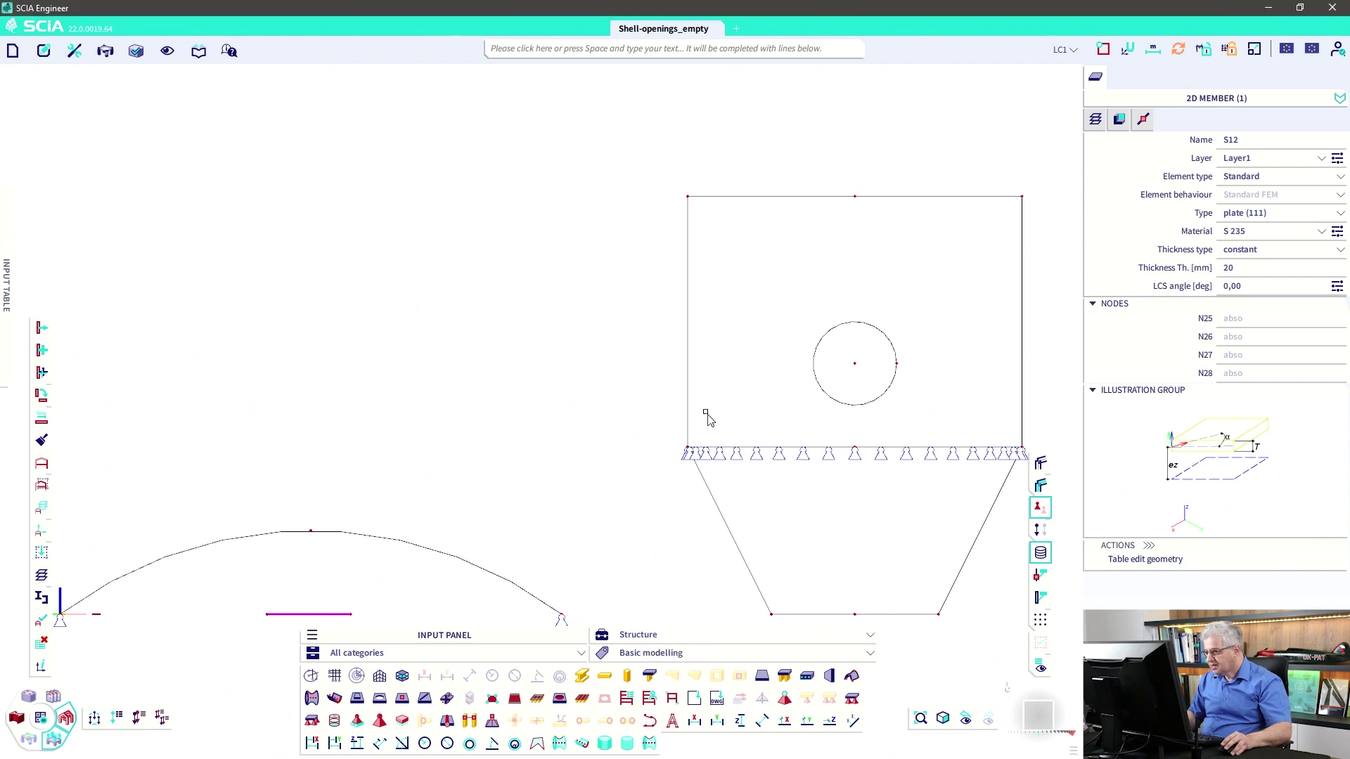
click(41, 328)
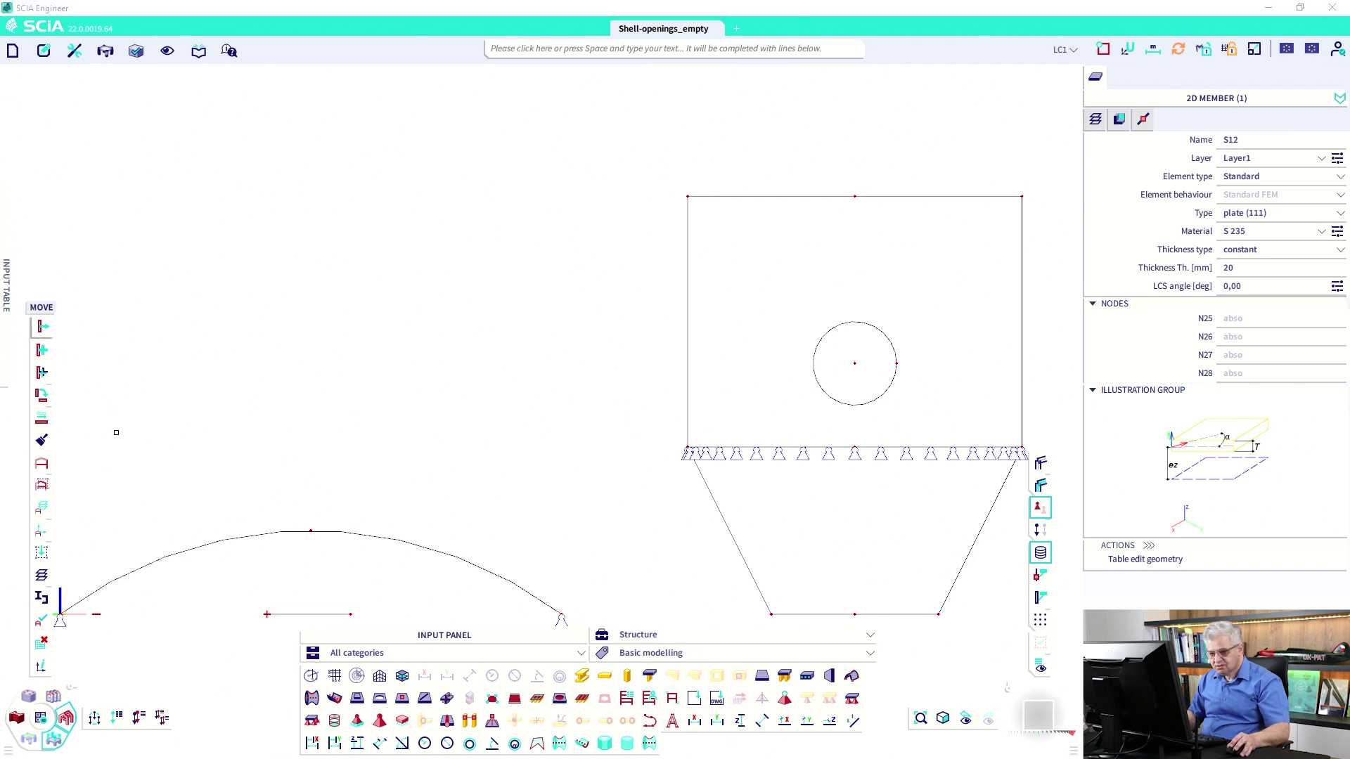
click(267, 614)
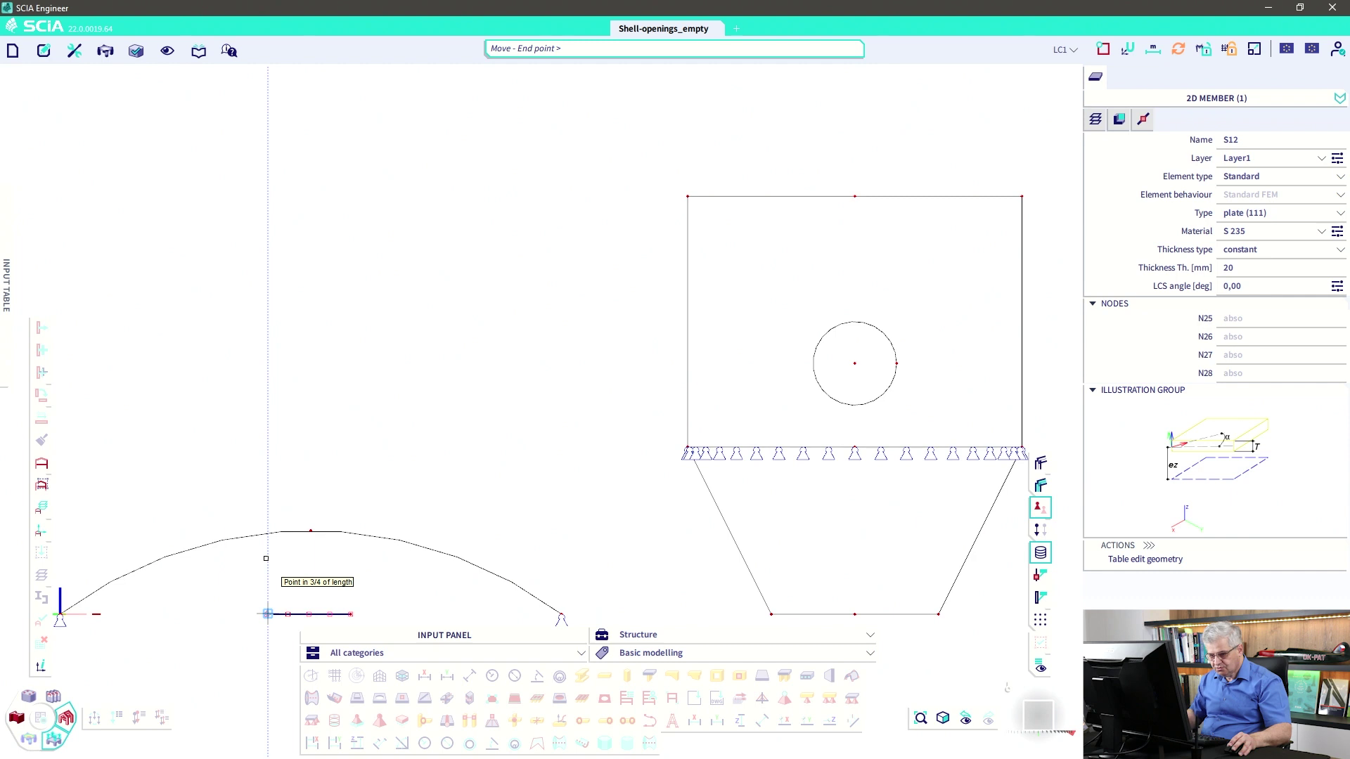
click(266, 558)
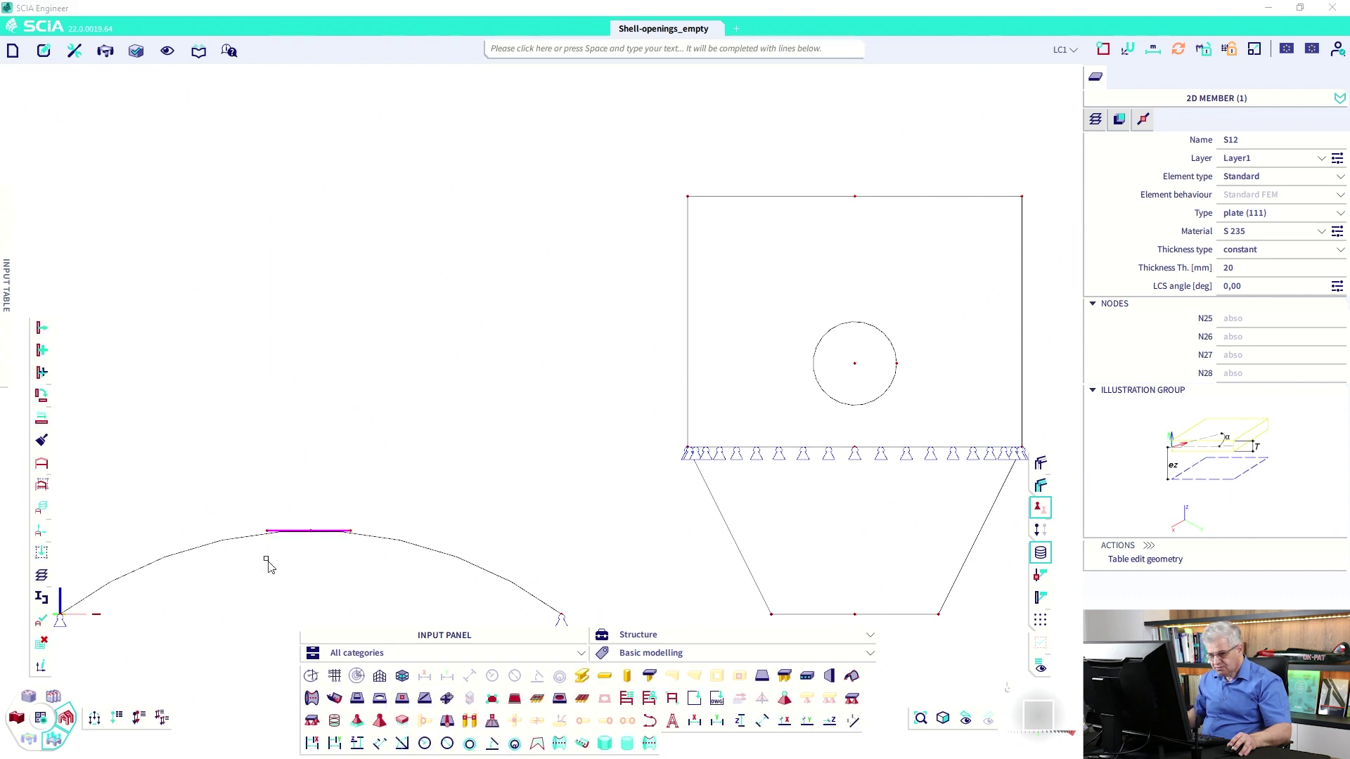
Move the square plate vertically down to about halfway between the vault's crown and its base.
click(40, 329)
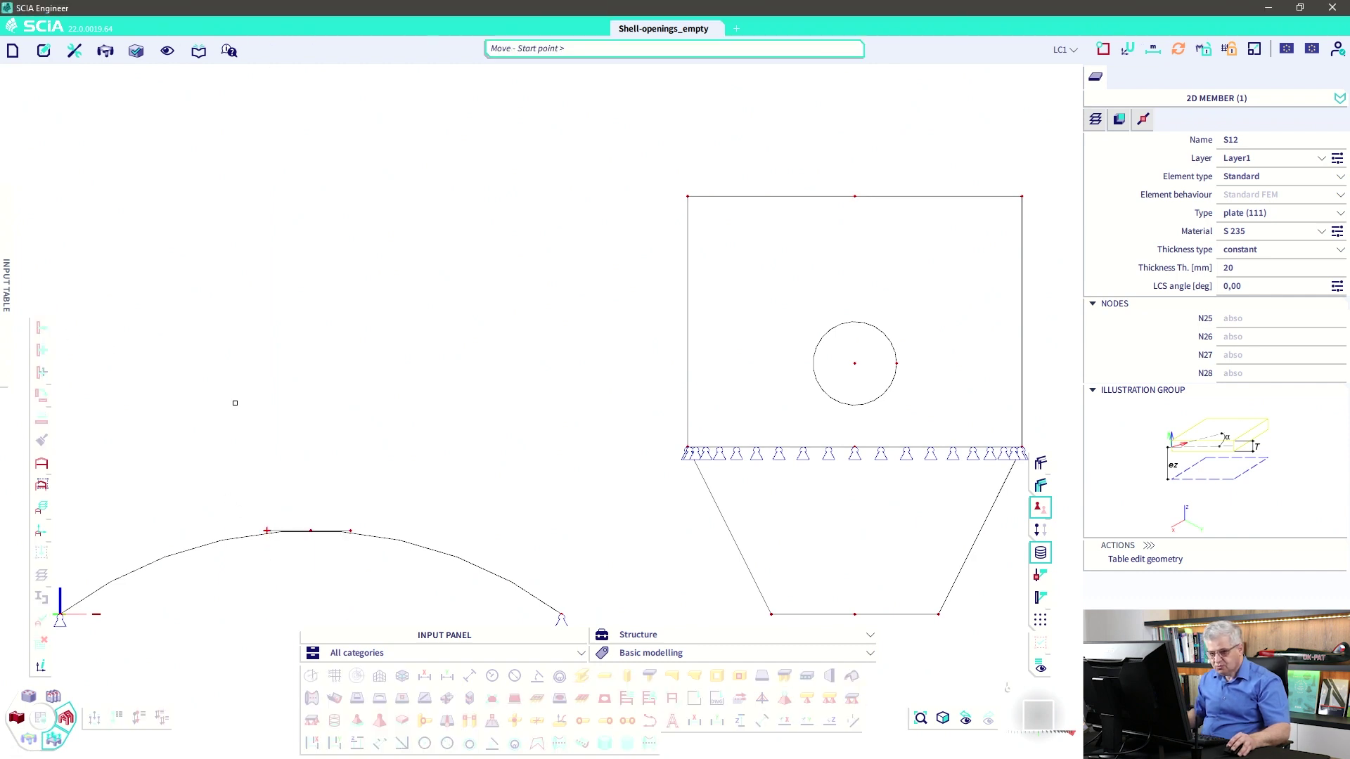
click(274, 574)
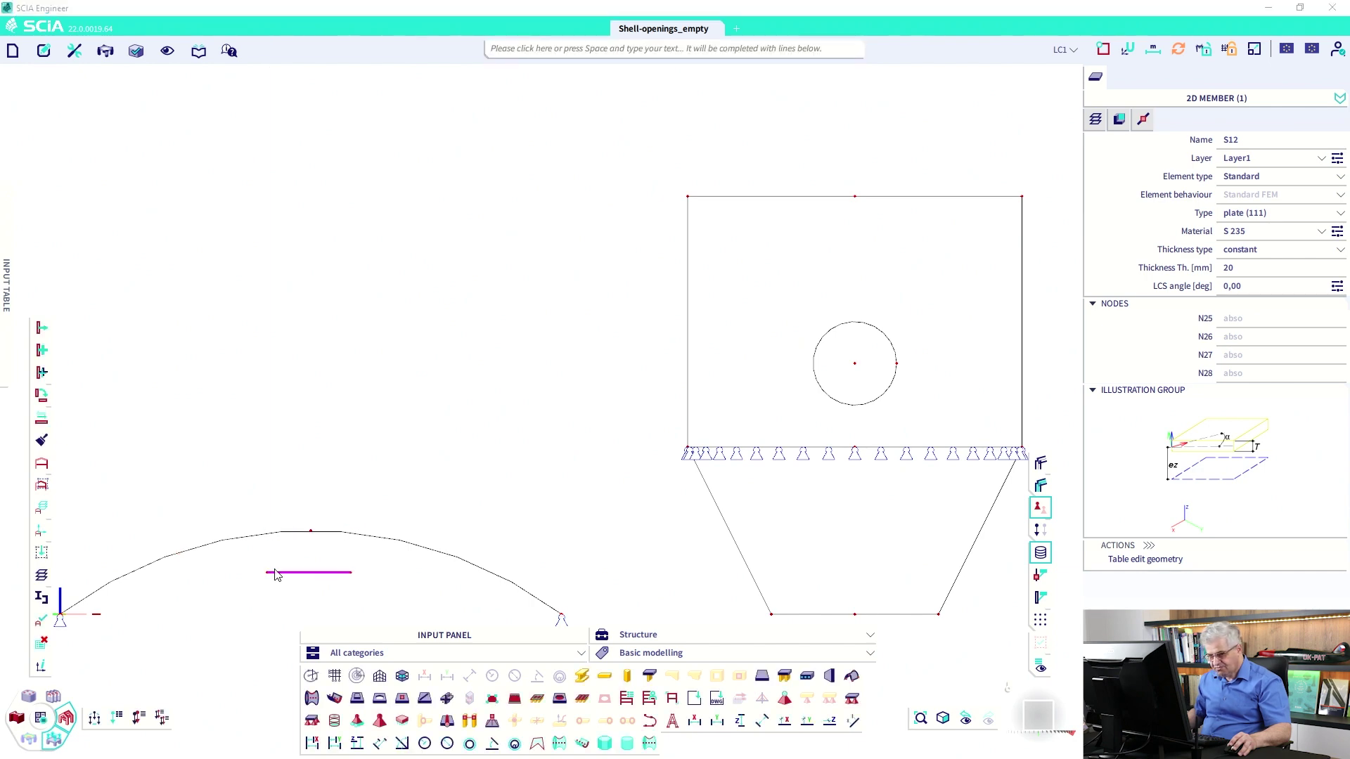
key(Escape)
Create four vertical walls in S 235, 20 mm thick and 1 m high, by selecting the square plate's edges as base lines.
ctrl+right_drag(410, 548, 381, 580)
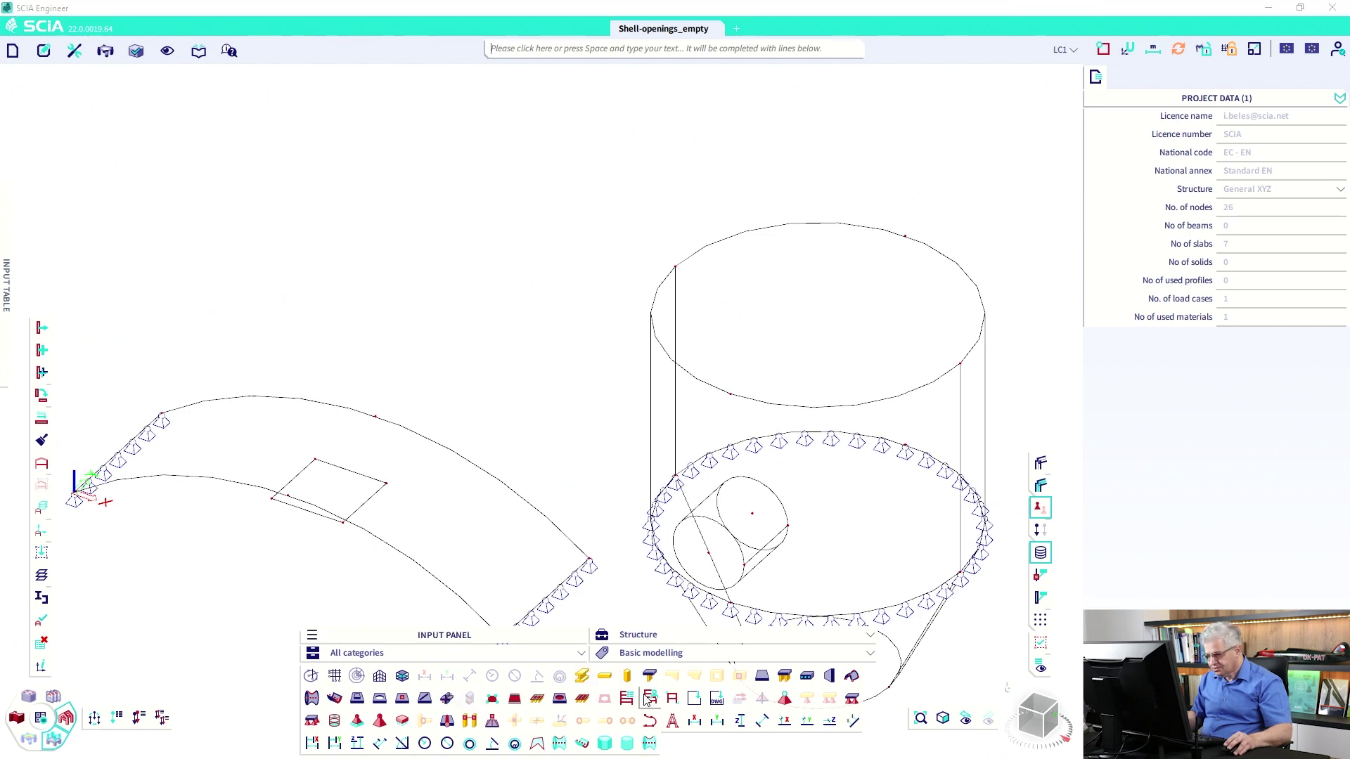
click(831, 676)
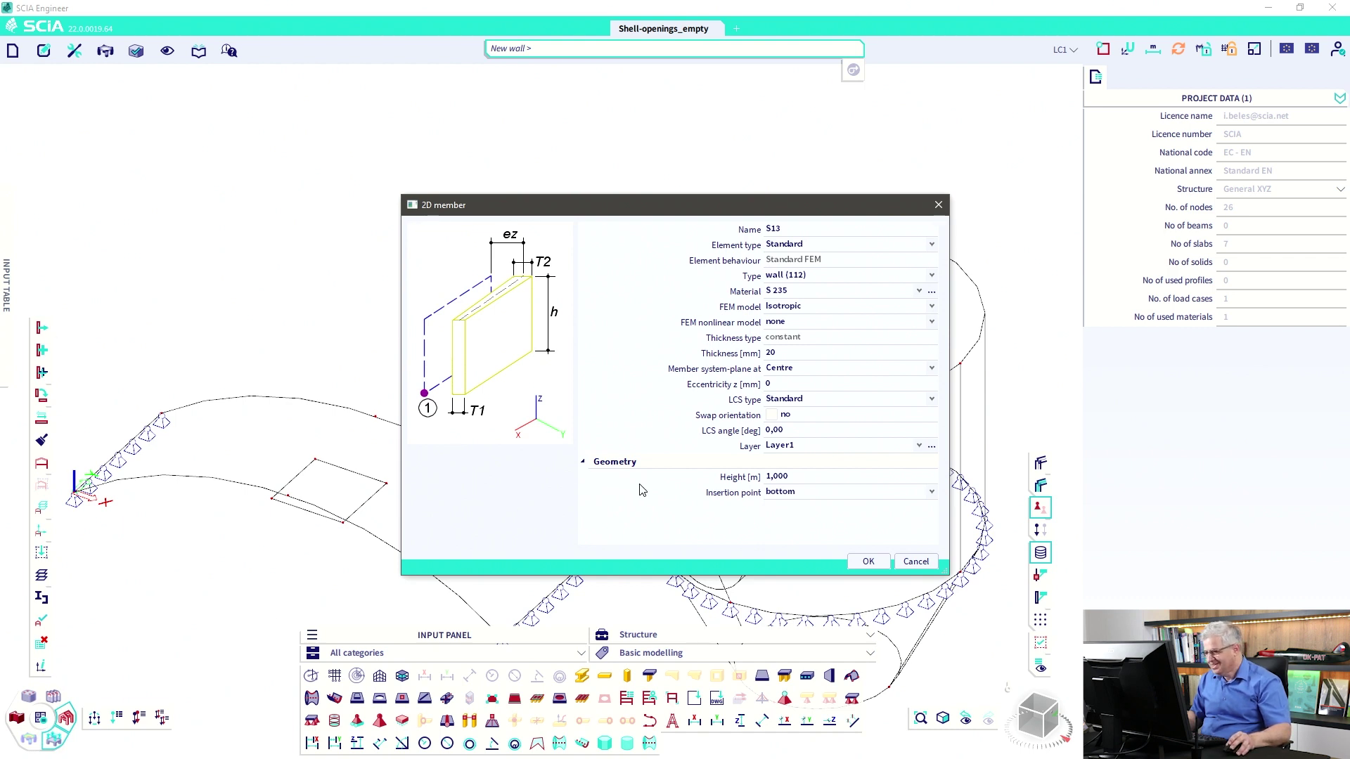
click(798, 478)
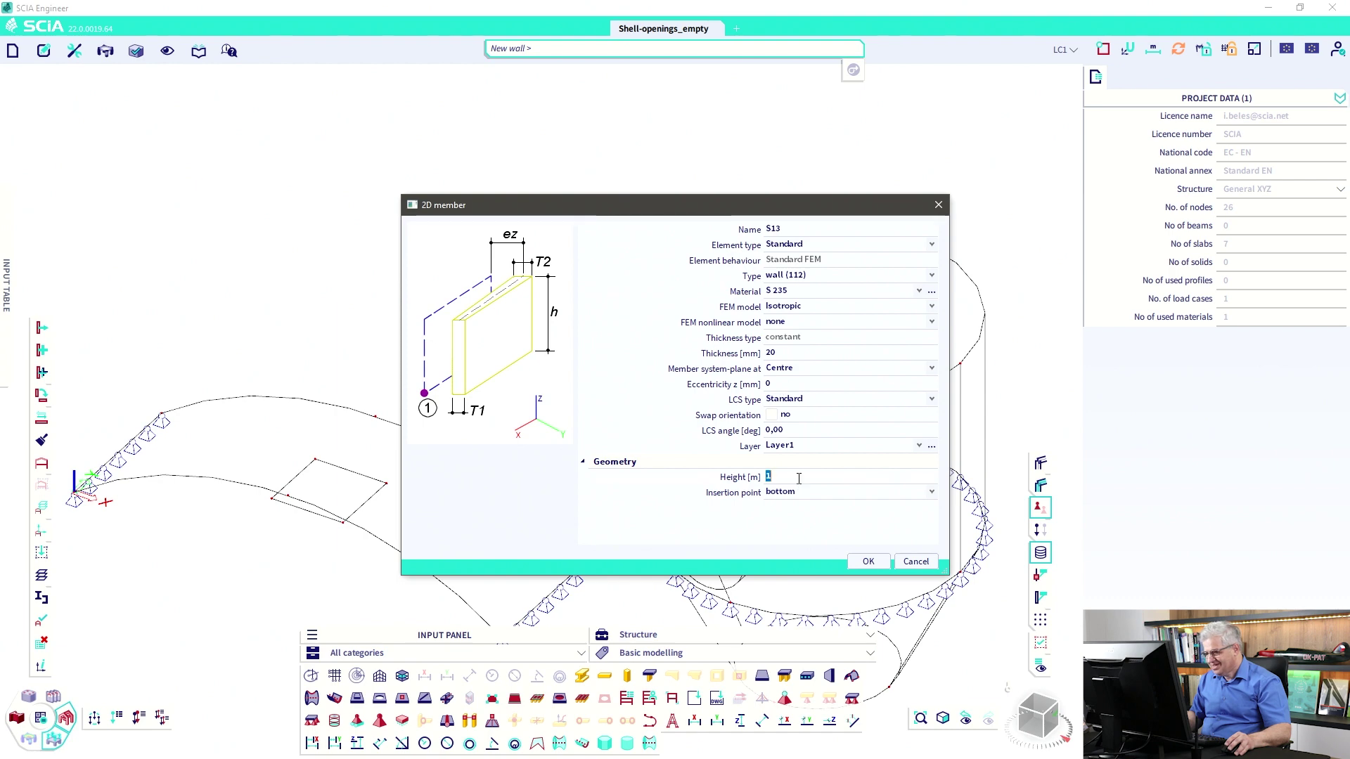
click(868, 561)
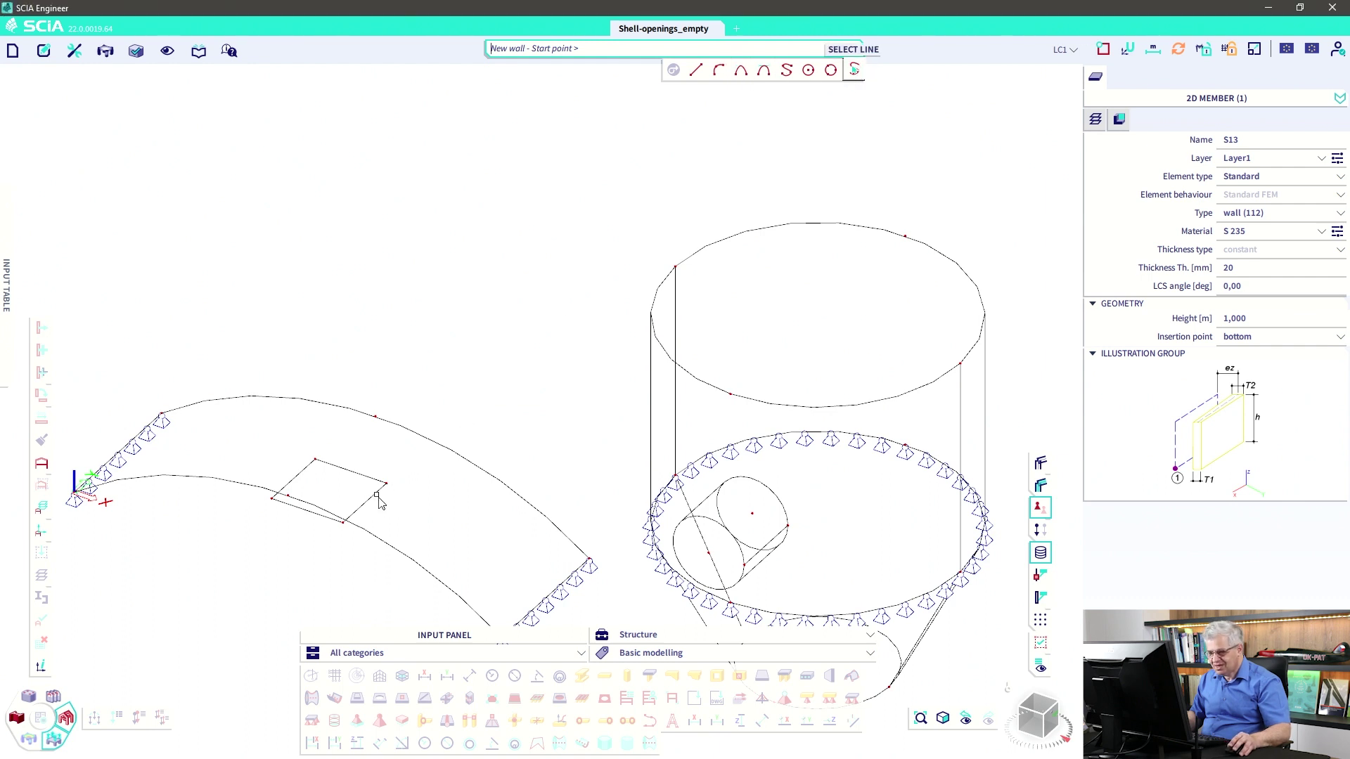
click(301, 477)
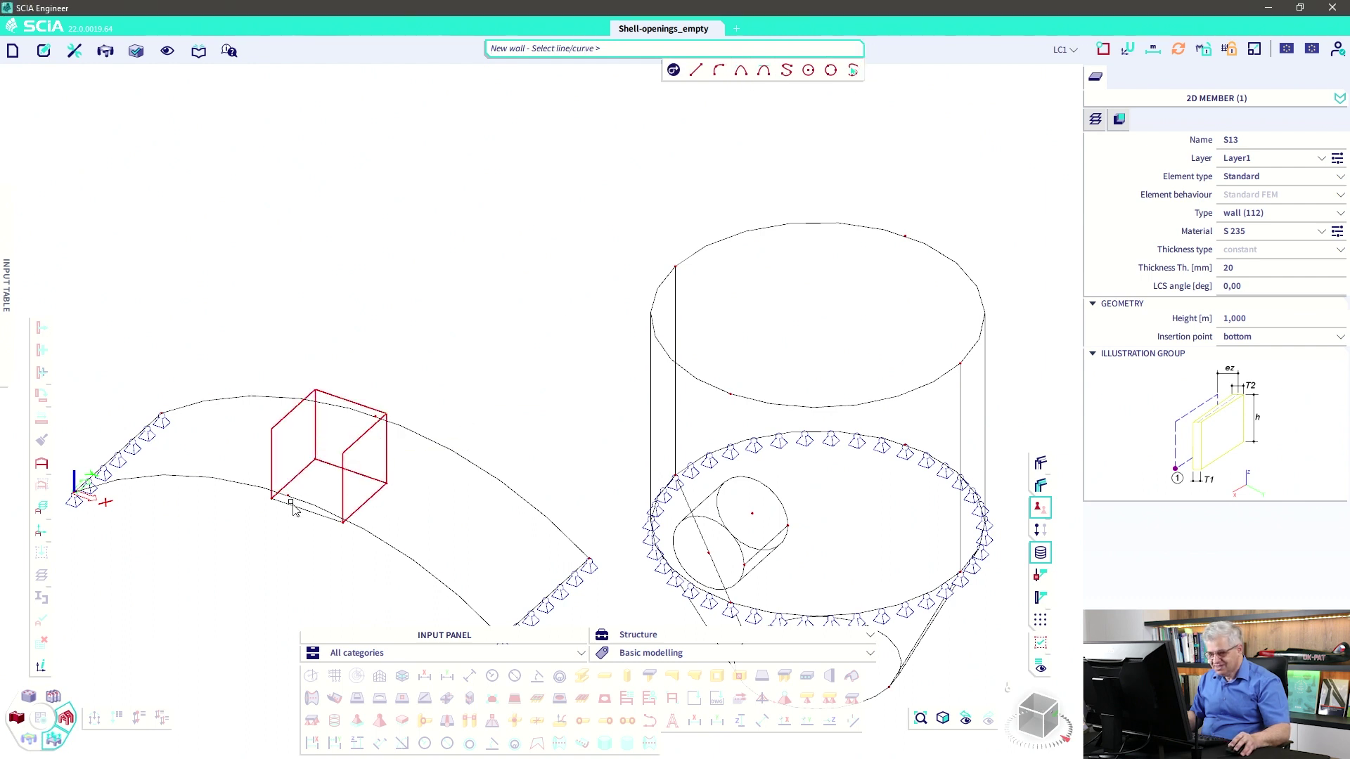
right_click(292, 534)
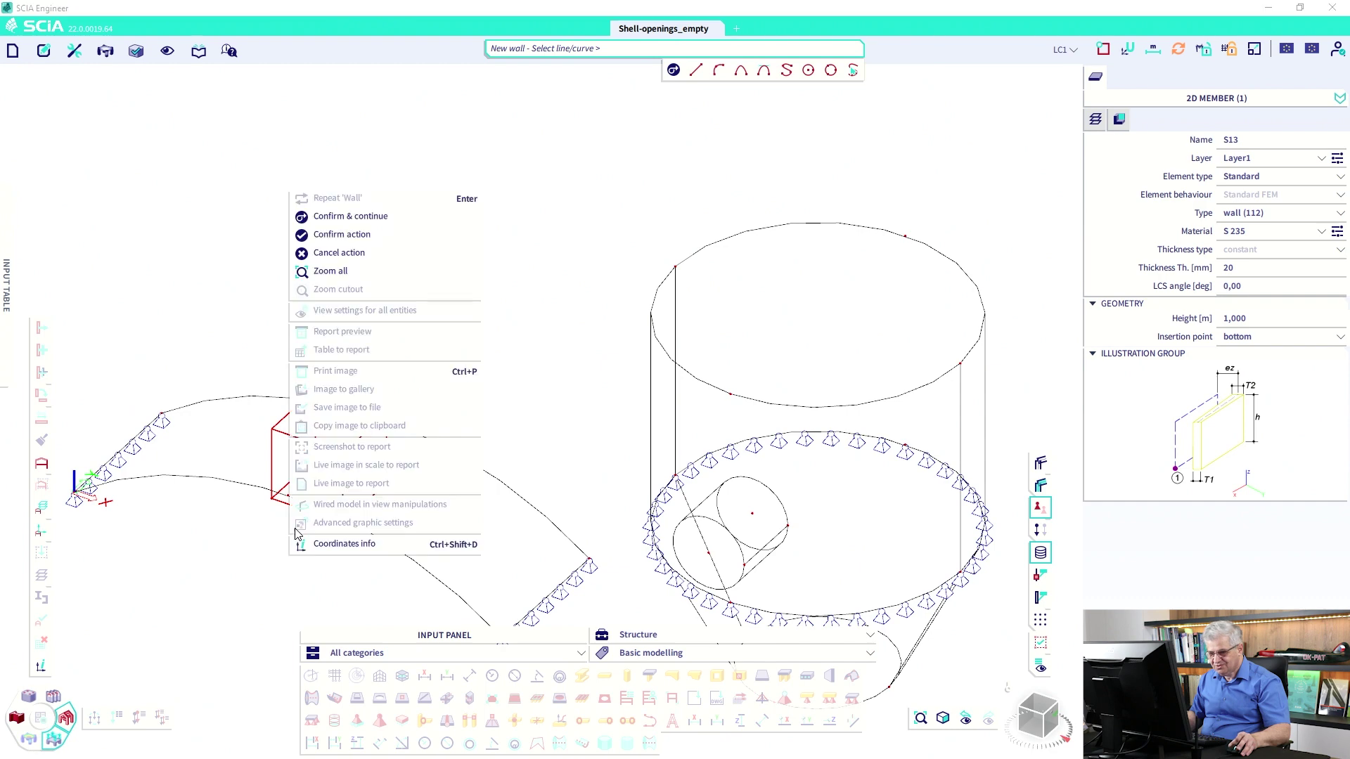
key(Escape)
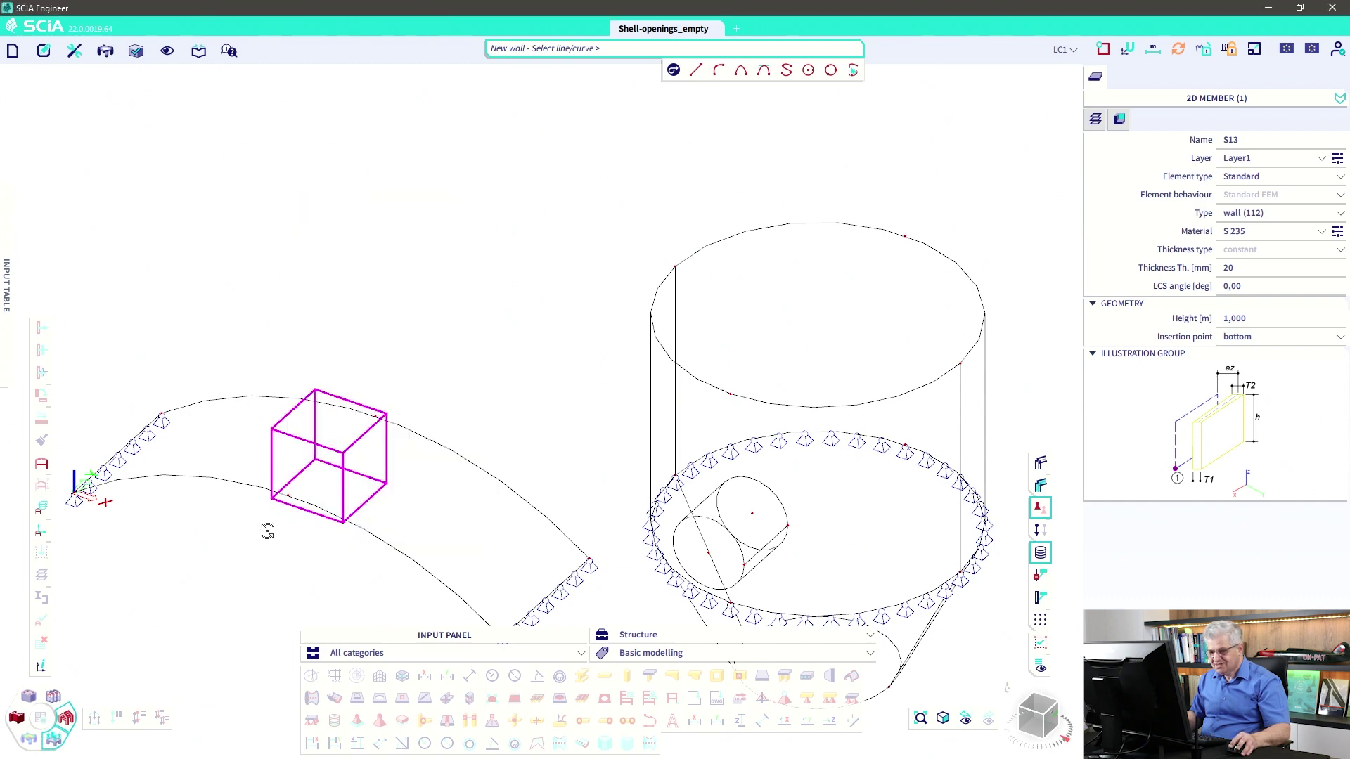
mouse_move(268, 531)
ctrl+right_down()
mouse_move(265, 559)
mouse_move(263, 517)
ctrl+right_up()
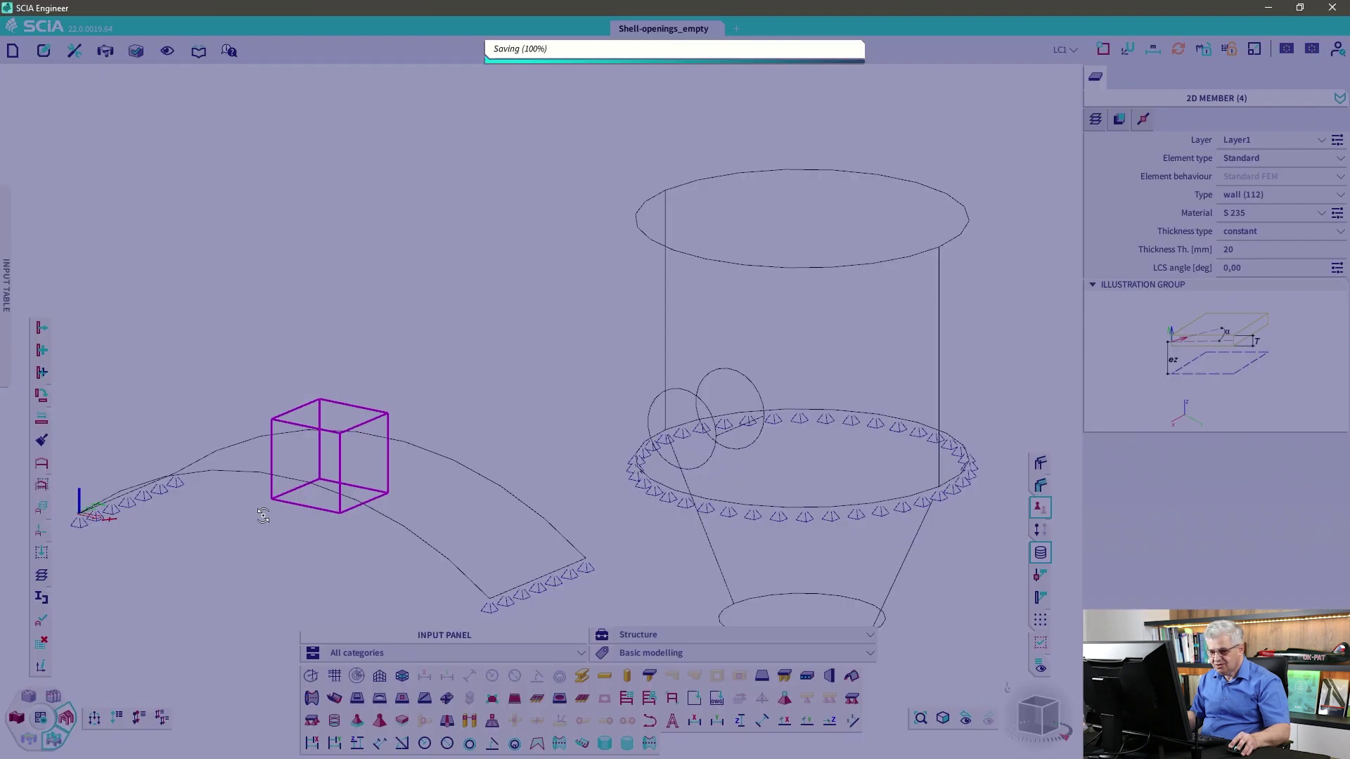
key(Escape)
shift+right_drag(351, 450, 529, 334)
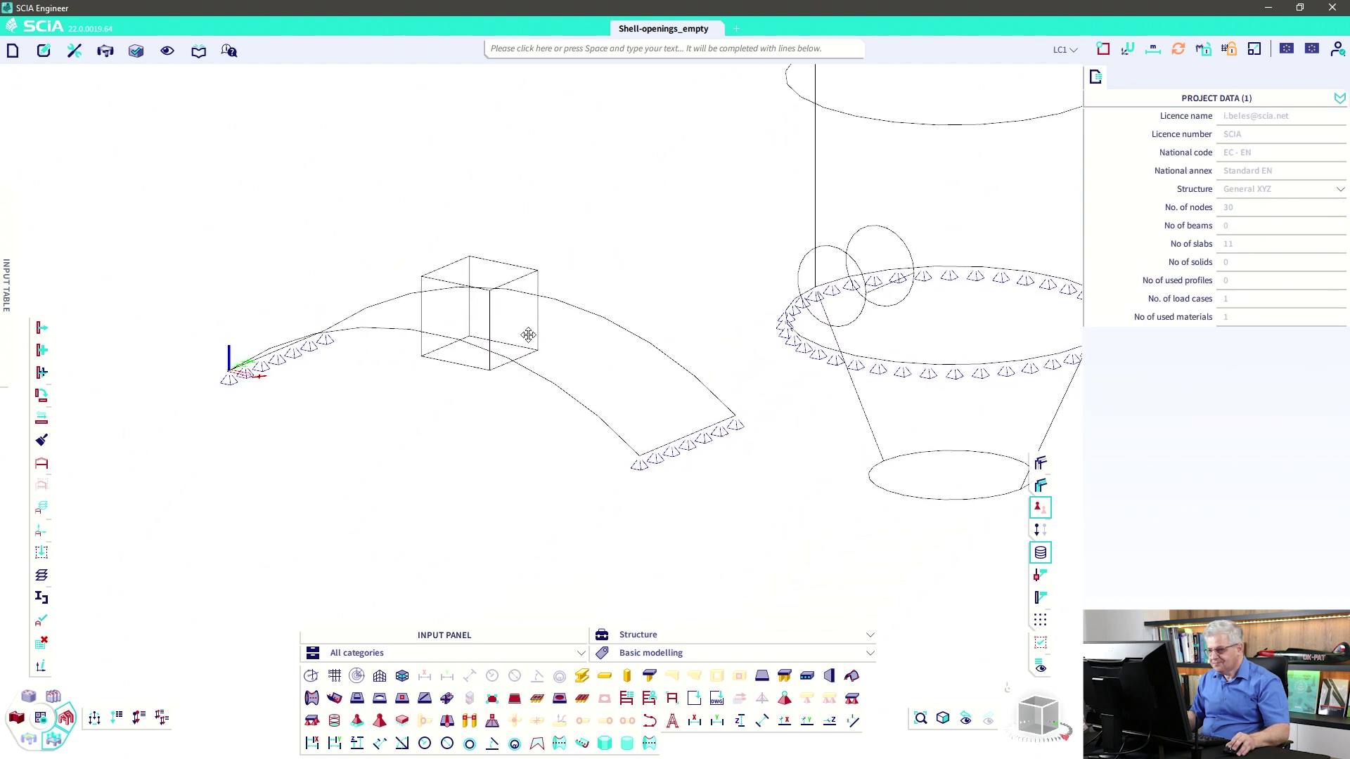
scroll(534, 339, down, 2)
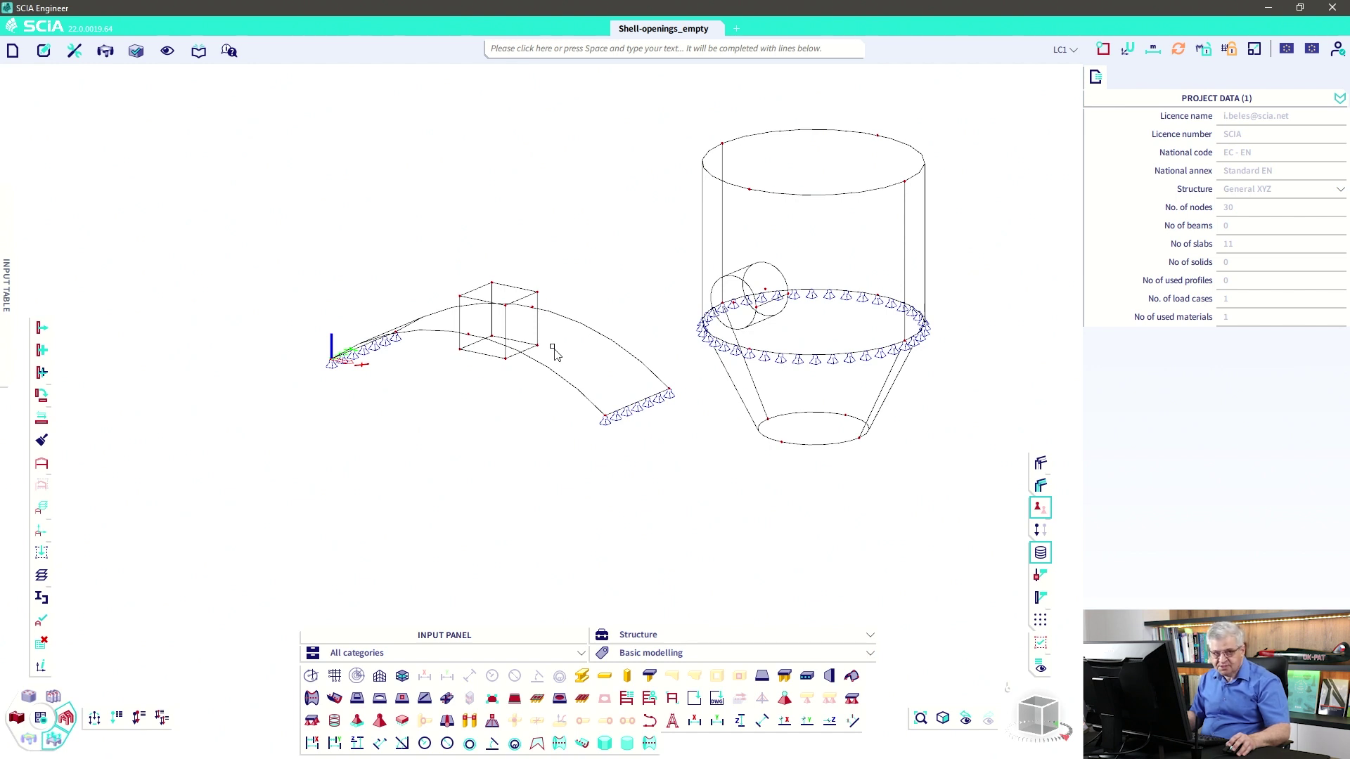
click(735, 279)
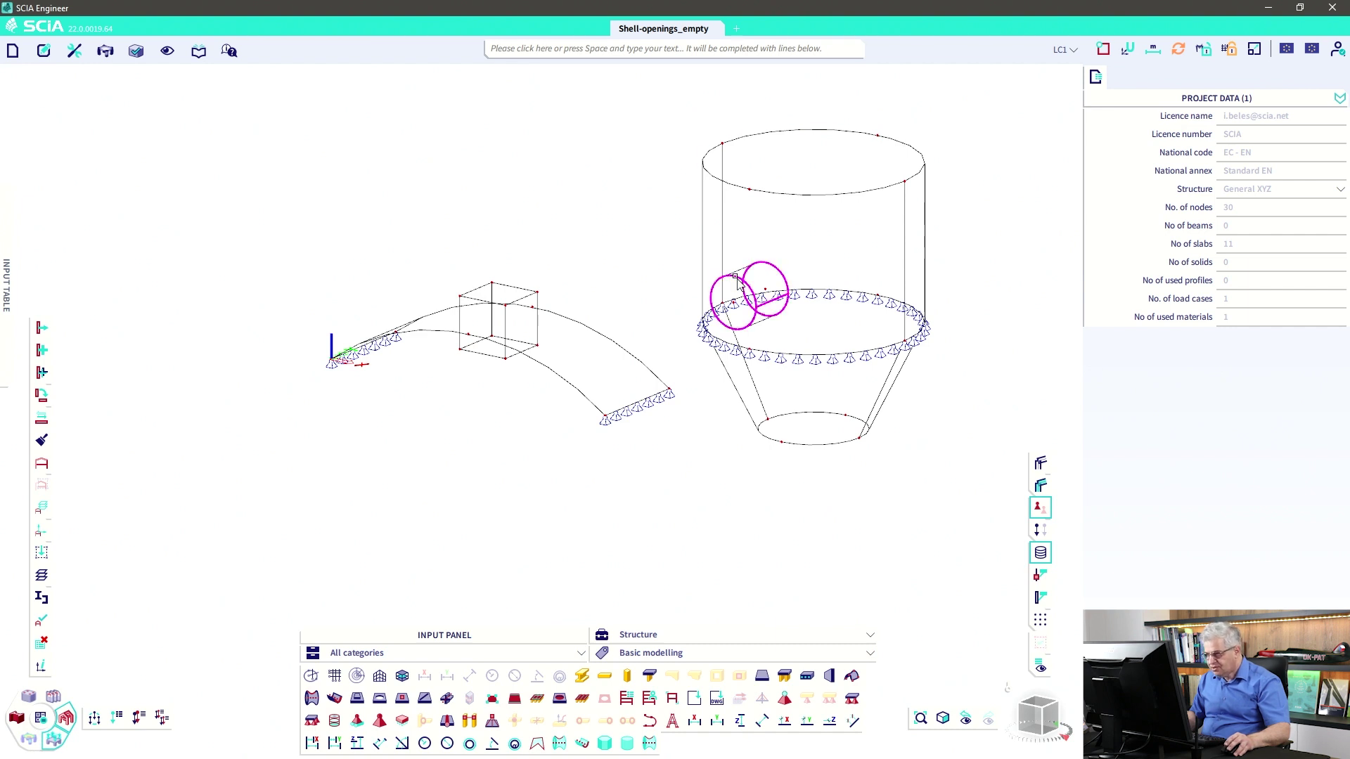
click(750, 194)
key(Escape)
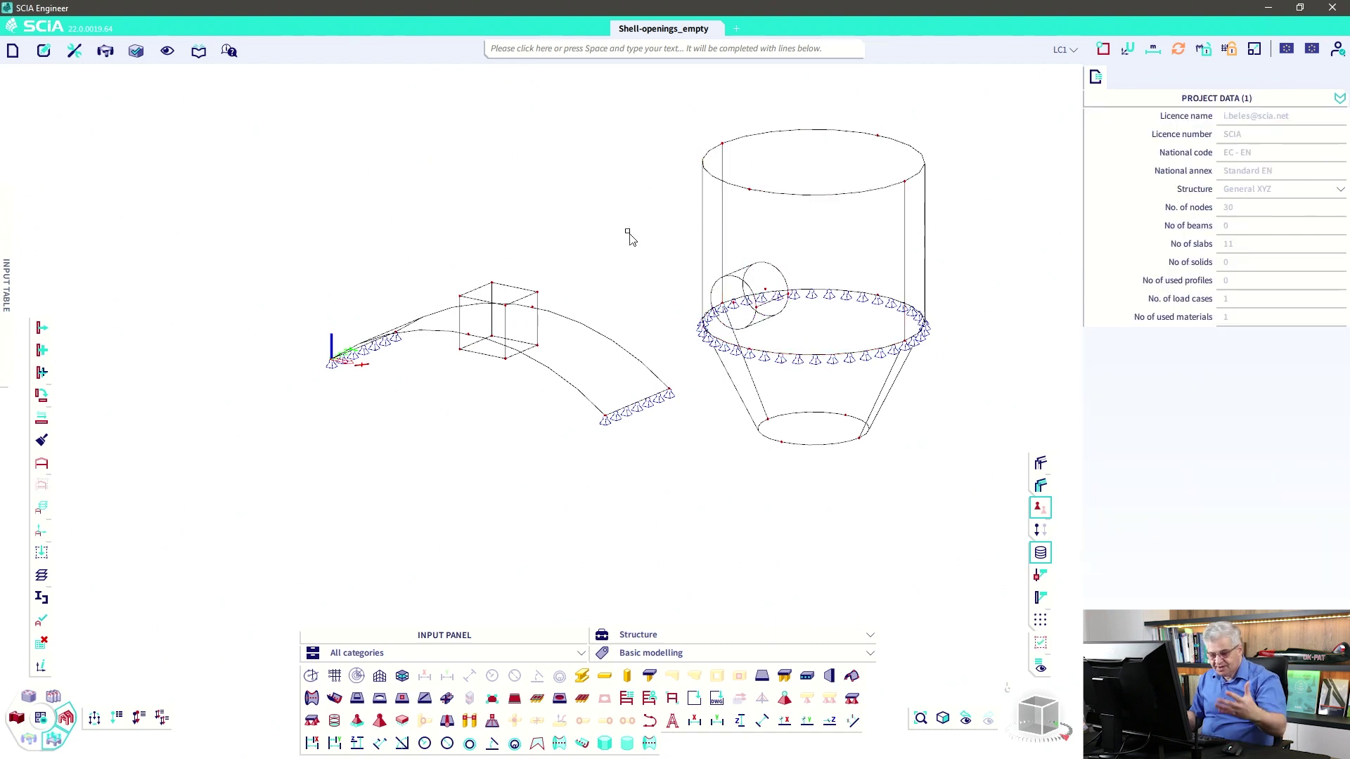
Create an intersection with the silo's cylindrical shell as master slab and the pipe wall as the other member.
click(448, 696)
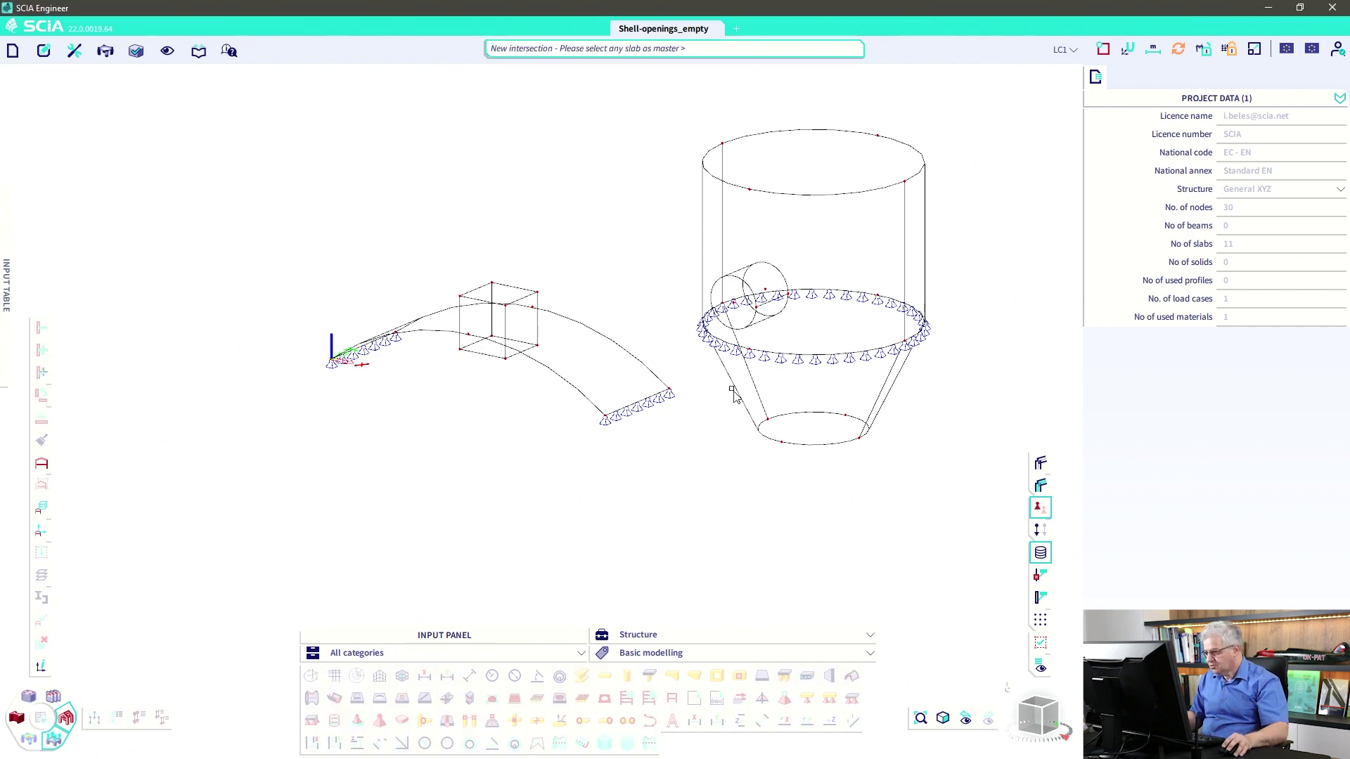
click(544, 56)
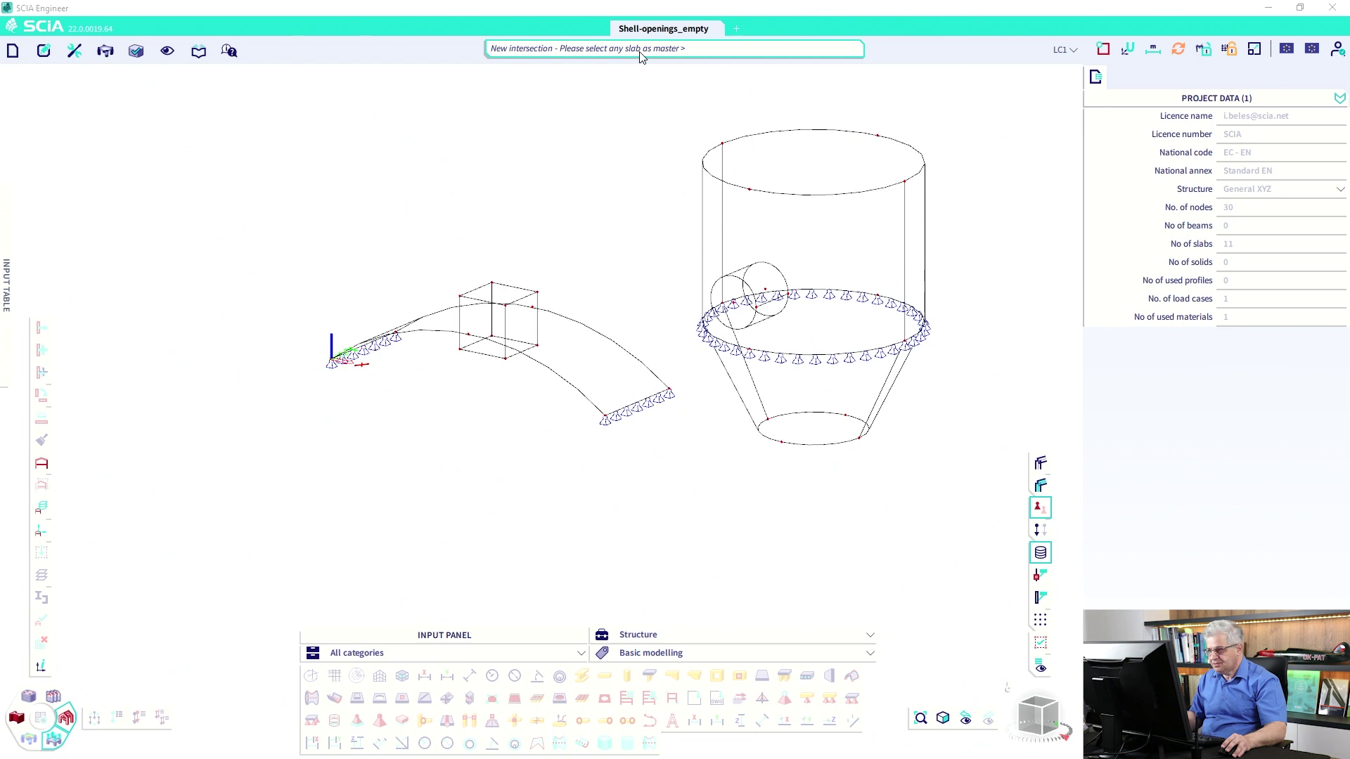
click(785, 214)
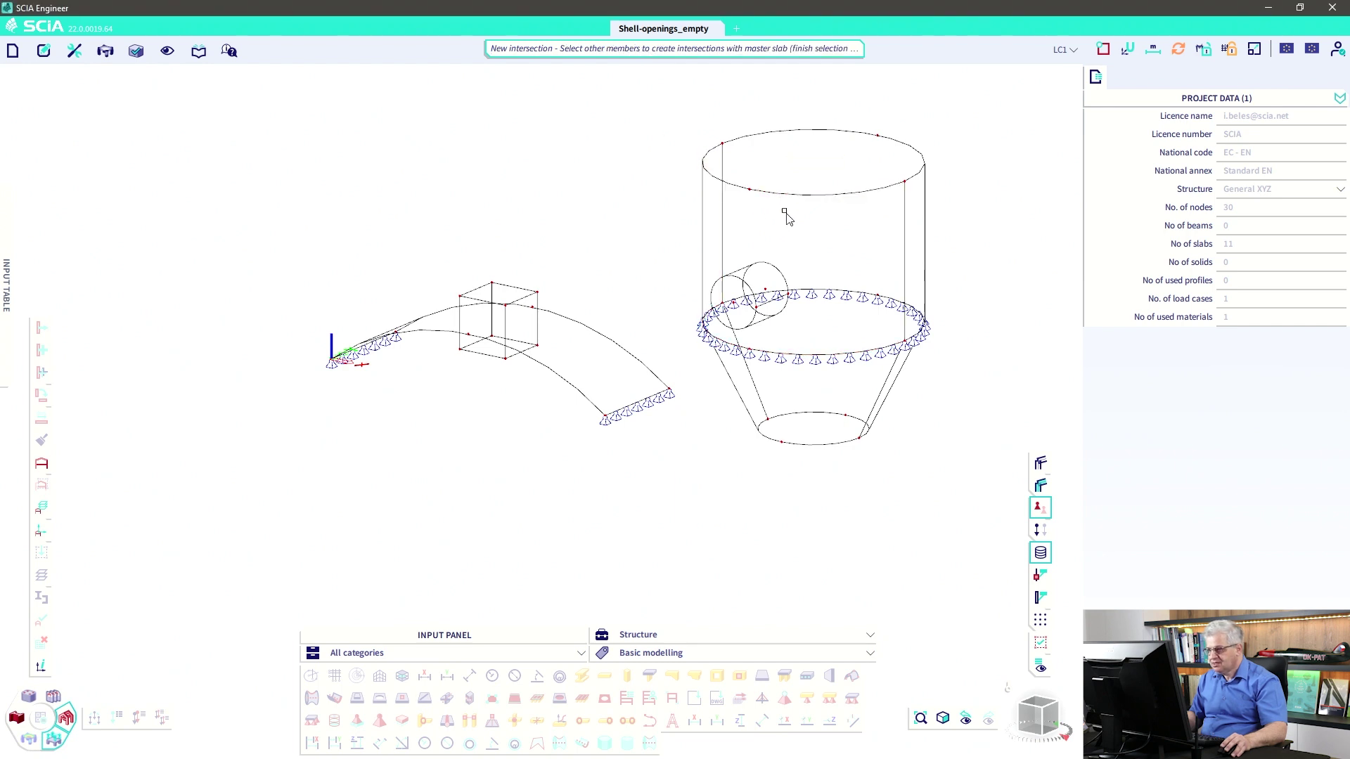
click(740, 284)
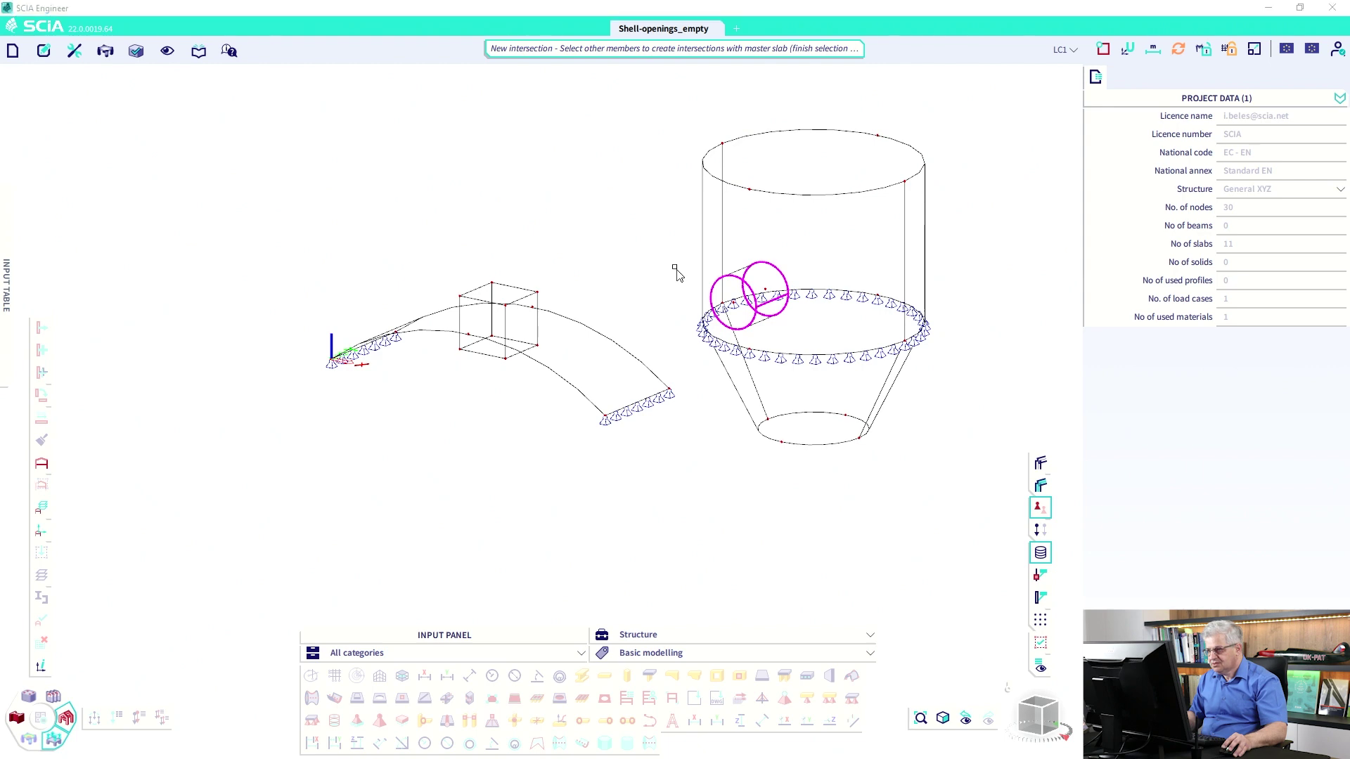
right_click(670, 277)
key(Escape)
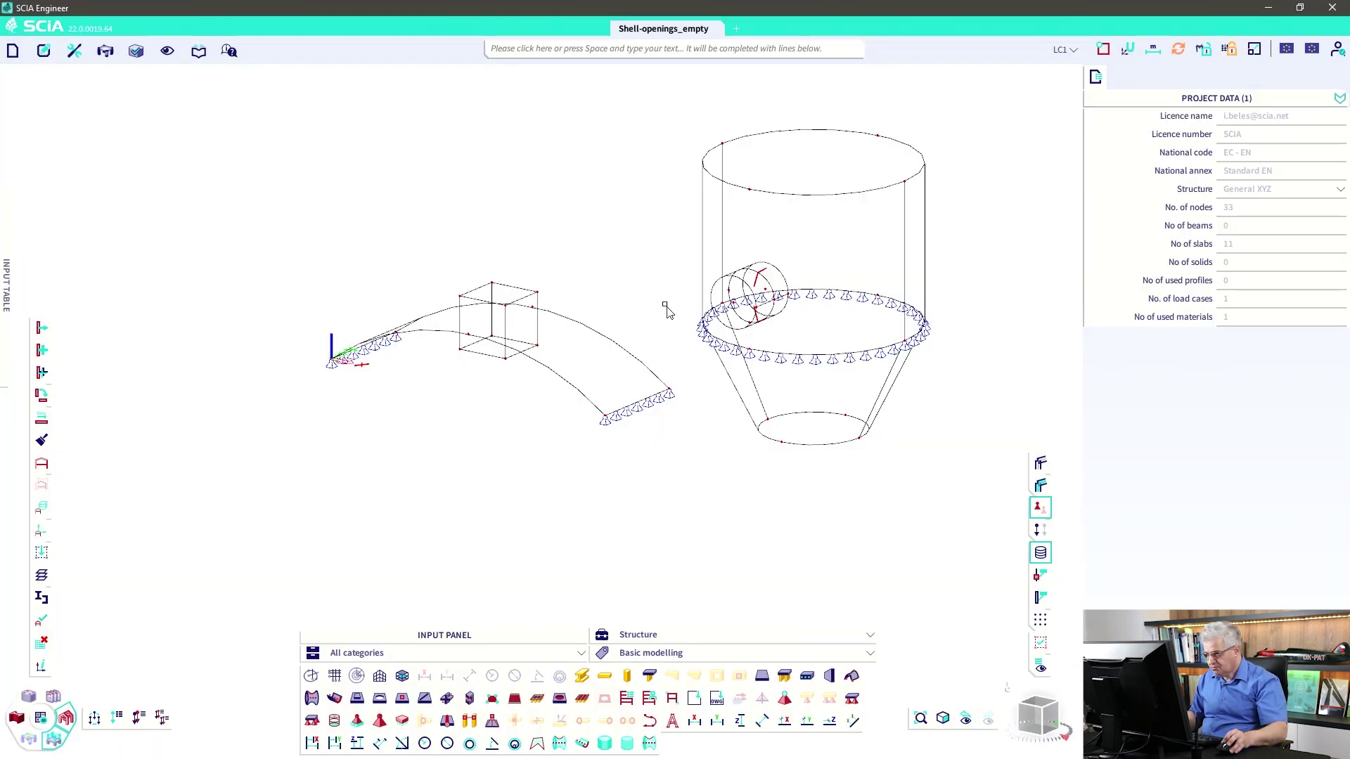
ctrl+right_drag(656, 298, 658, 294)
click(634, 286)
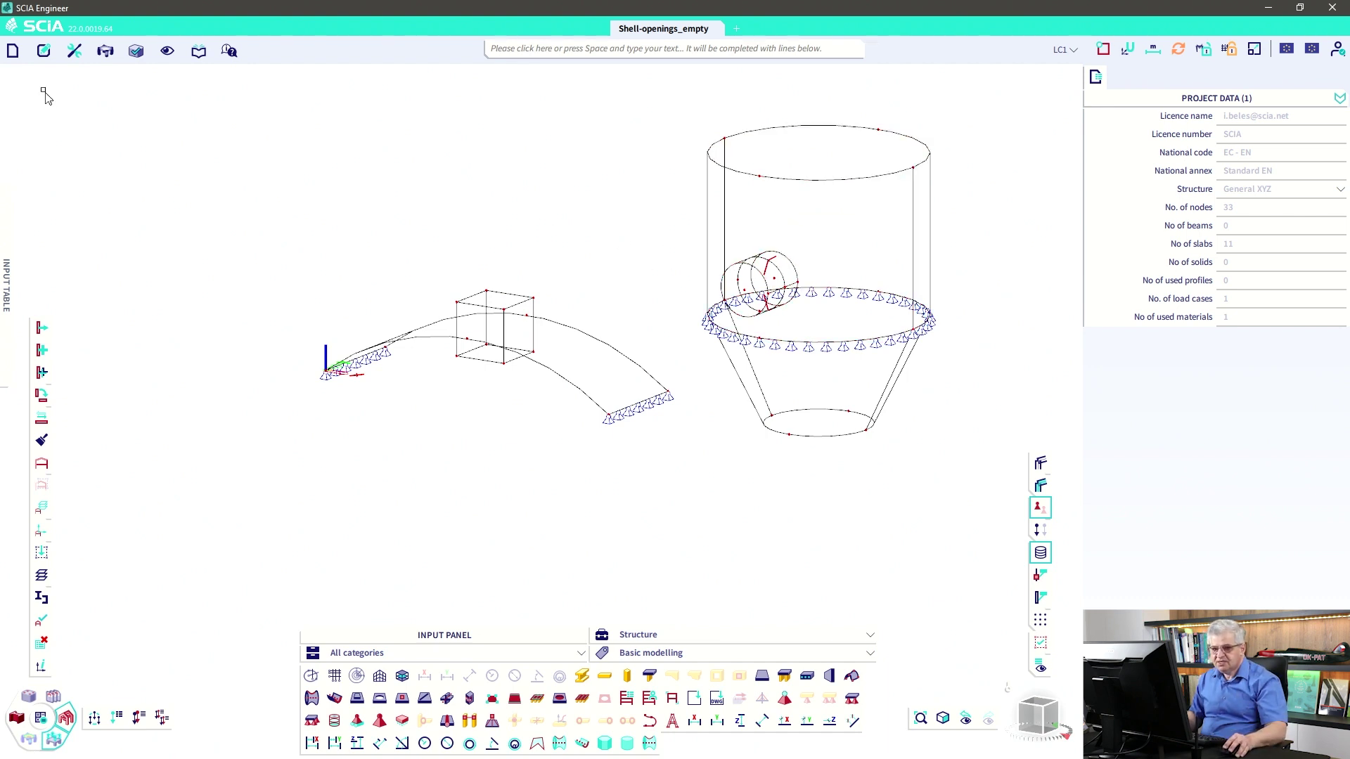
click(43, 50)
mouse_move(65, 134)
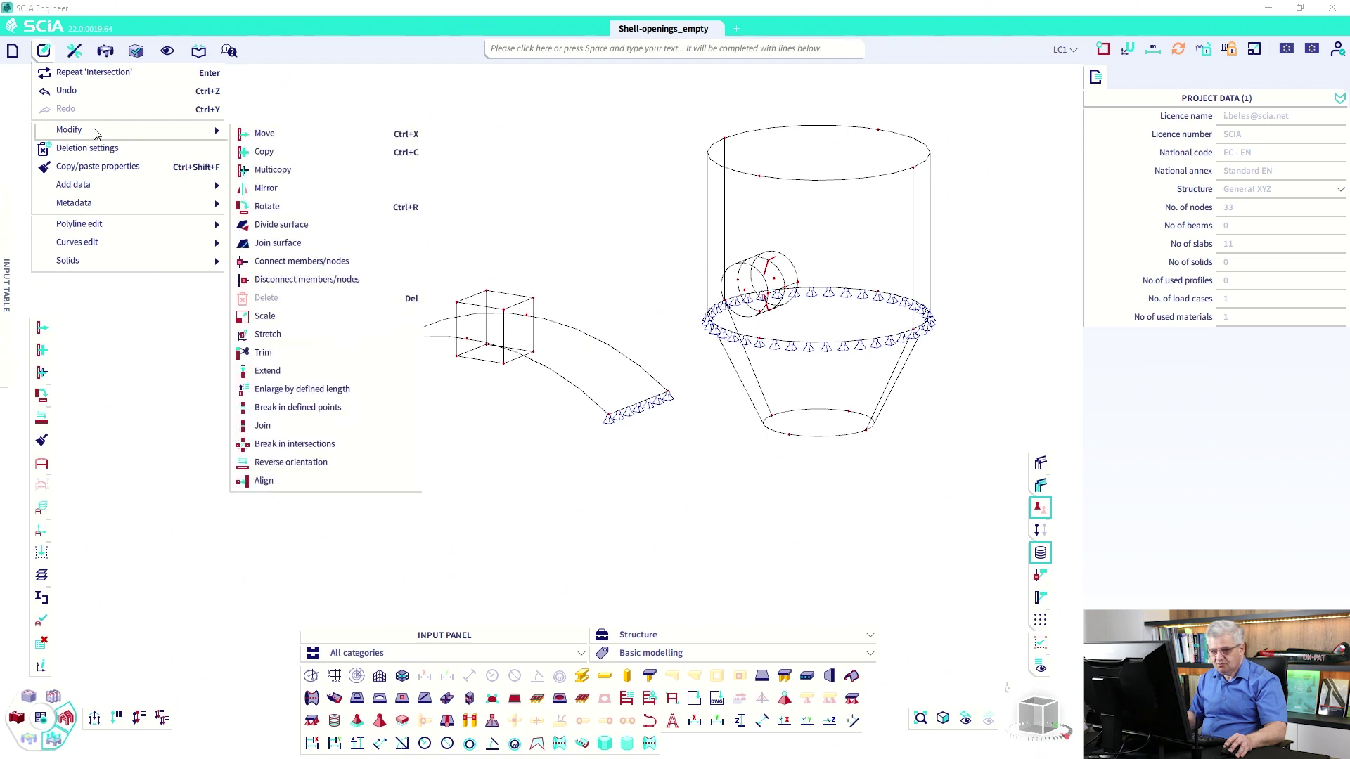
click(275, 264)
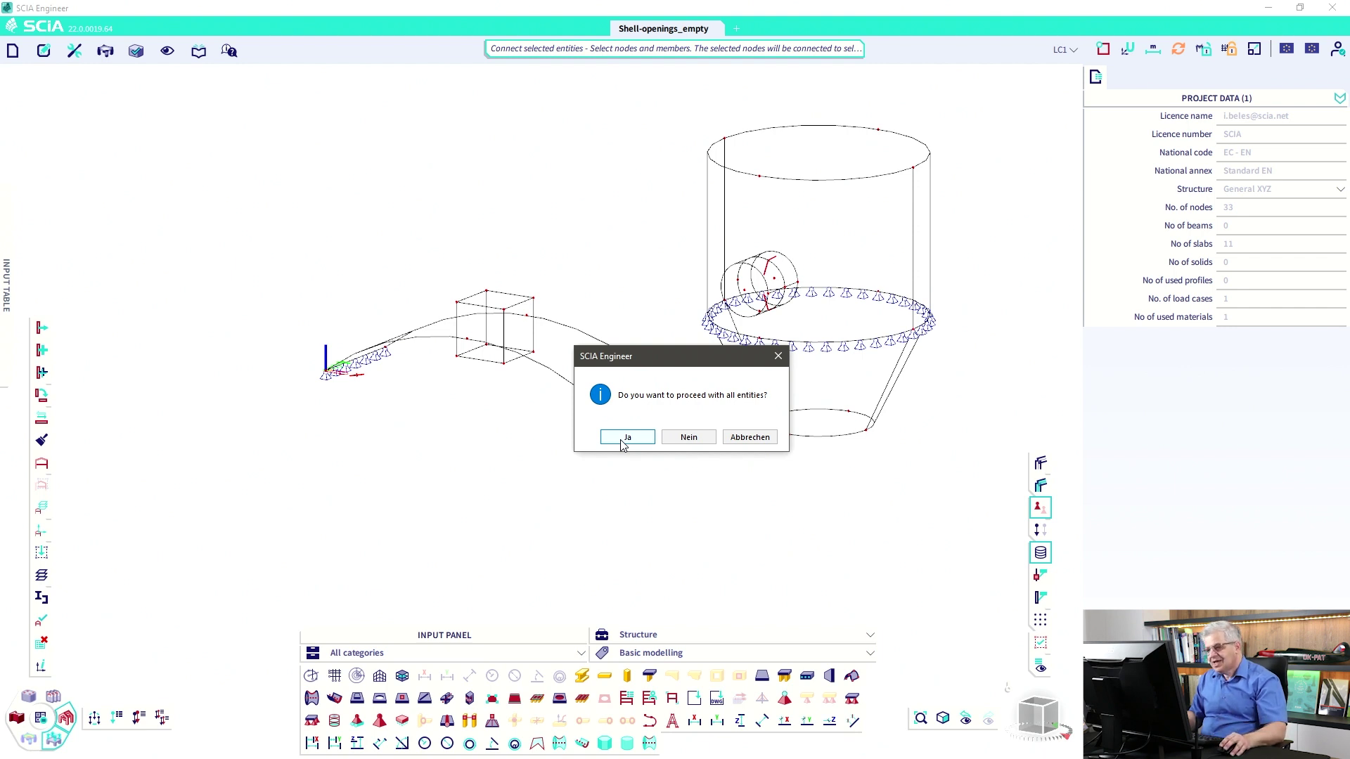
click(681, 437)
drag(568, 411, 433, 285)
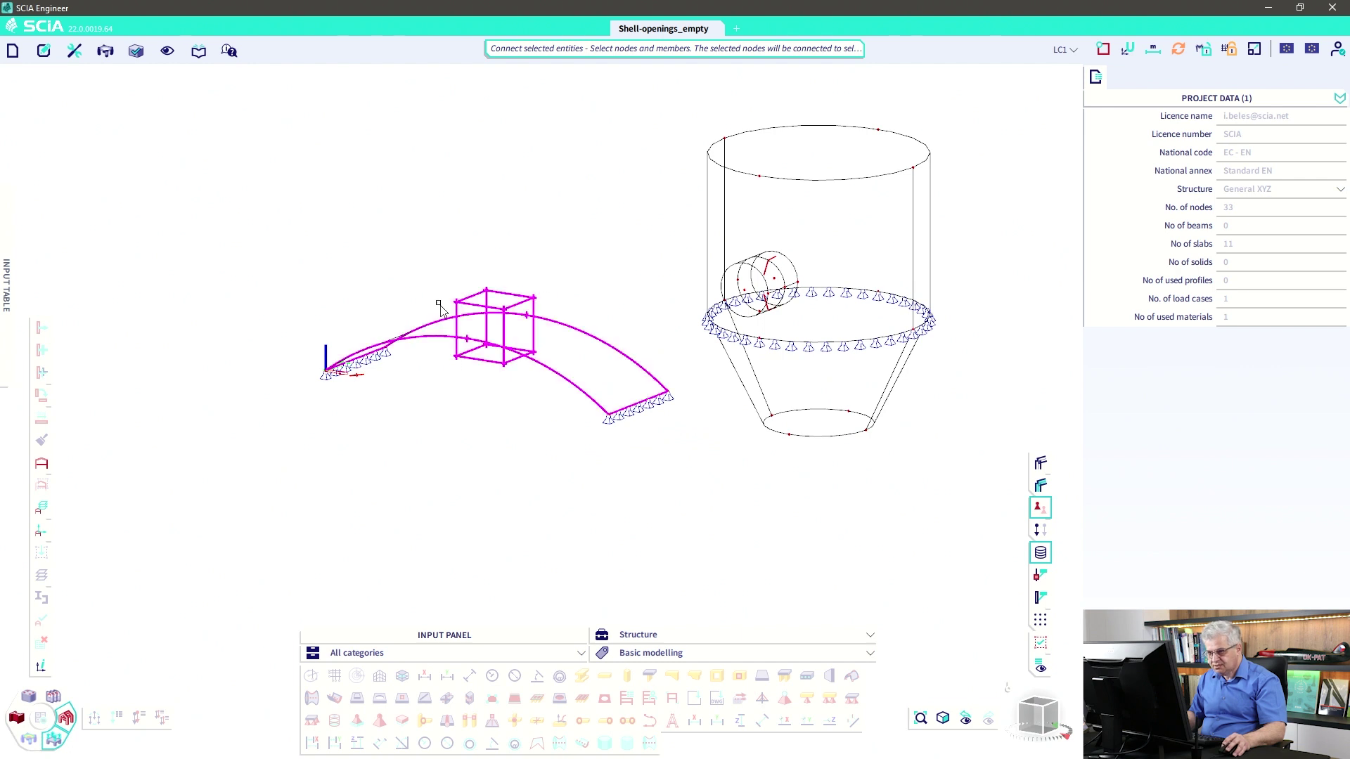
right_click(485, 388)
click(493, 389)
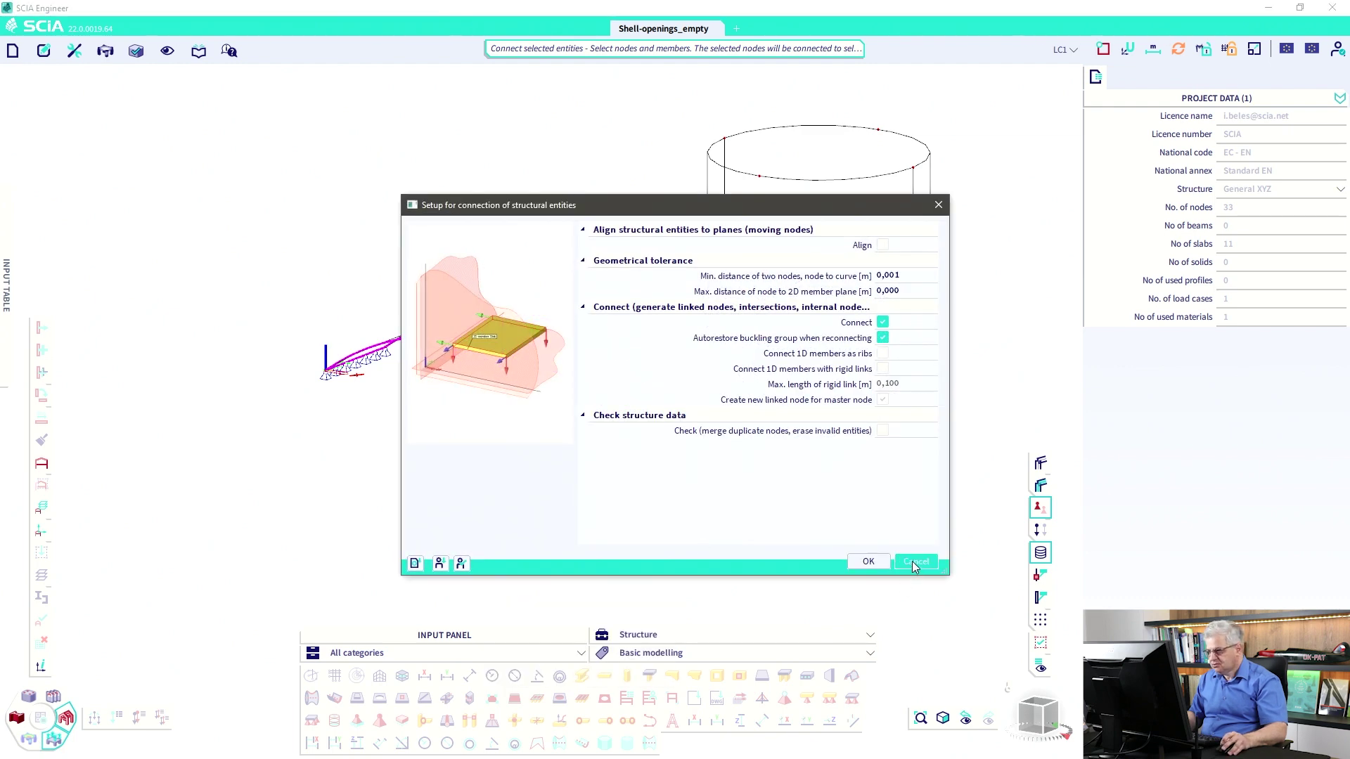
click(913, 561)
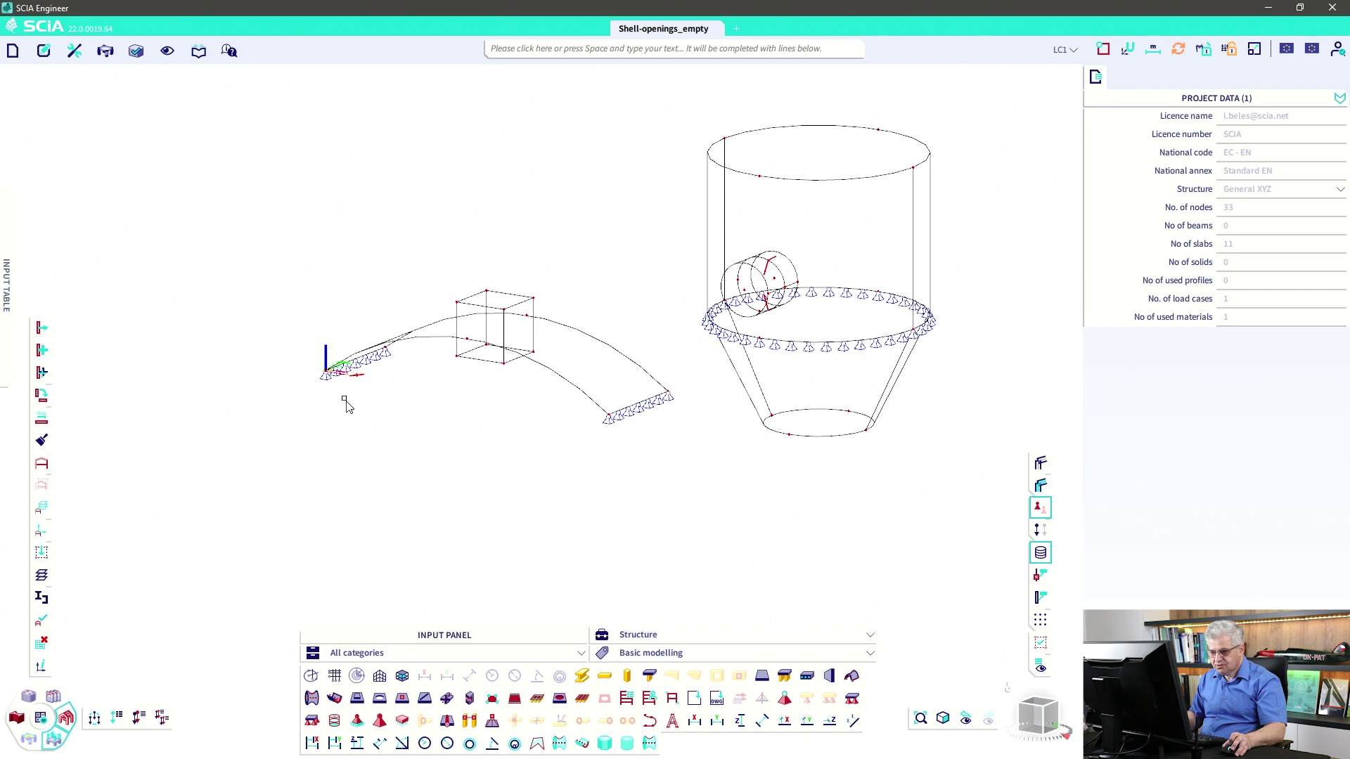
Connect only the vault shell and the box walls, with Connect enabled and a 0.001 m node distance, to generate their intersections.
click(44, 52)
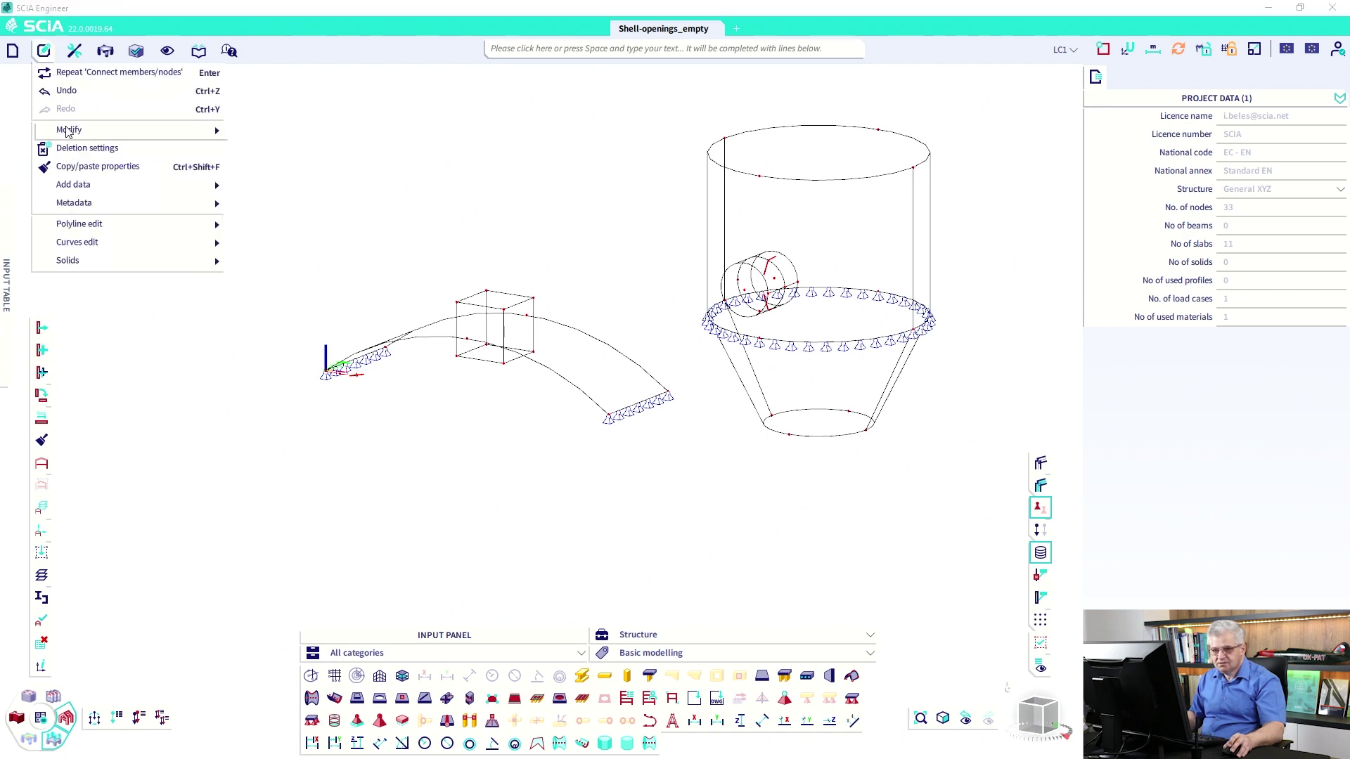
mouse_move(68, 130)
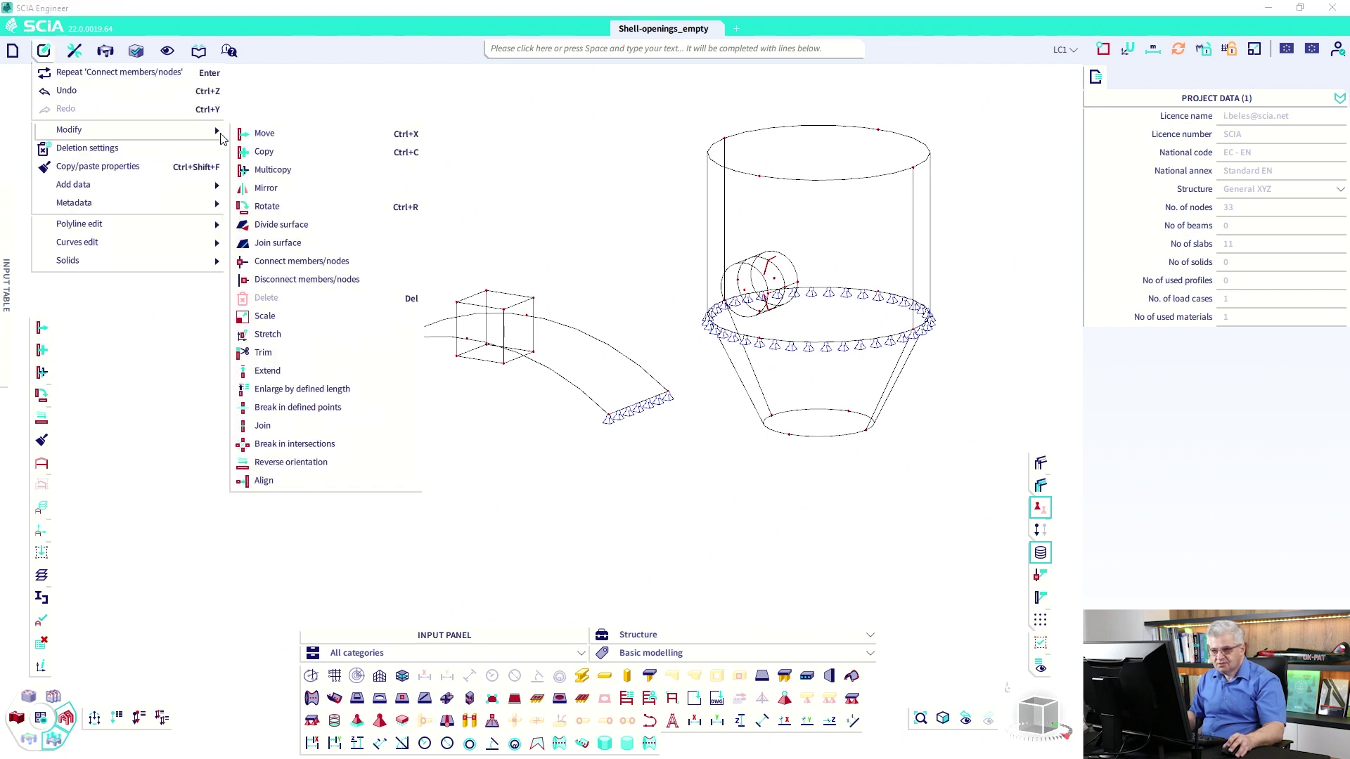
click(270, 262)
click(694, 436)
drag(548, 411, 444, 327)
right_click(452, 386)
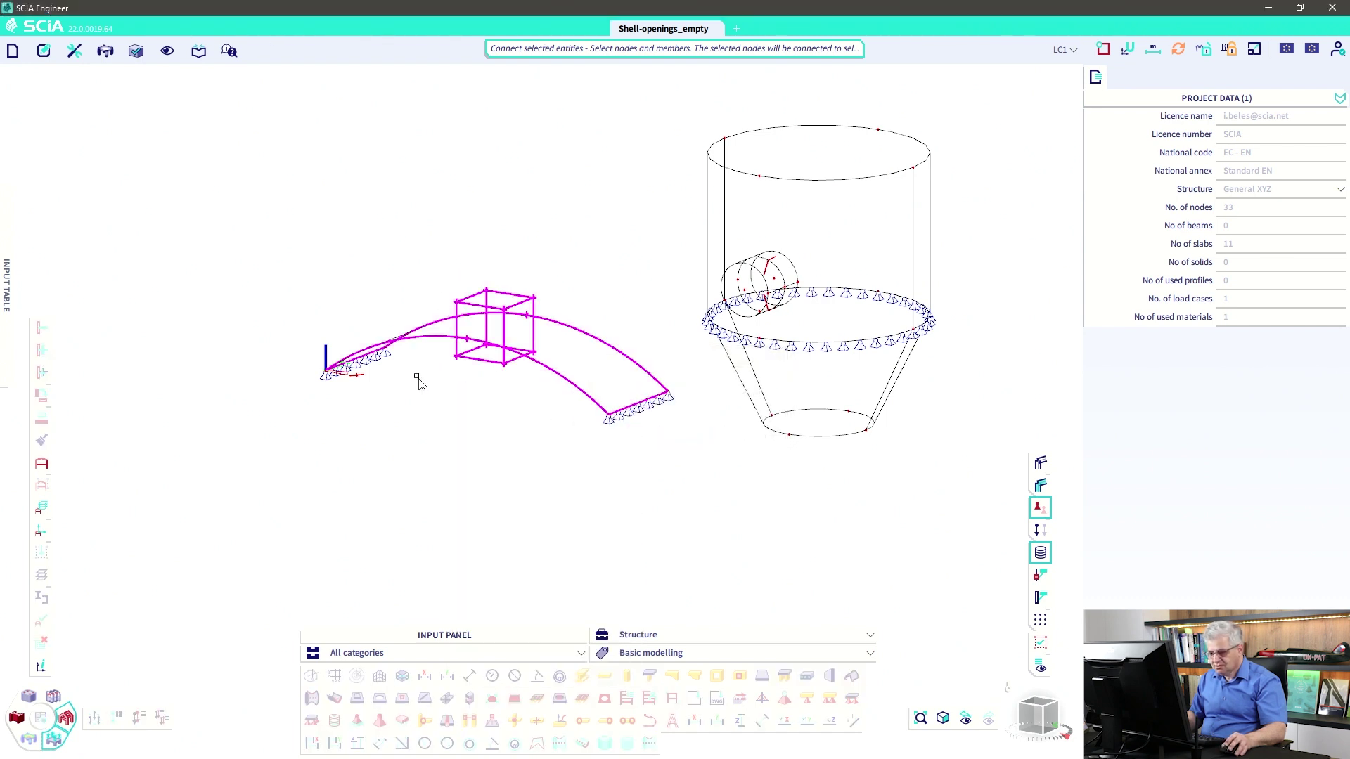
key(Escape)
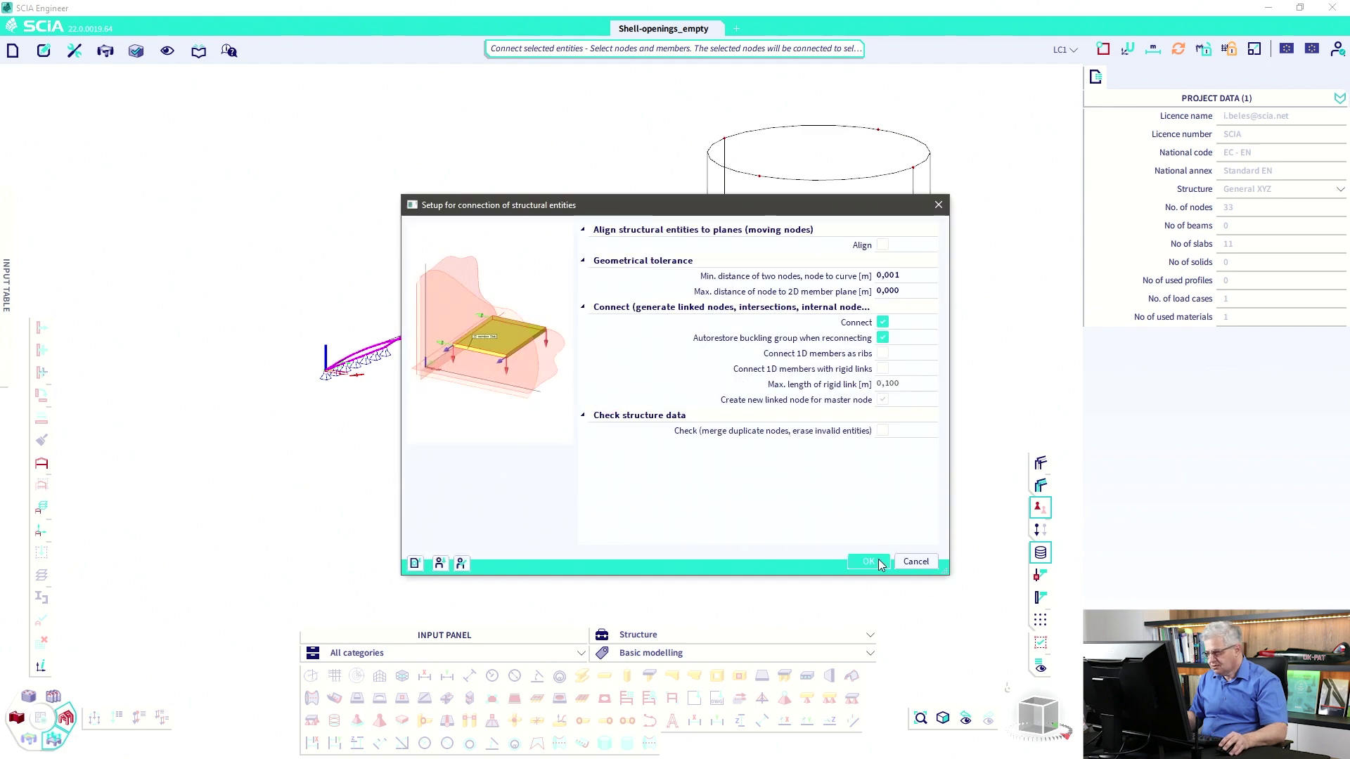
click(877, 563)
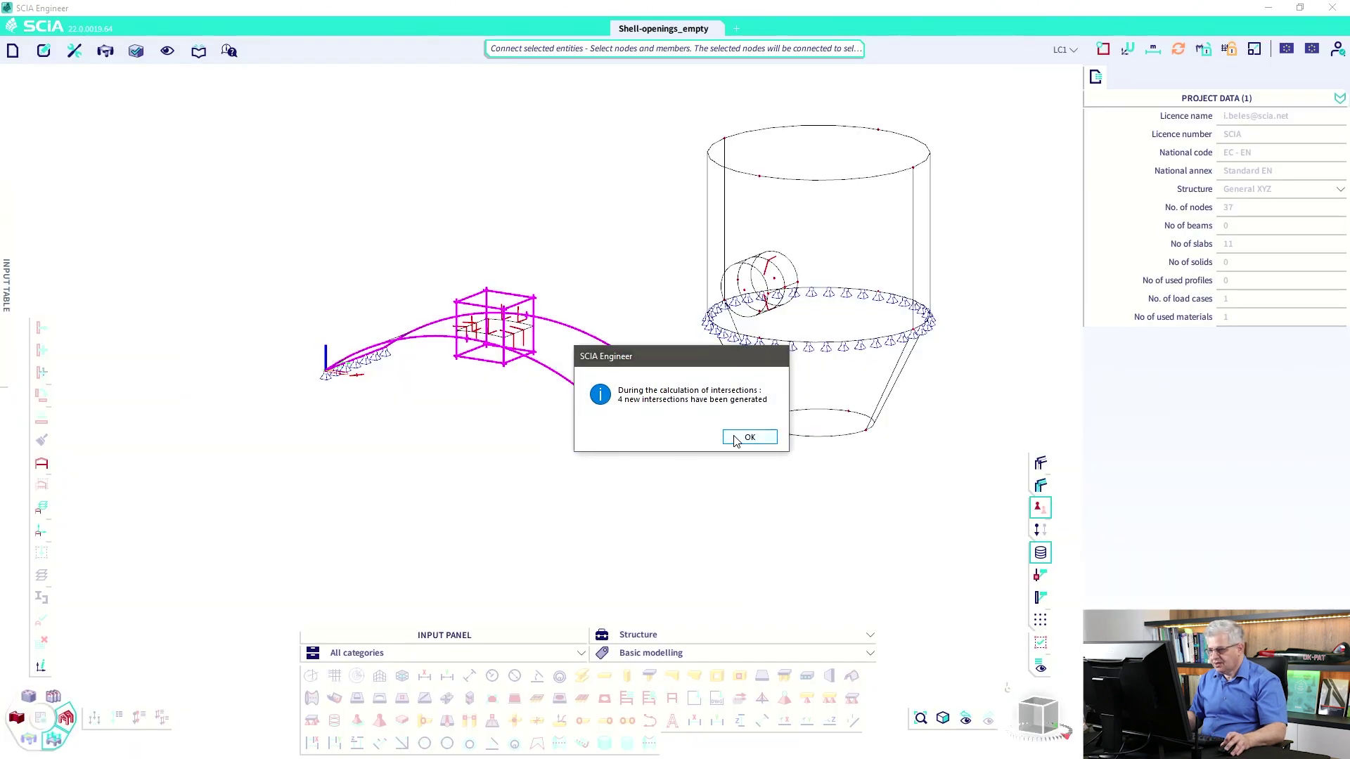
click(736, 440)
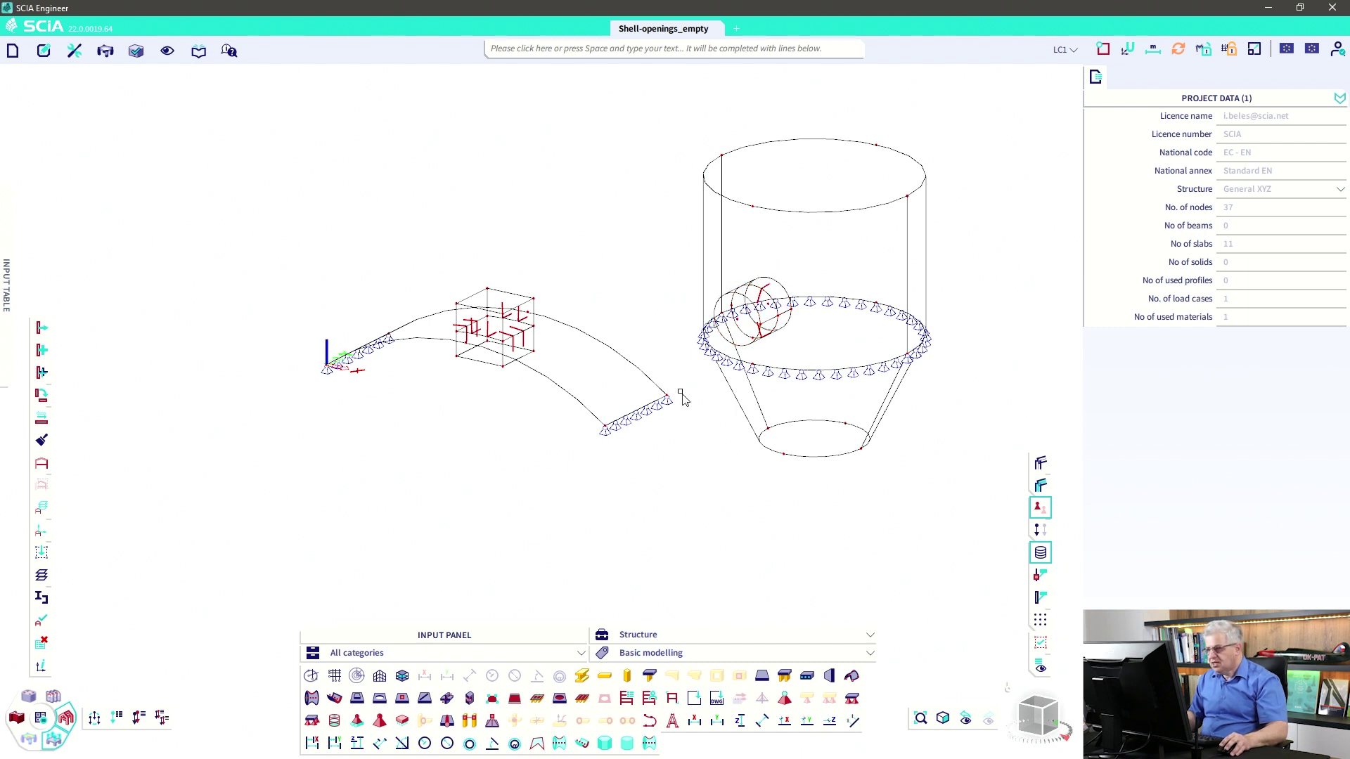
scroll(679, 323, up, 5)
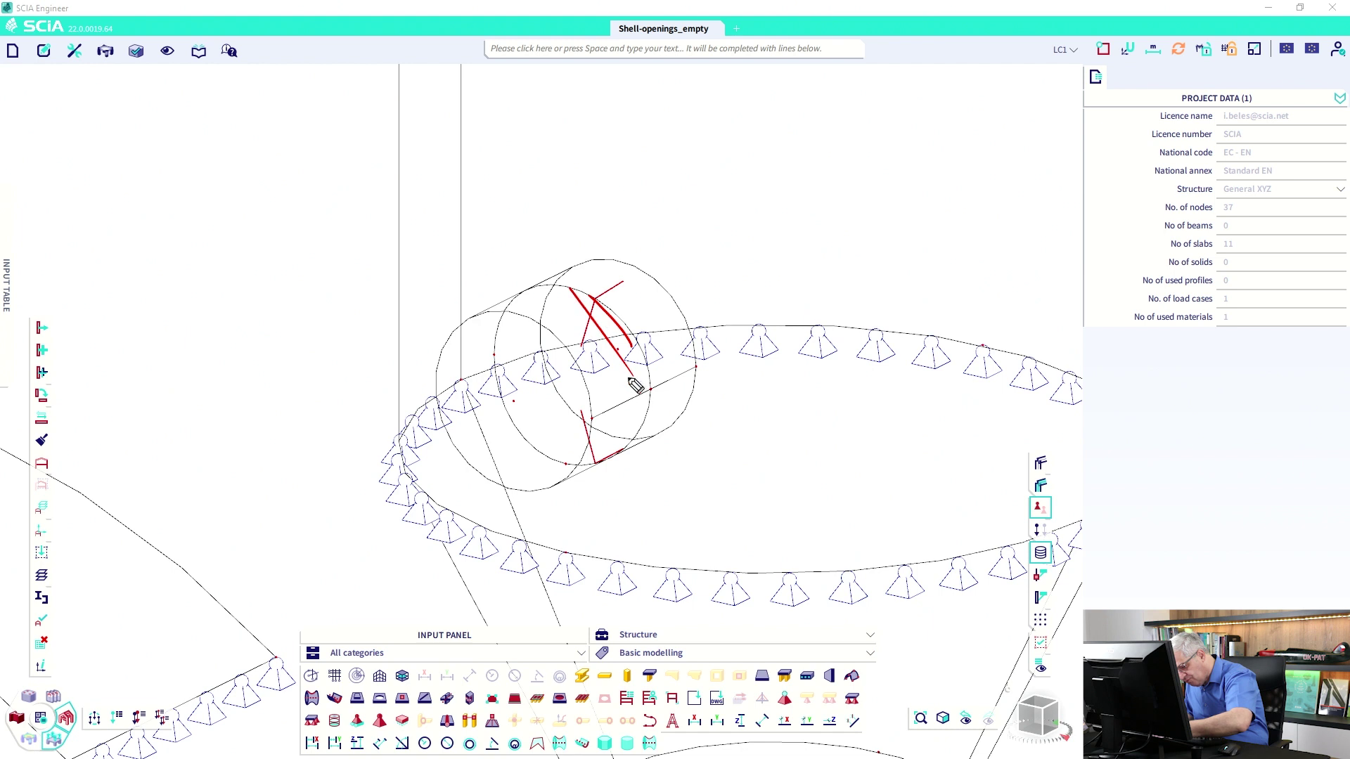
drag(608, 417, 528, 314)
mouse_move(596, 447)
mouse_down()
mouse_move(557, 383)
mouse_move(513, 355)
mouse_up()
click(524, 392)
mouse_move(647, 264)
mouse_down()
mouse_move(640, 278)
mouse_move(585, 269)
mouse_up()
drag(570, 246, 573, 270)
drag(679, 298, 676, 321)
drag(689, 354, 680, 381)
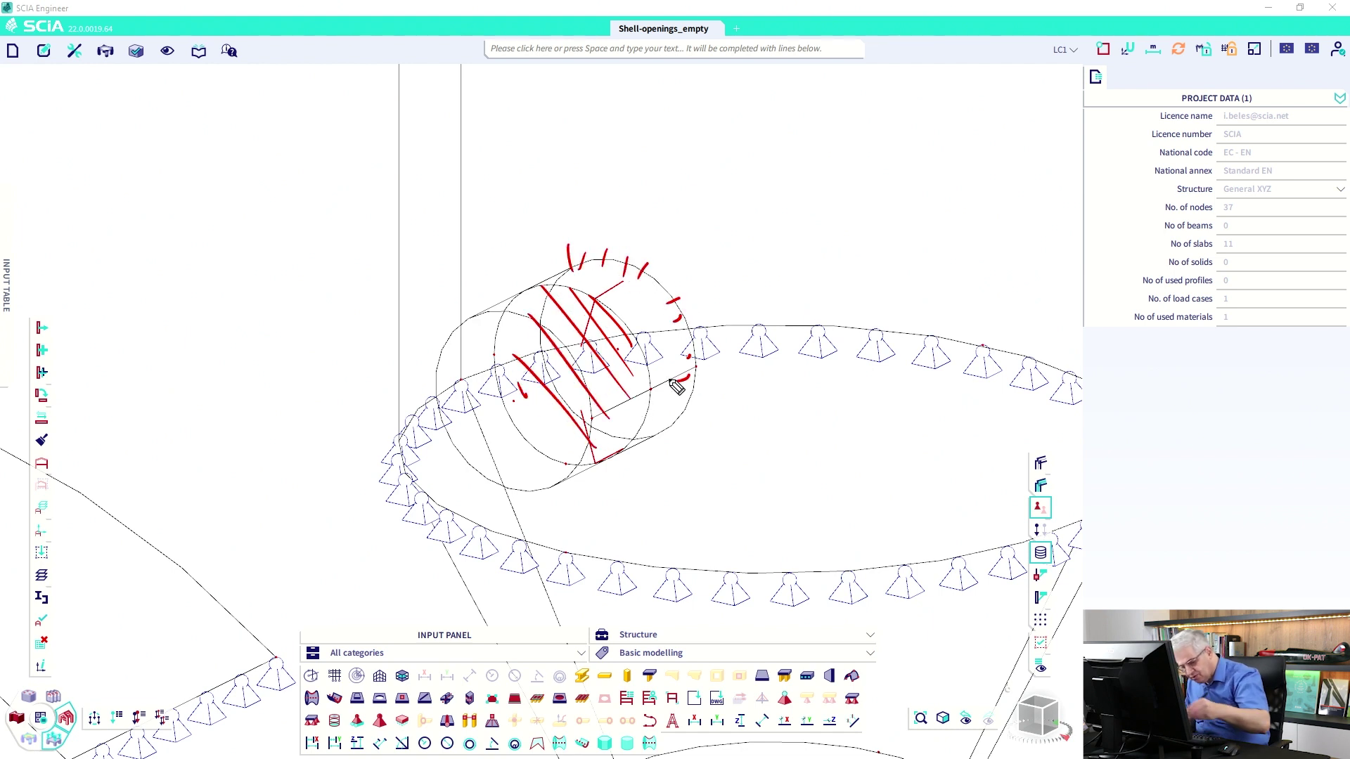
key(Escape)
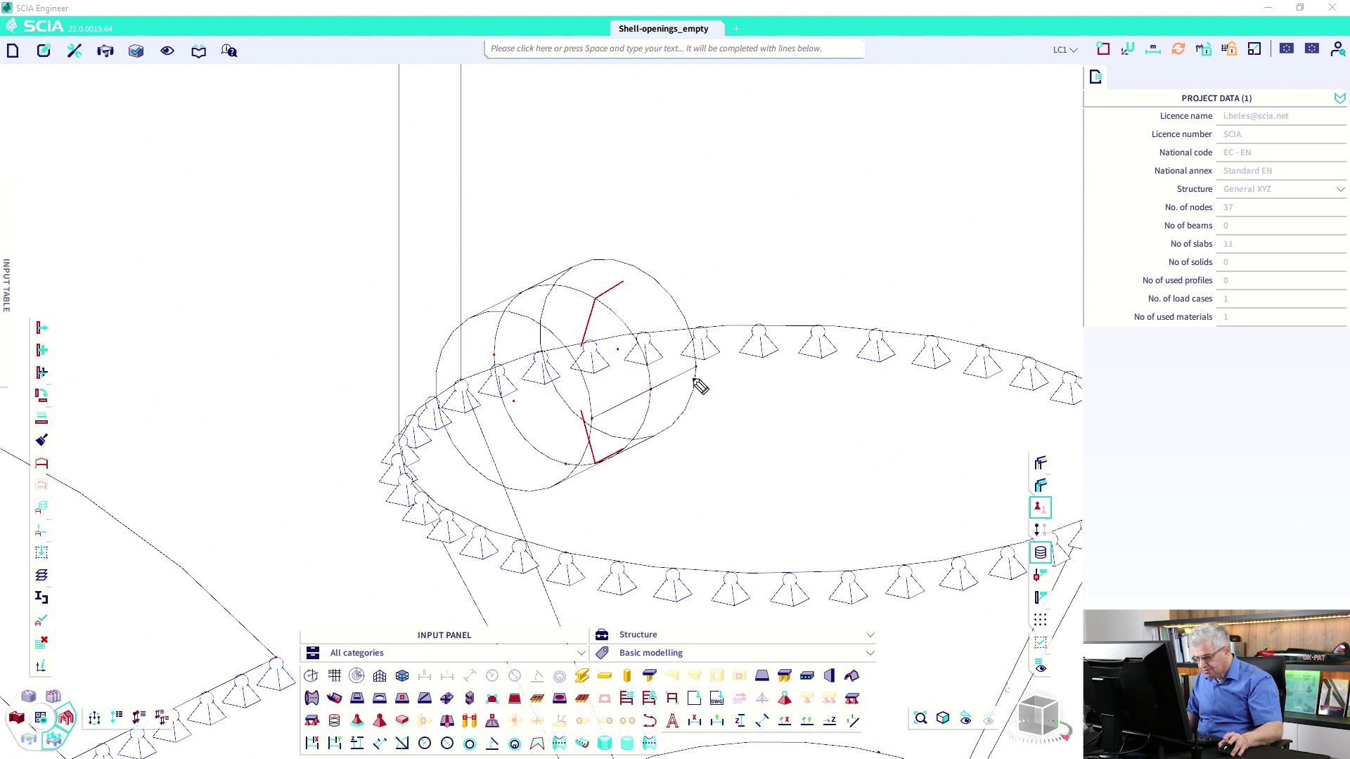
Start a 2D member cut-out on the pipe wall and the silo's cylindrical shell and compute their cut regions.
click(471, 698)
scroll(561, 337, down, 5)
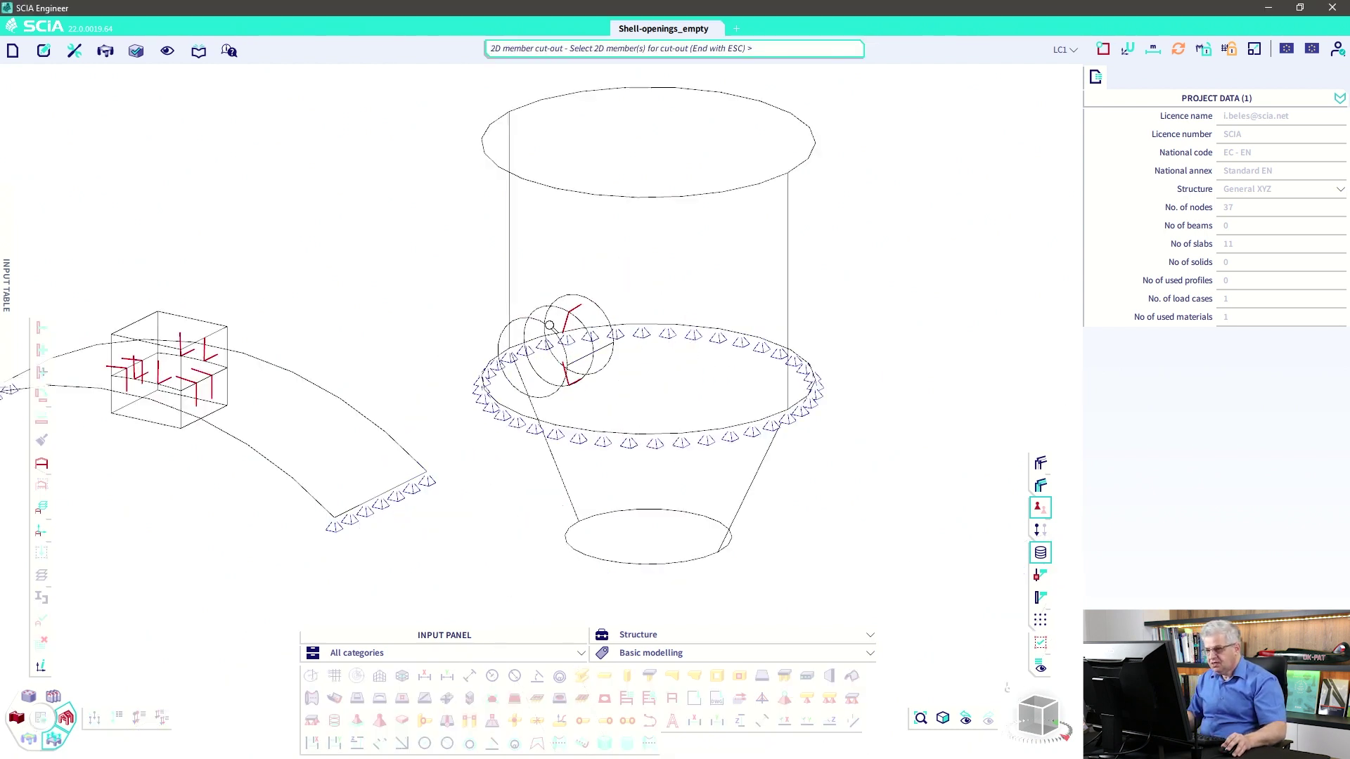
click(580, 322)
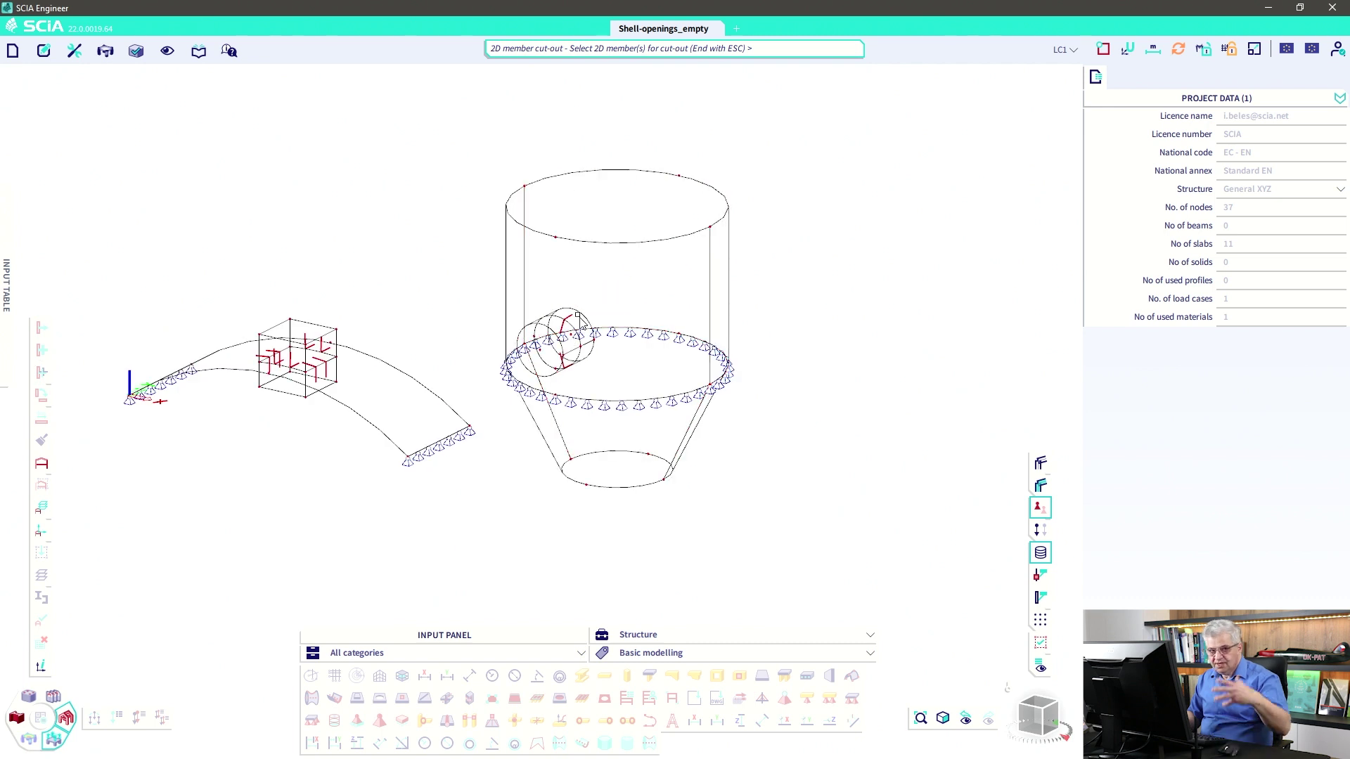
click(580, 322)
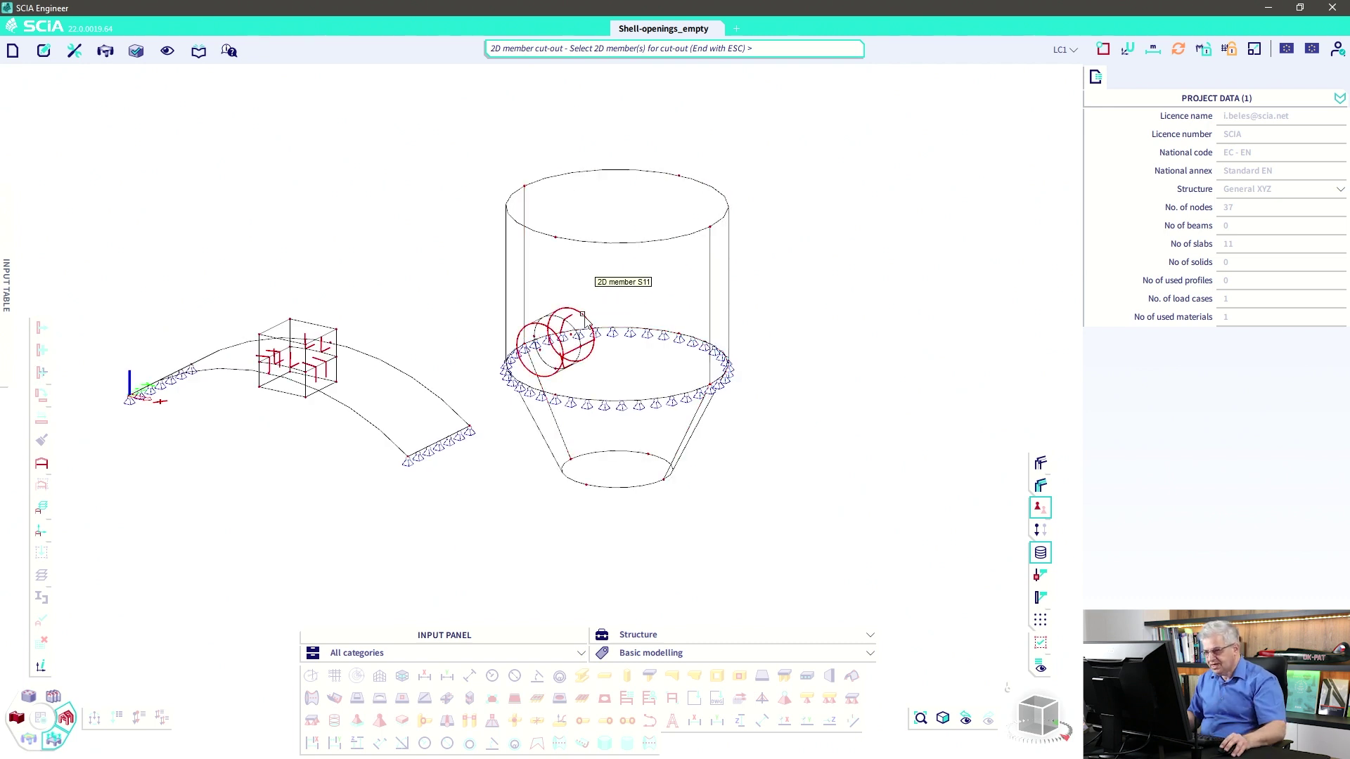
click(613, 248)
right_click(647, 291)
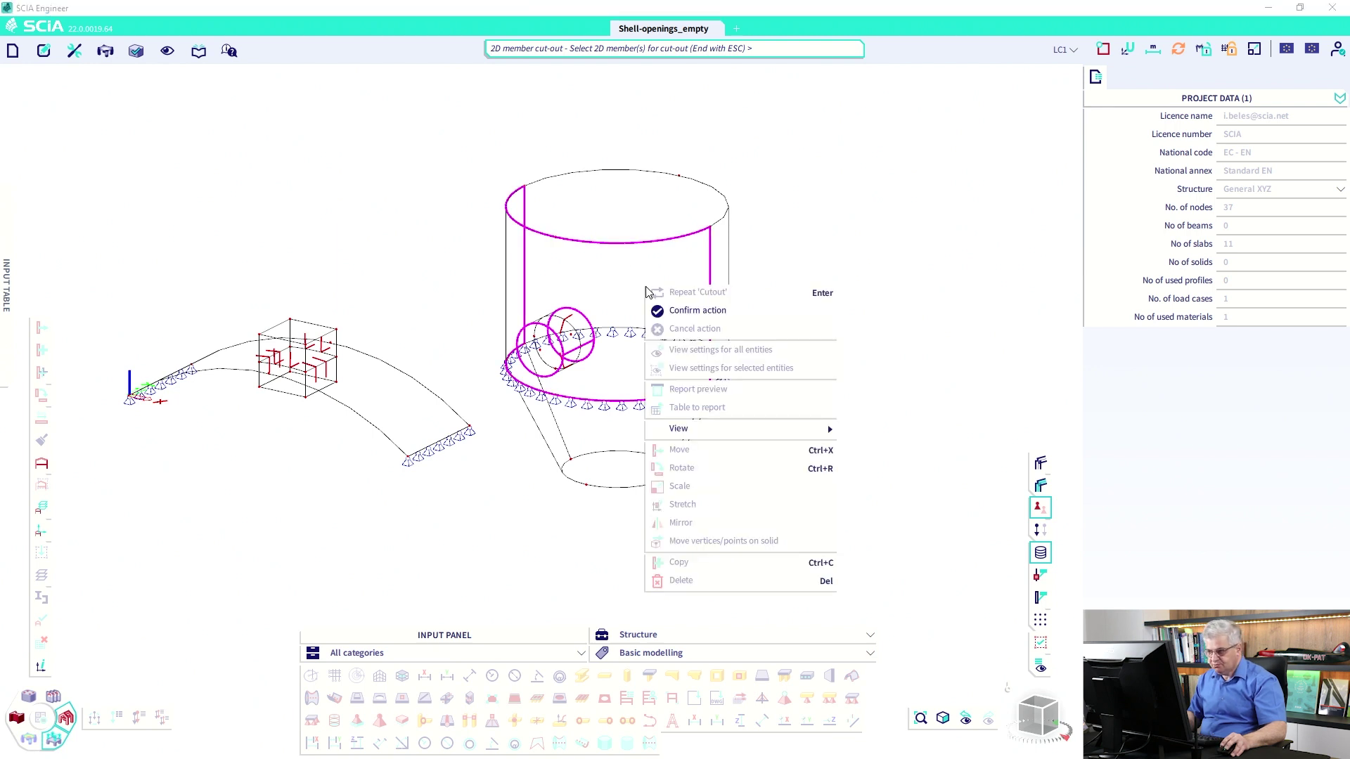
click(661, 310)
key(Escape)
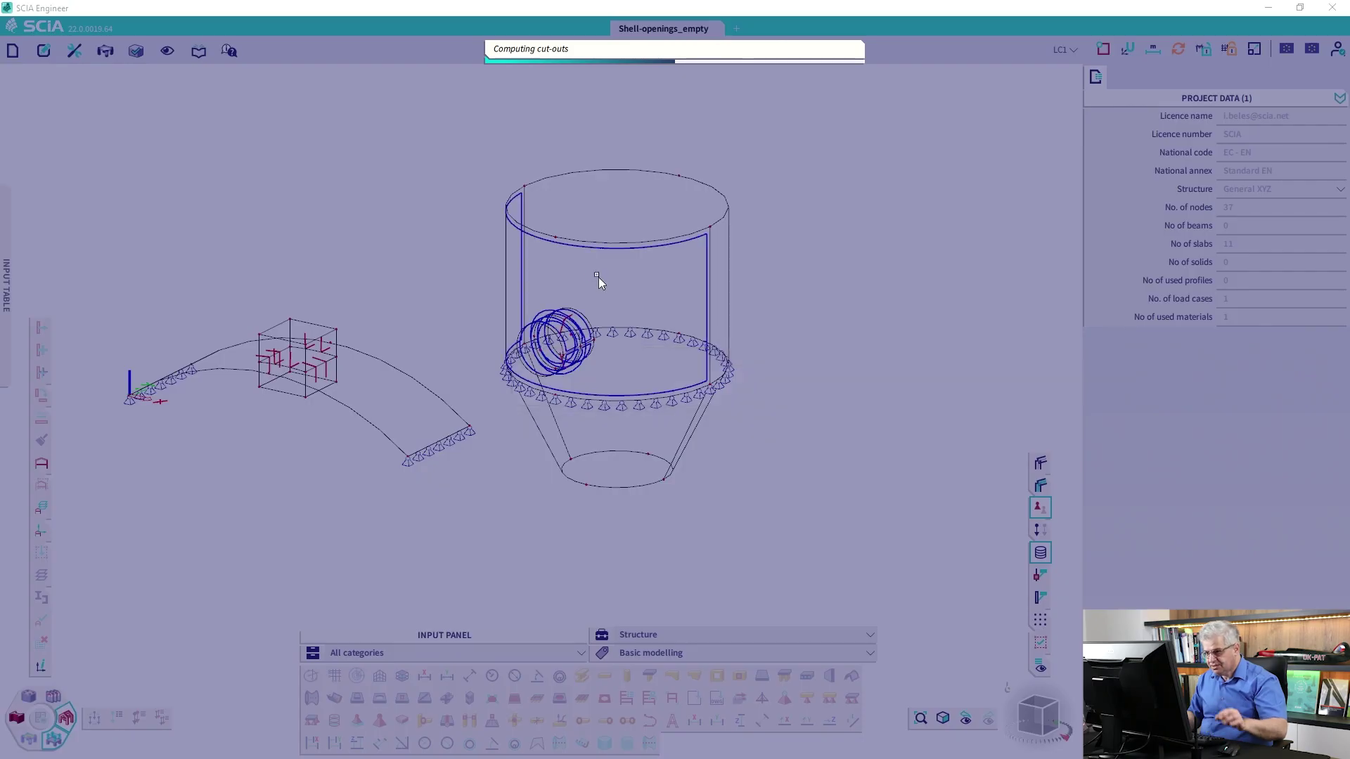
Cut away the pipe end inside the silo and the shell region enclosed by the pipe, and display the model with rendered surfaces.
scroll(589, 340, up, 5)
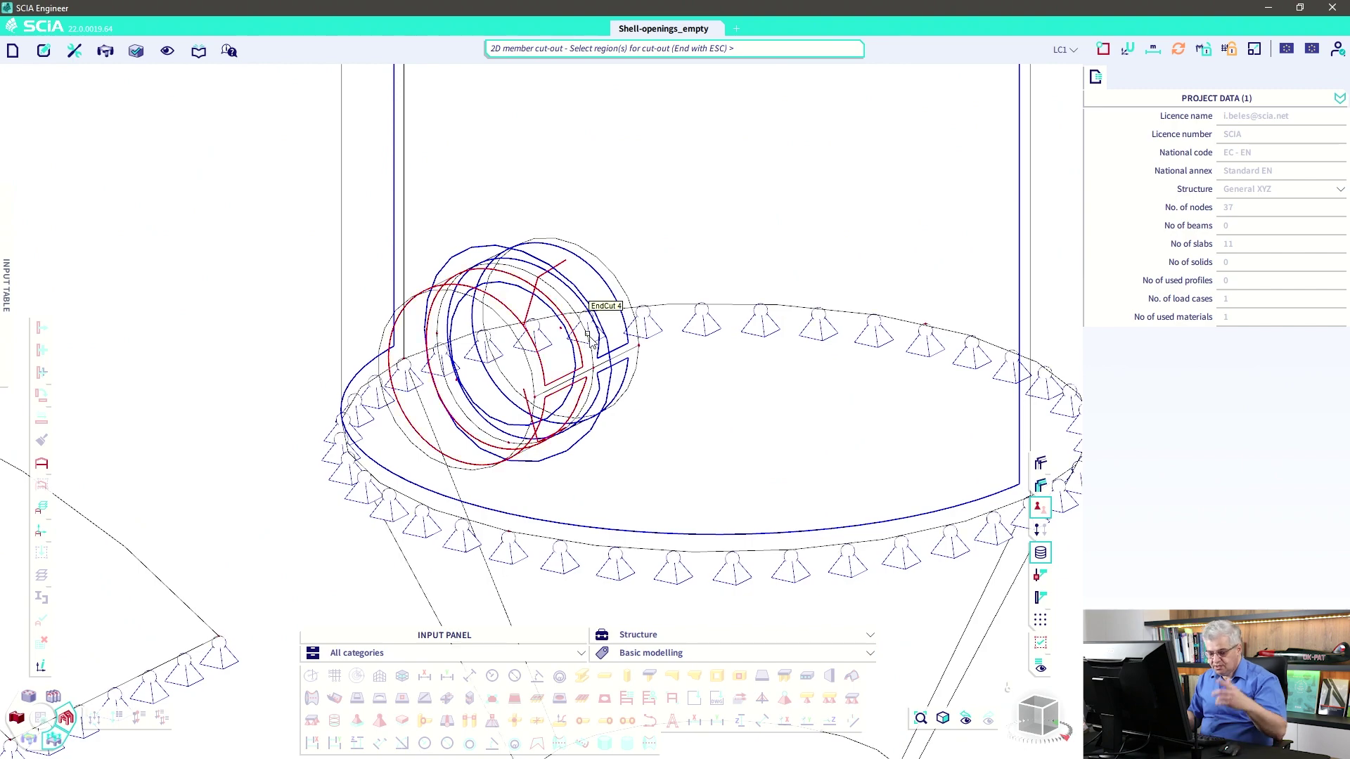
click(607, 284)
ctrl+right_drag(606, 283, 653, 317)
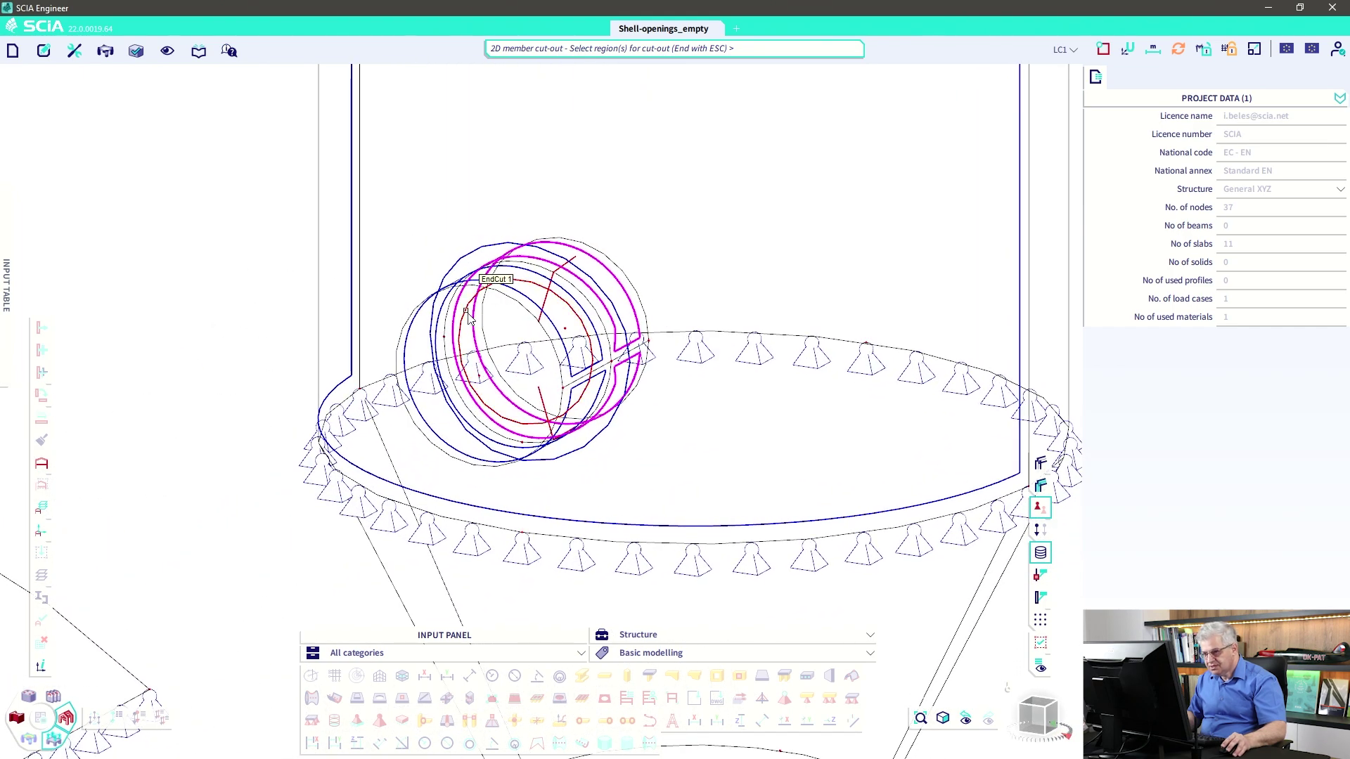
right_click(523, 331)
click(526, 349)
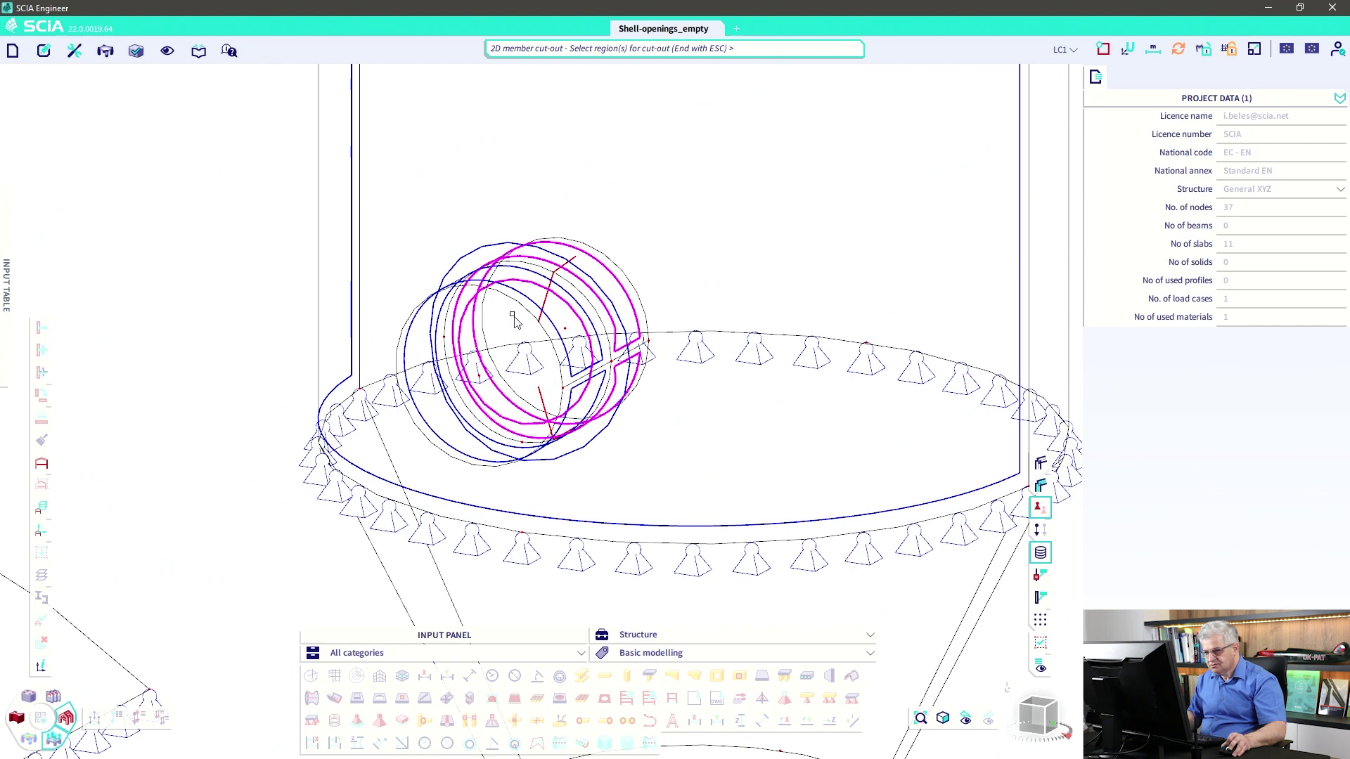
scroll(513, 322, down, 5)
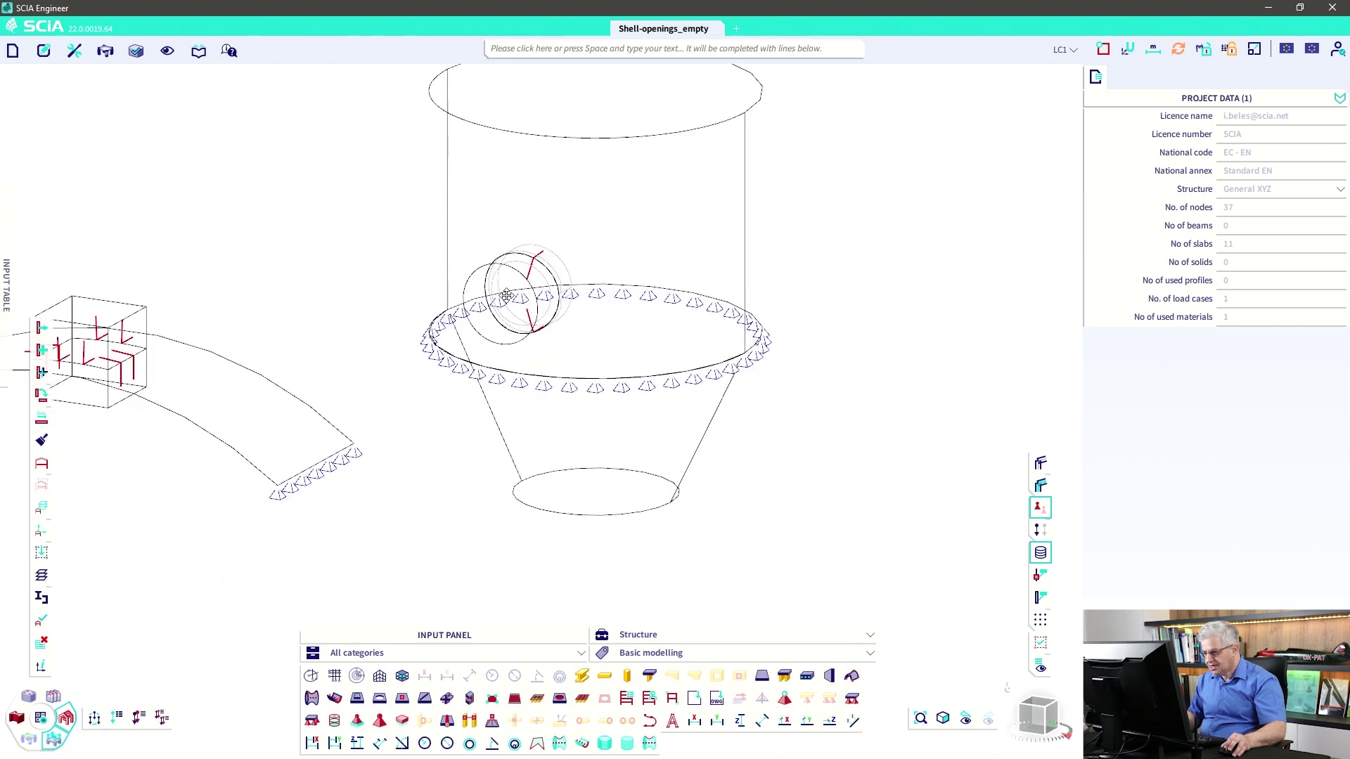
click(1040, 485)
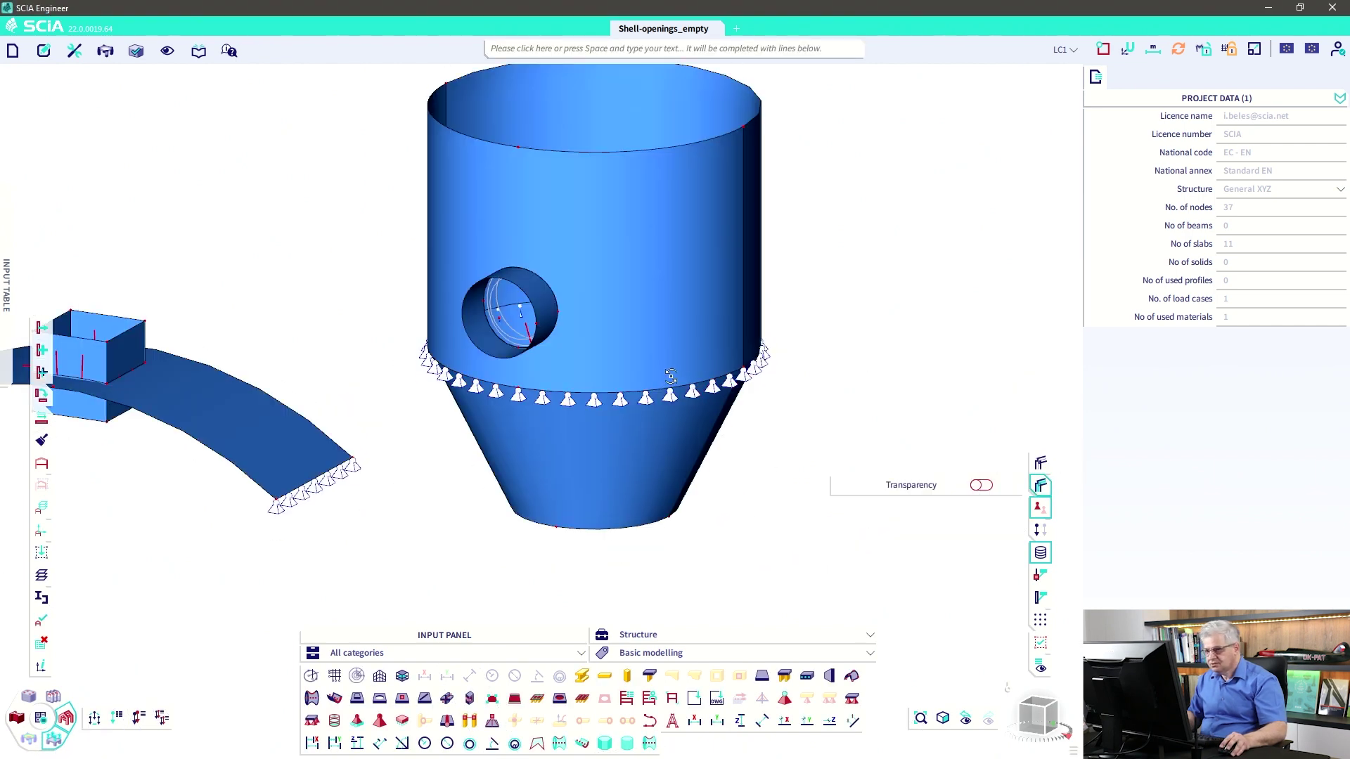
mouse_move(668, 407)
ctrl+right_down()
mouse_move(684, 353)
mouse_move(563, 431)
mouse_move(556, 356)
mouse_move(497, 339)
mouse_move(452, 353)
mouse_move(466, 372)
mouse_move(563, 367)
mouse_move(497, 377)
mouse_move(393, 344)
ctrl+right_up()
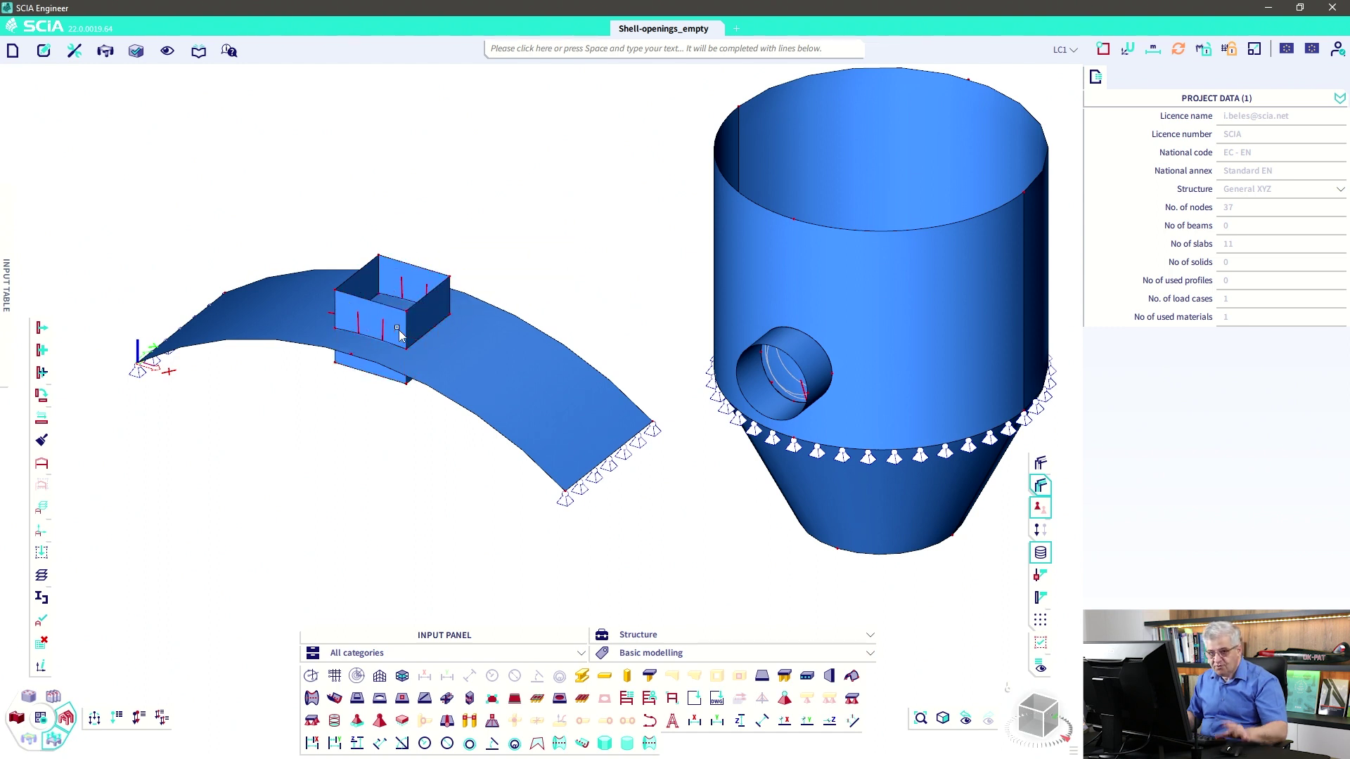
Start a 2D member cut-out on the vault shell and the box walls and compute their cut regions.
click(470, 698)
drag(443, 424, 316, 238)
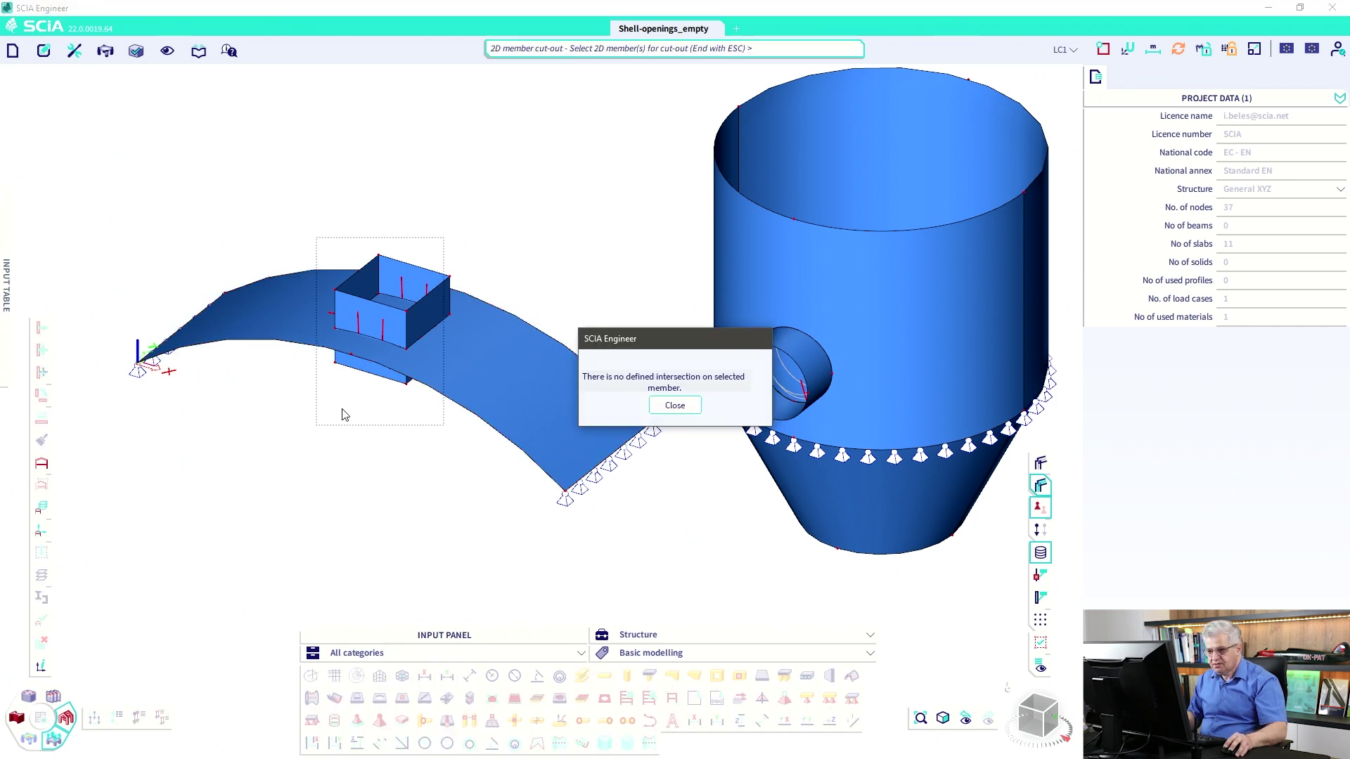
click(674, 406)
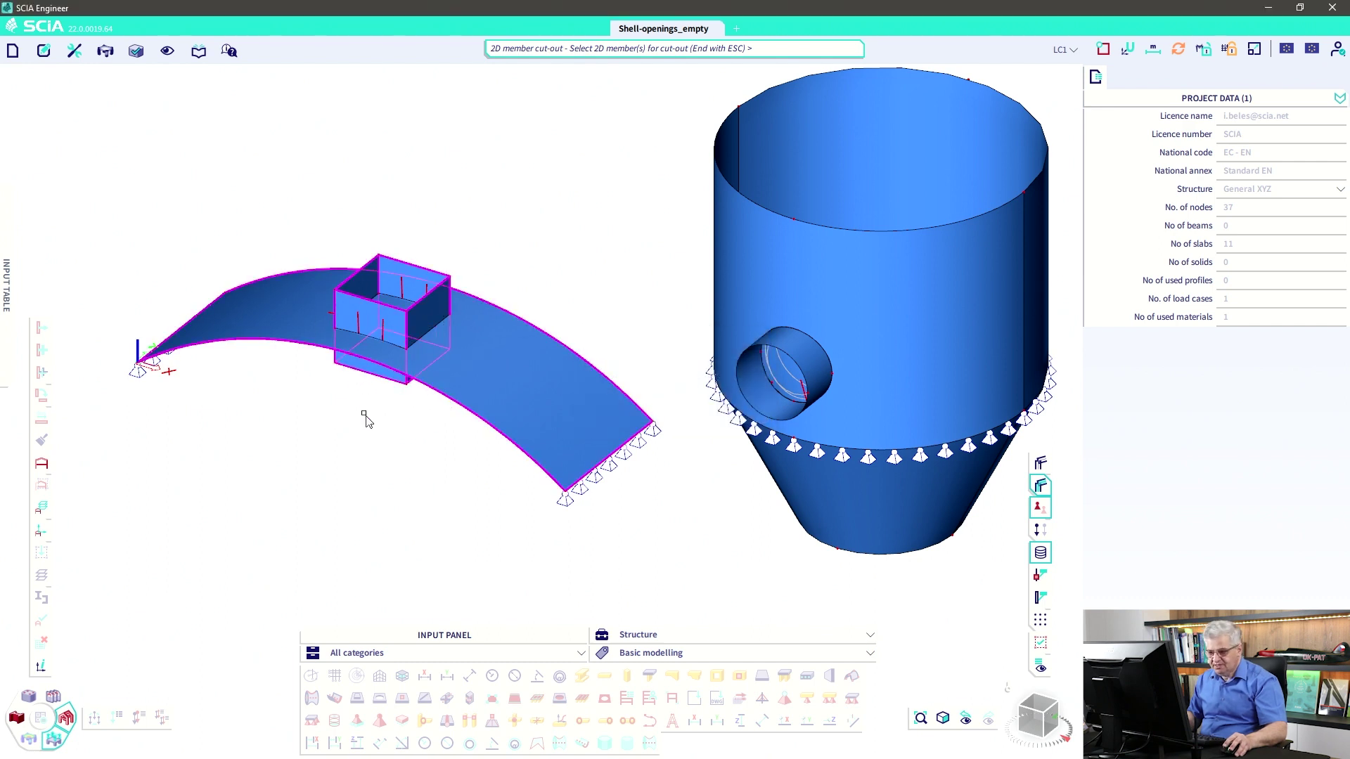
key(Escape)
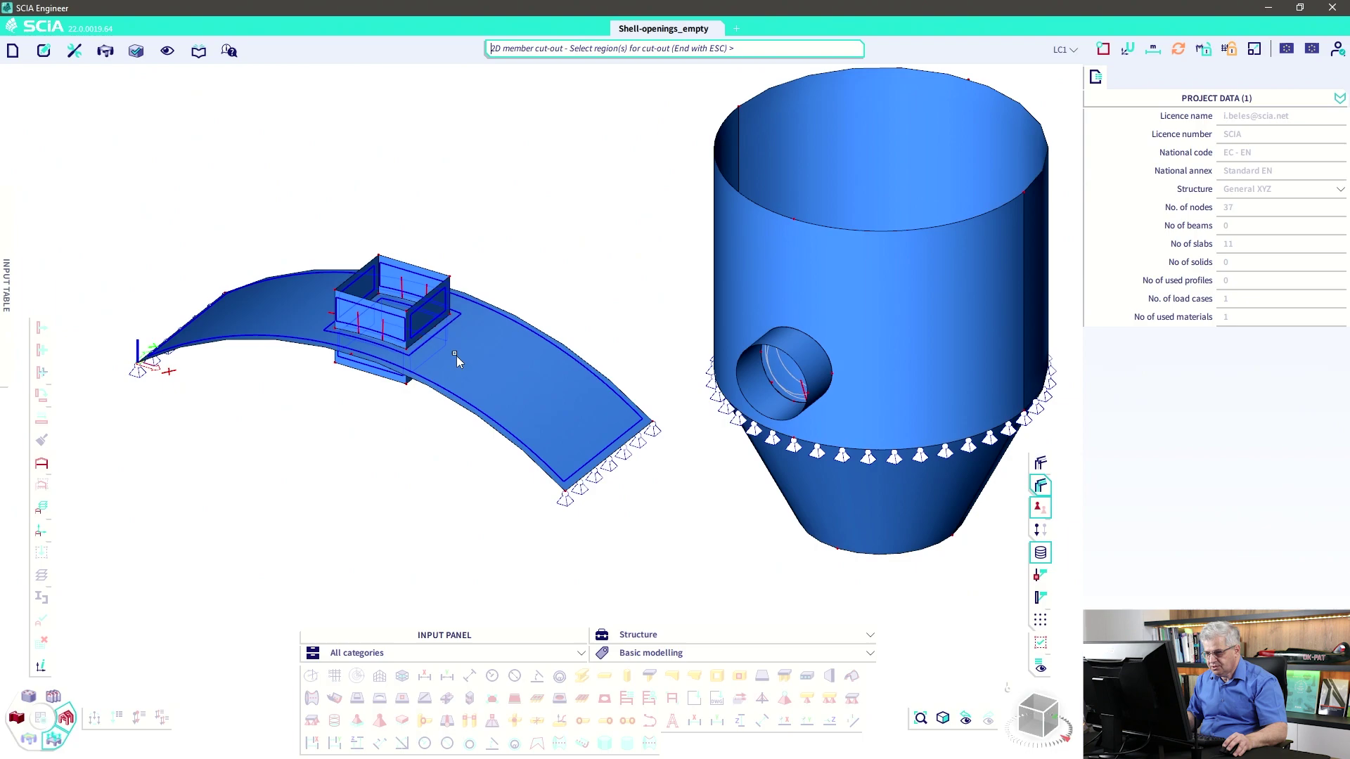
Cut away the vault region enclosed by the box and all box wall regions above and below the vault.
ctrl+right_drag(424, 347, 378, 307)
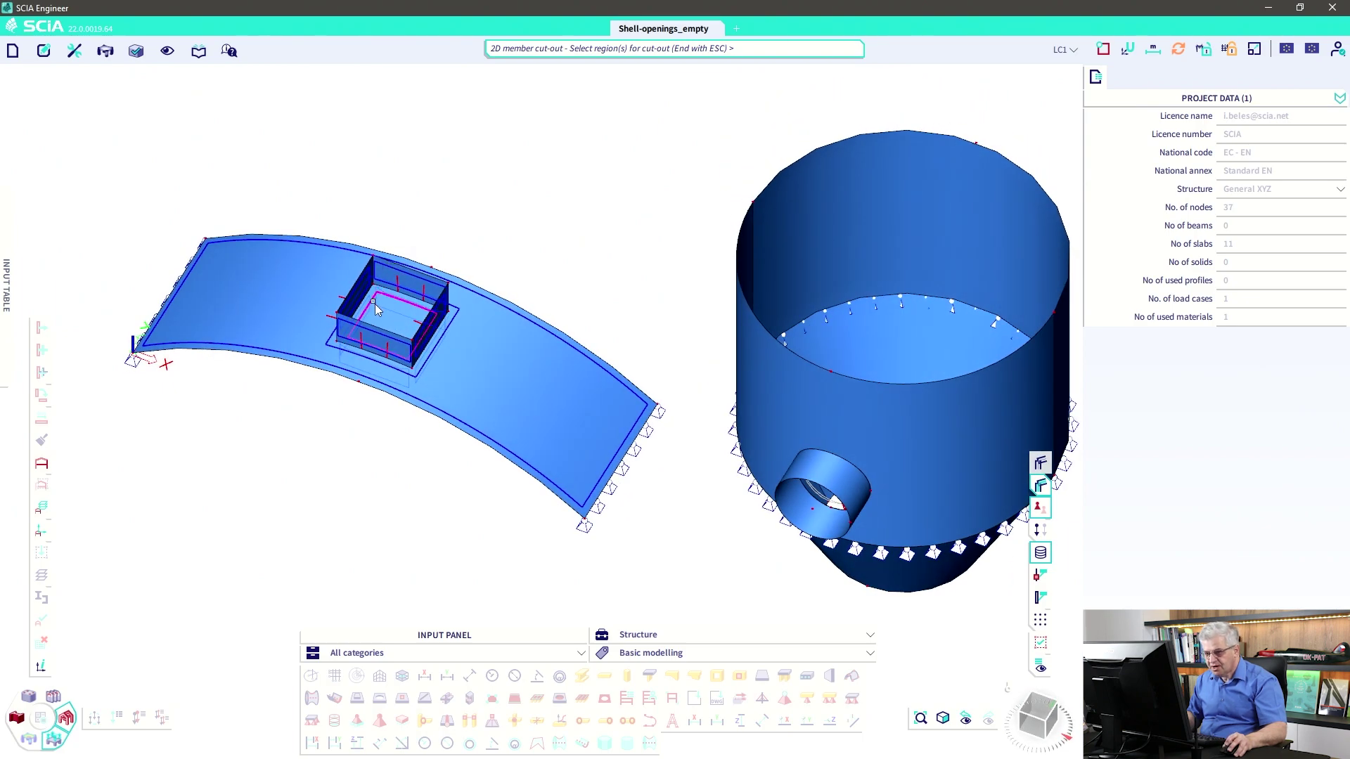
scroll(344, 344, up, 2)
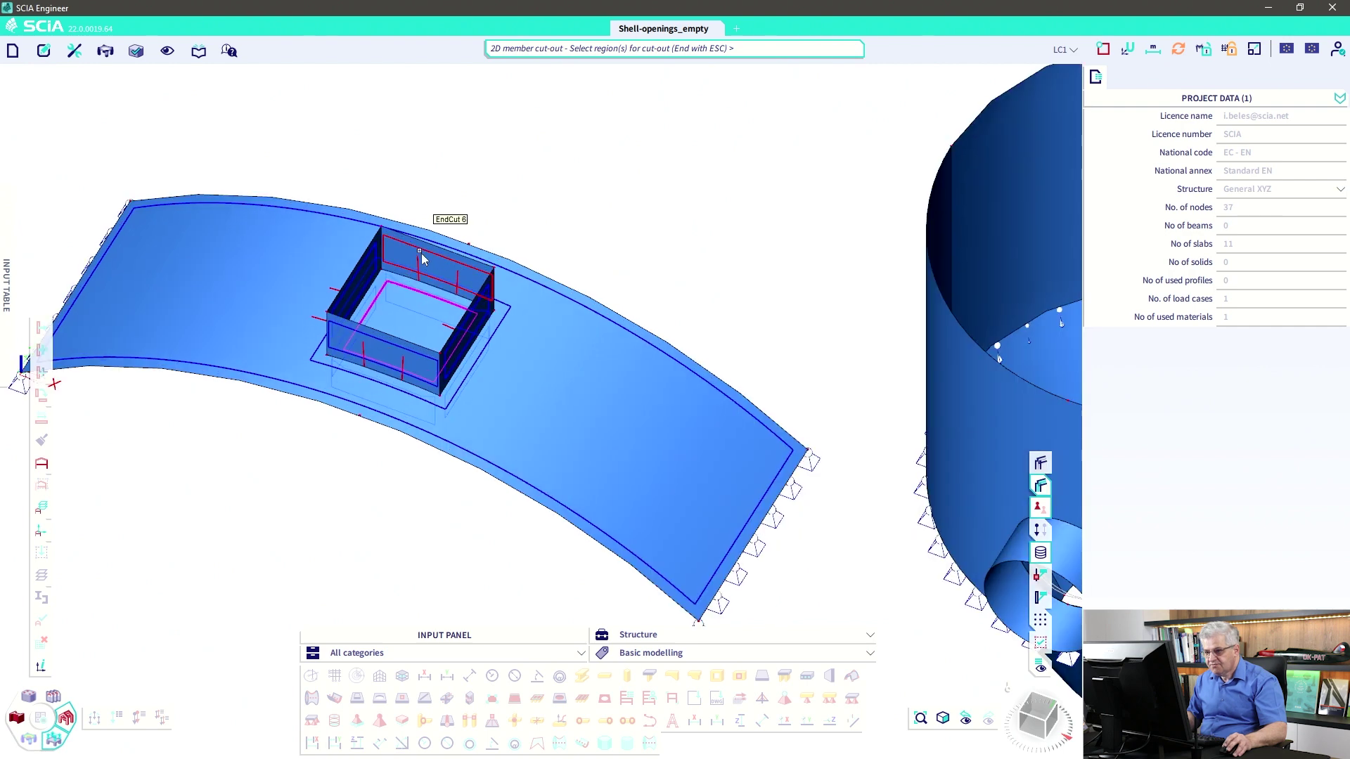
click(374, 266)
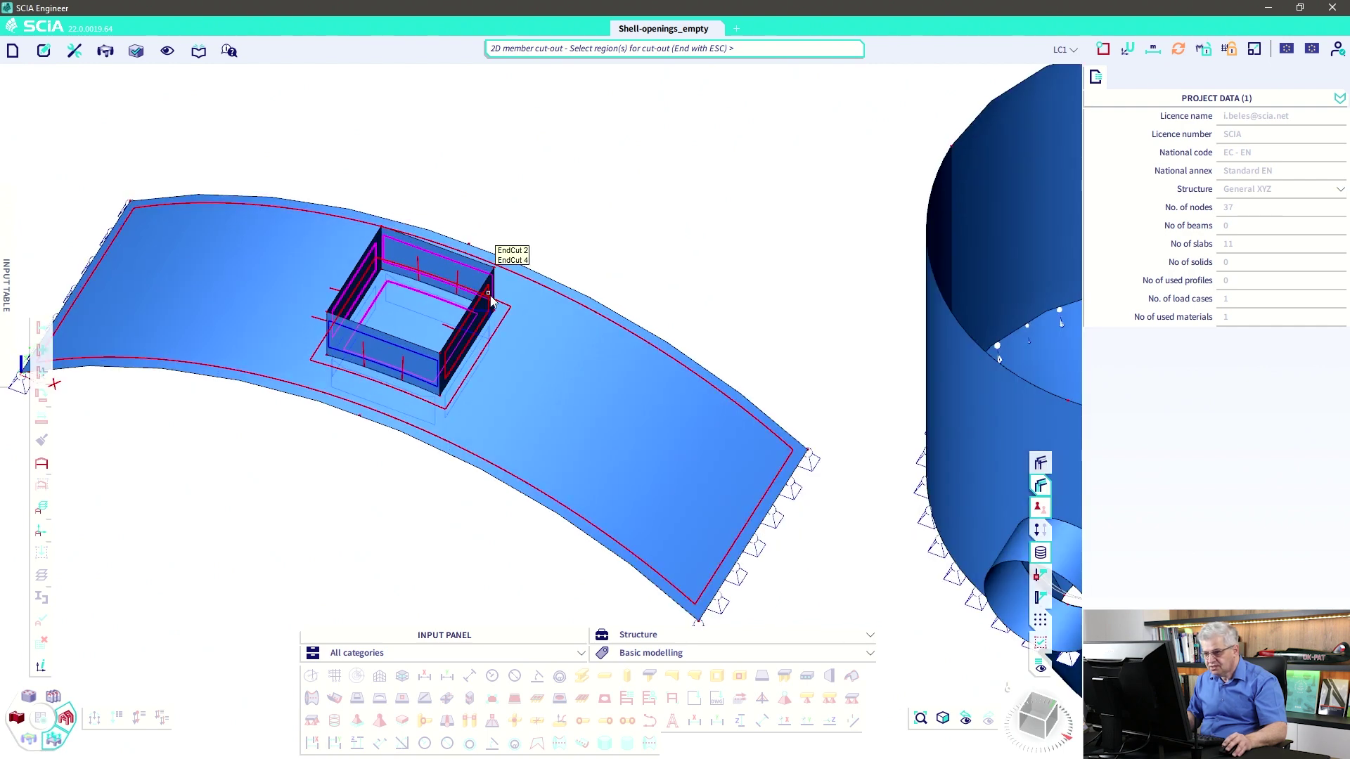
click(478, 318)
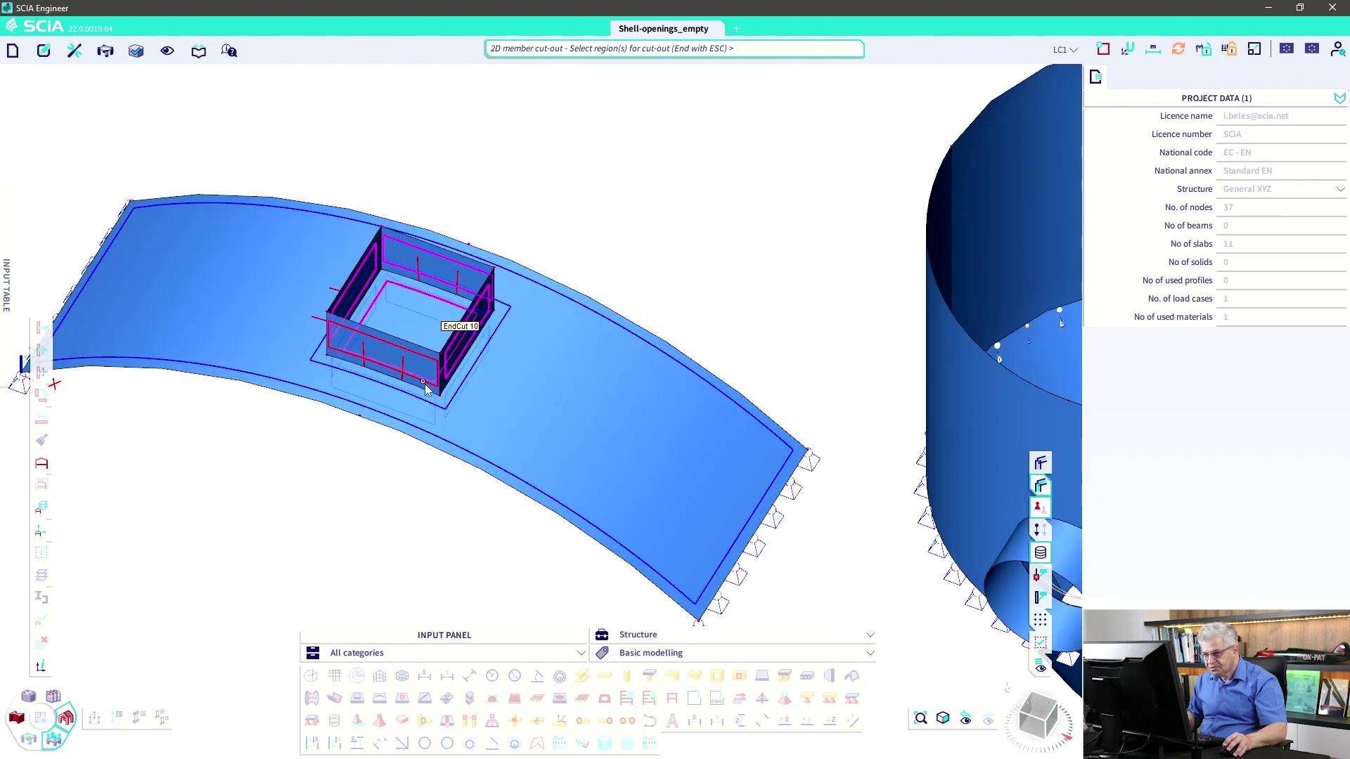
ctrl+right_drag(479, 317, 404, 341)
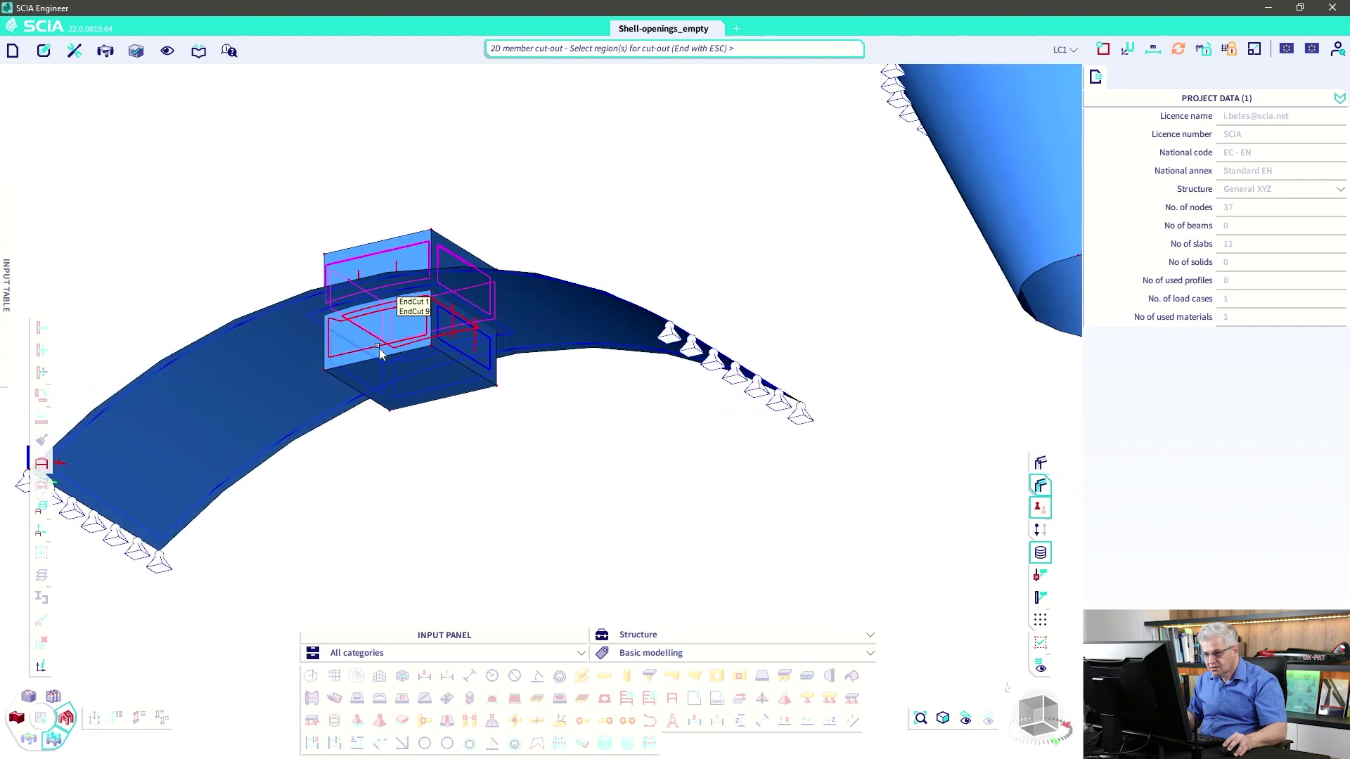
click(367, 390)
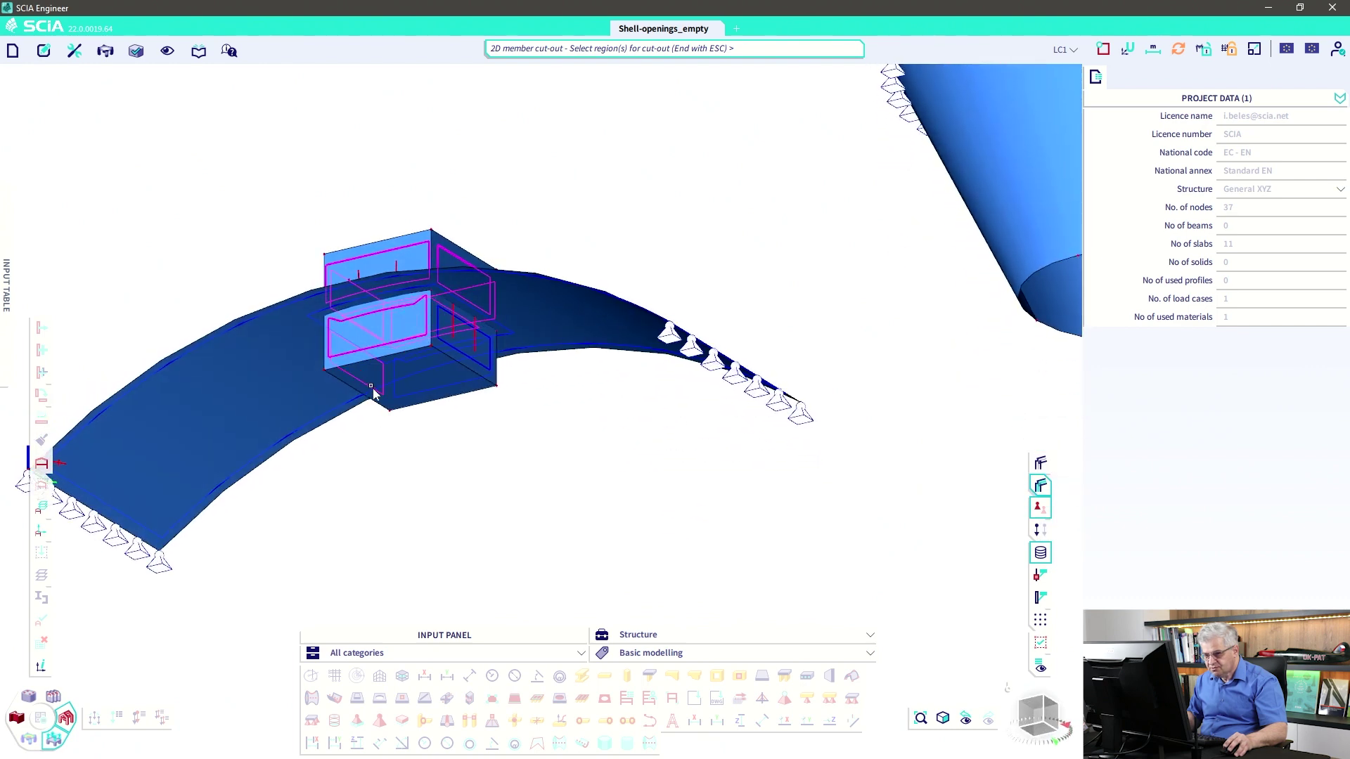
click(425, 392)
click(483, 372)
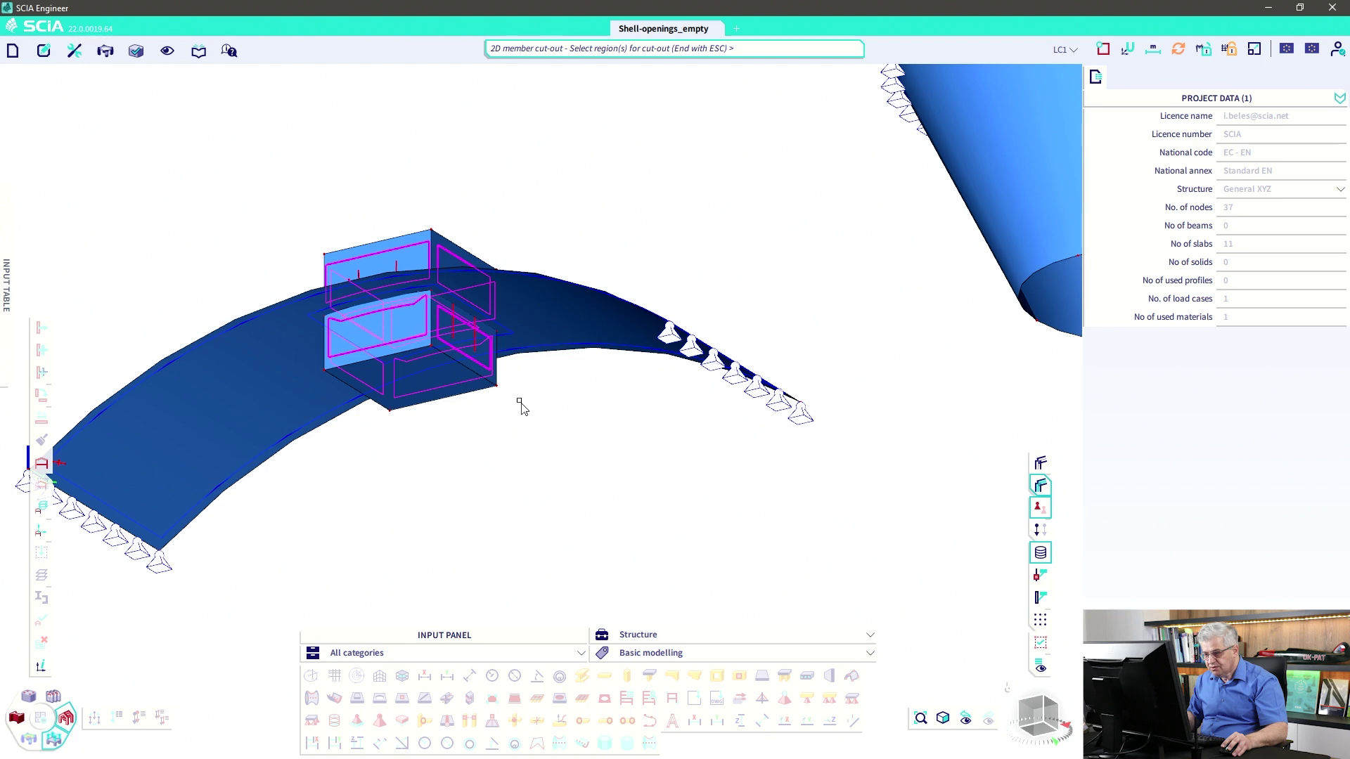
key(Escape)
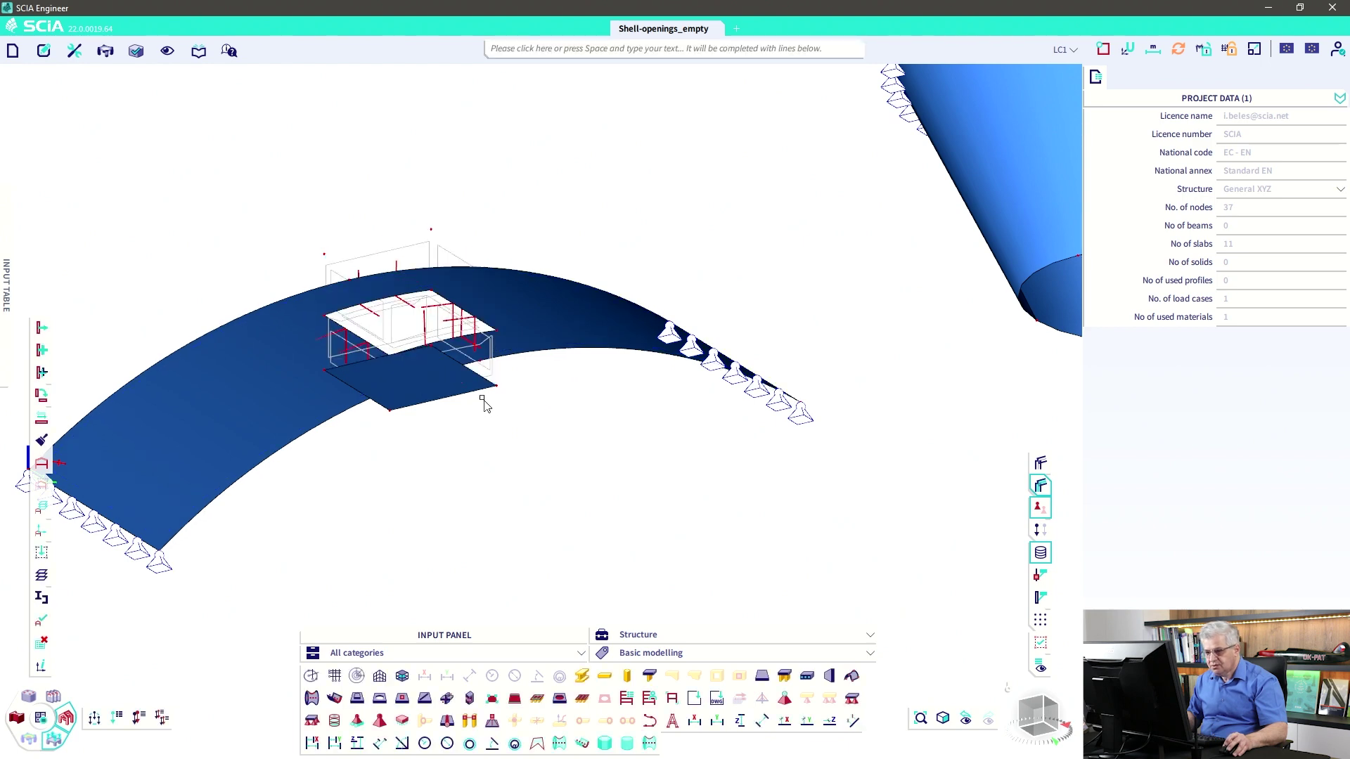
Delete the horizontal plate left below the vault opening.
click(484, 404)
click(510, 428)
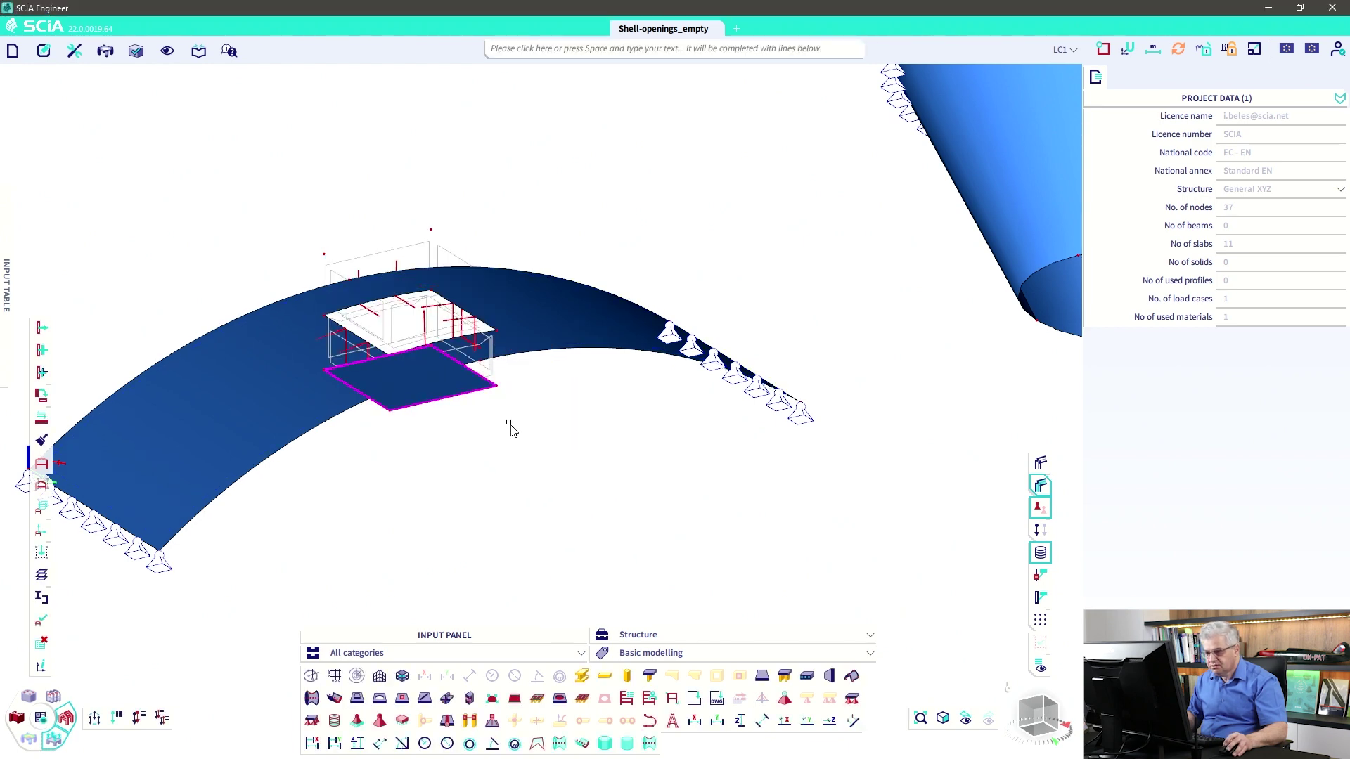
key(Delete)
click(685, 437)
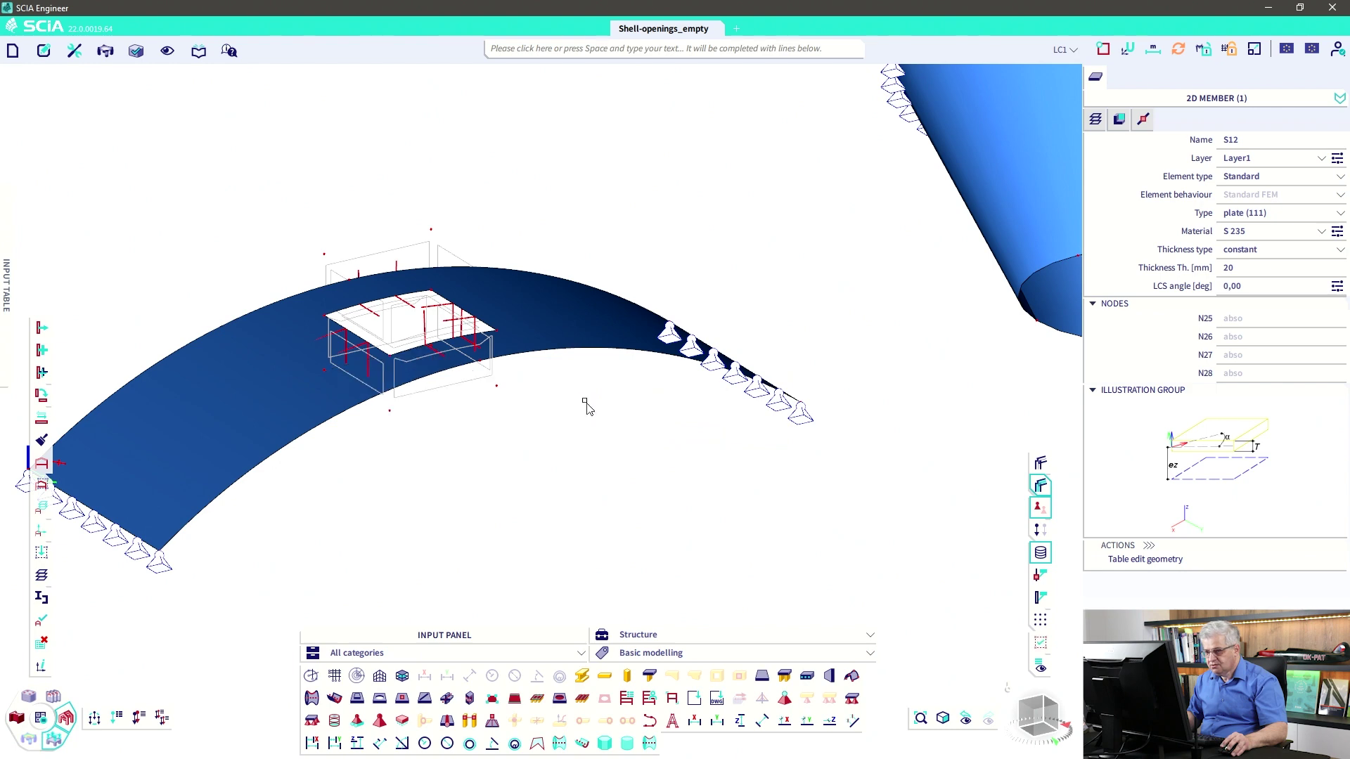
middle_drag(588, 407, 443, 443)
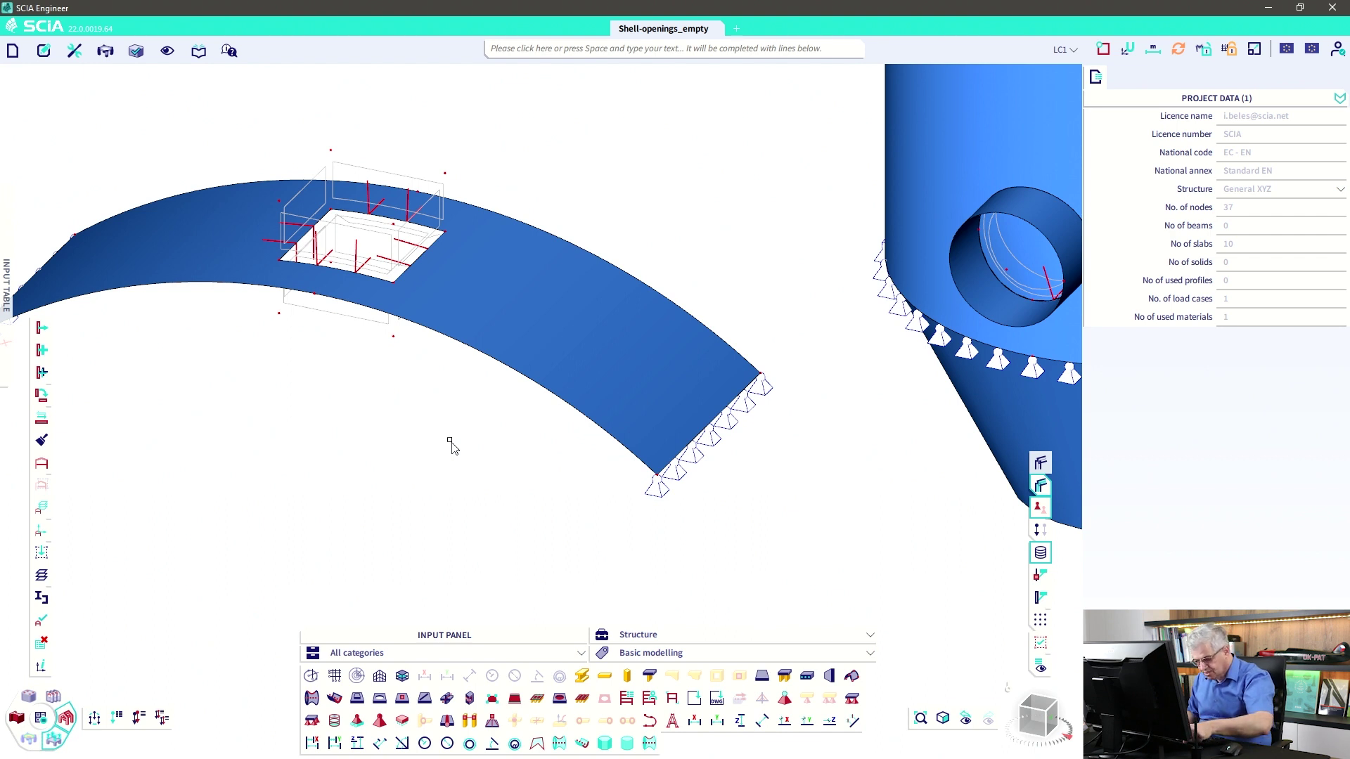
scroll(450, 447, down, 3)
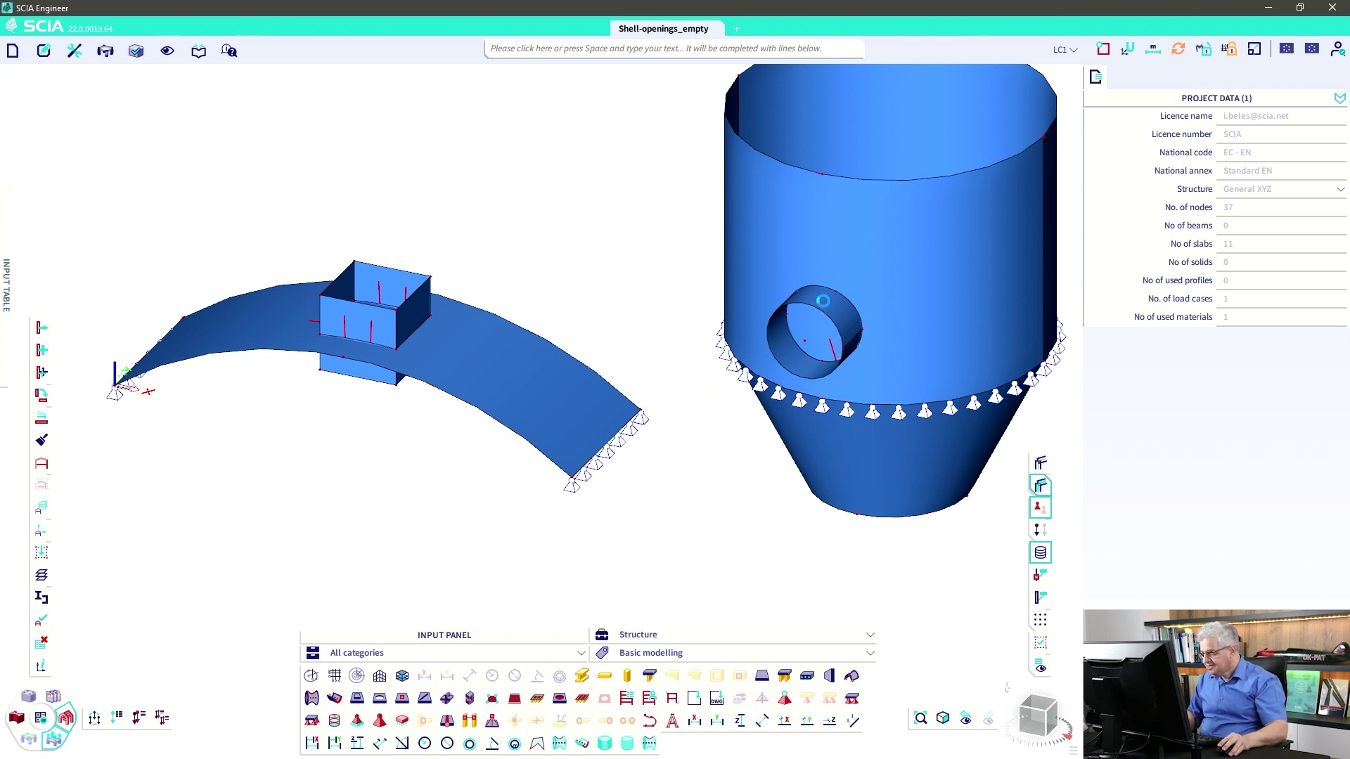
Display the model in wireframe and try to disconnect the selected vault and box members.
key(ctrl+w)
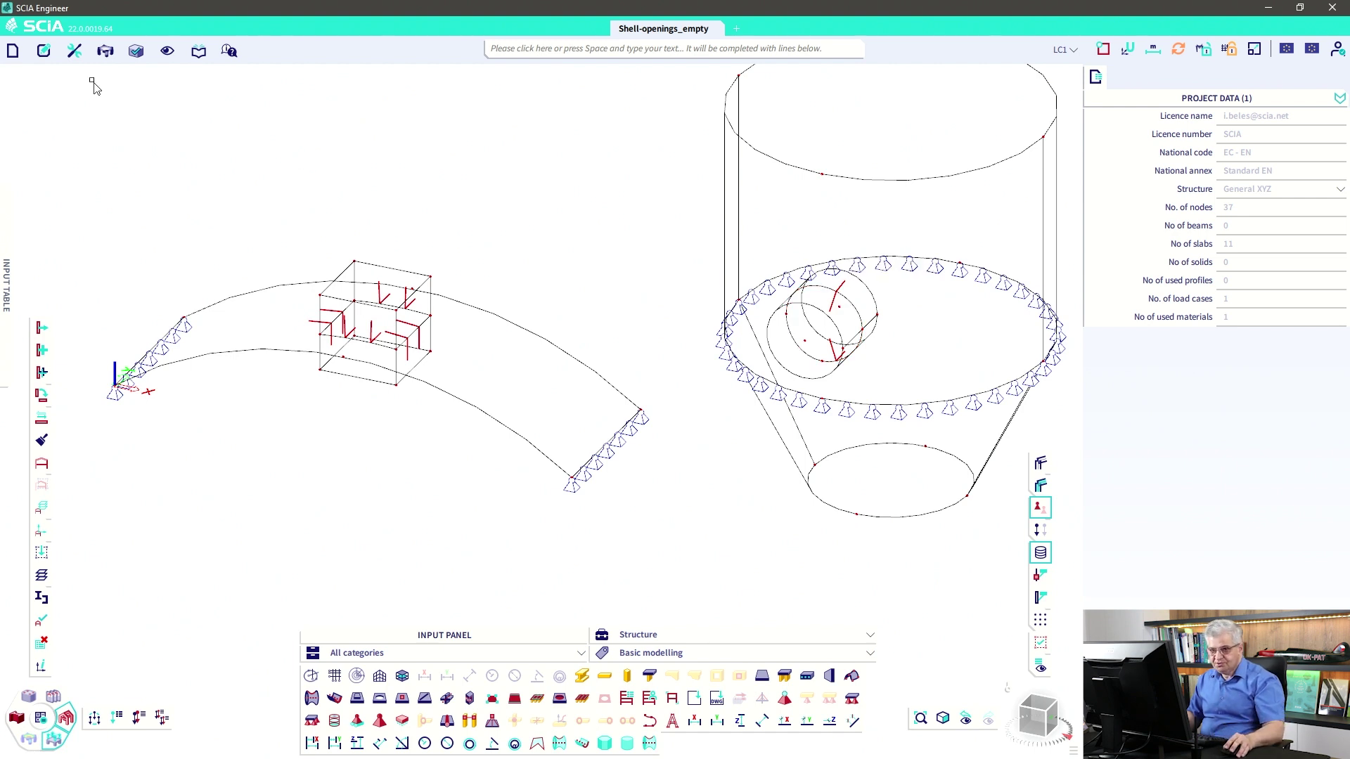
drag(436, 453, 293, 253)
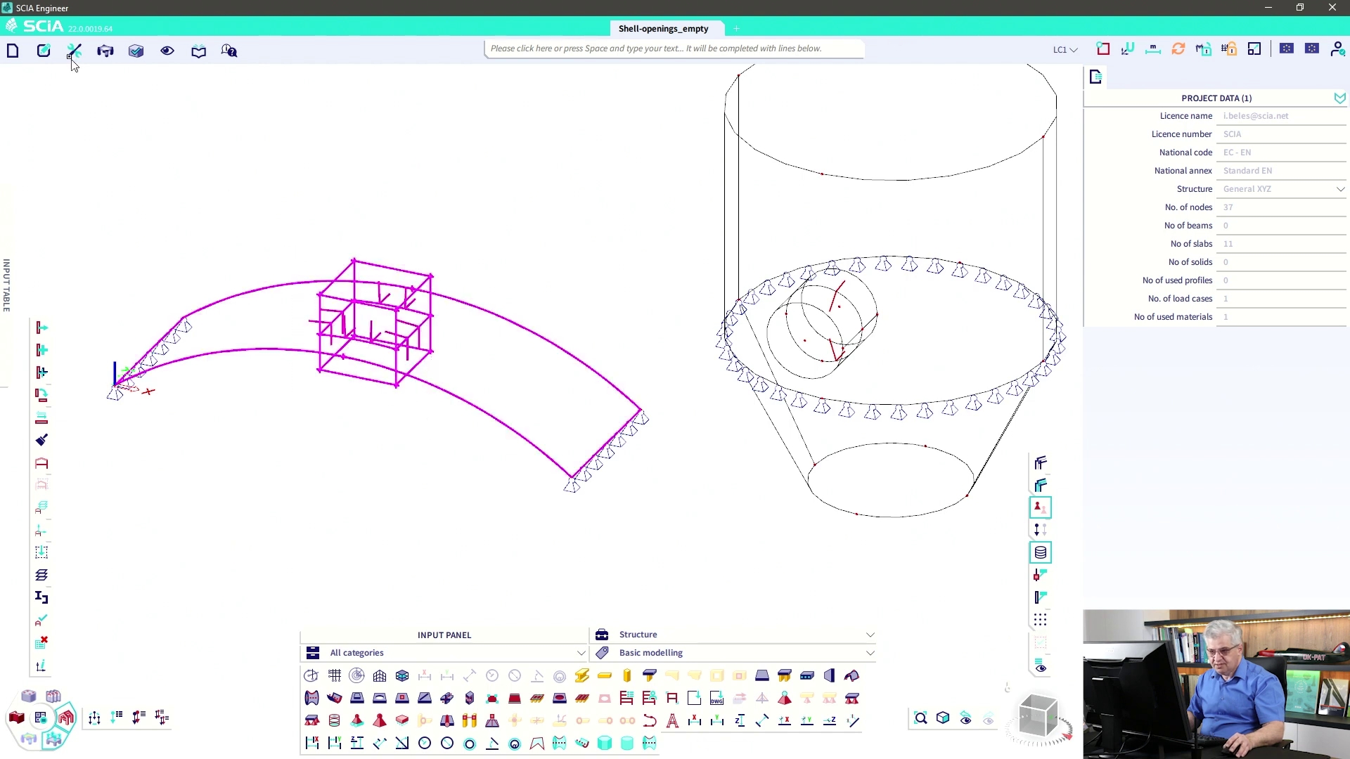
click(43, 50)
mouse_move(69, 135)
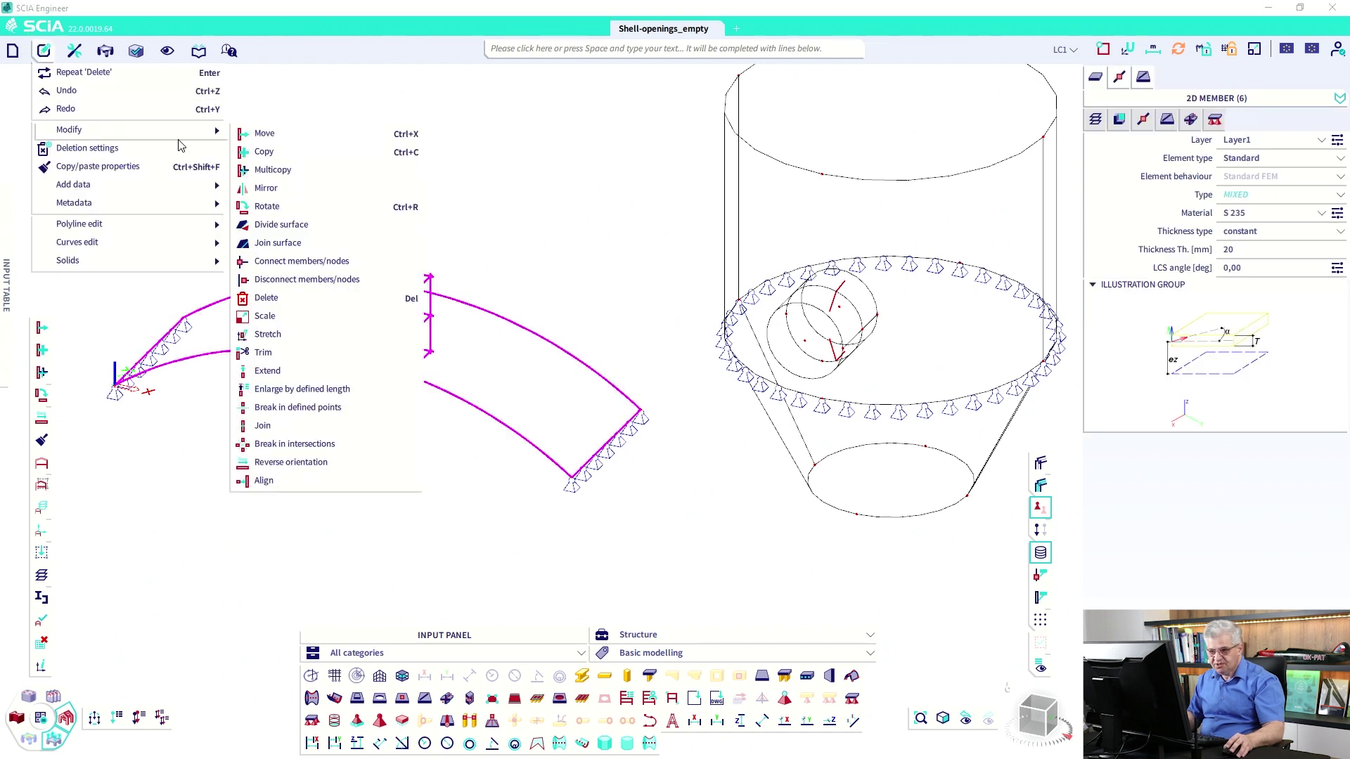
click(302, 279)
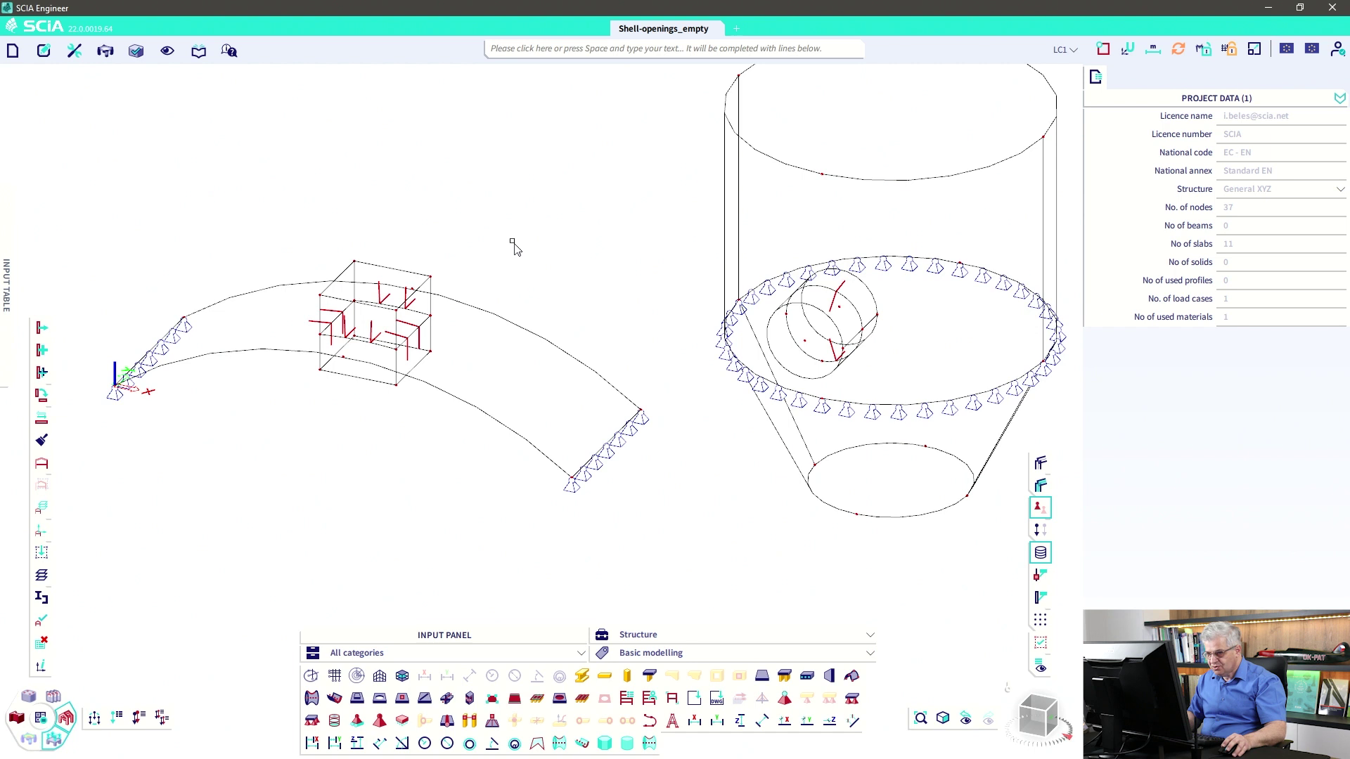
Inspect an internal edge between the vault and the box, and select all internal edges with the command sel ES*.
click(413, 332)
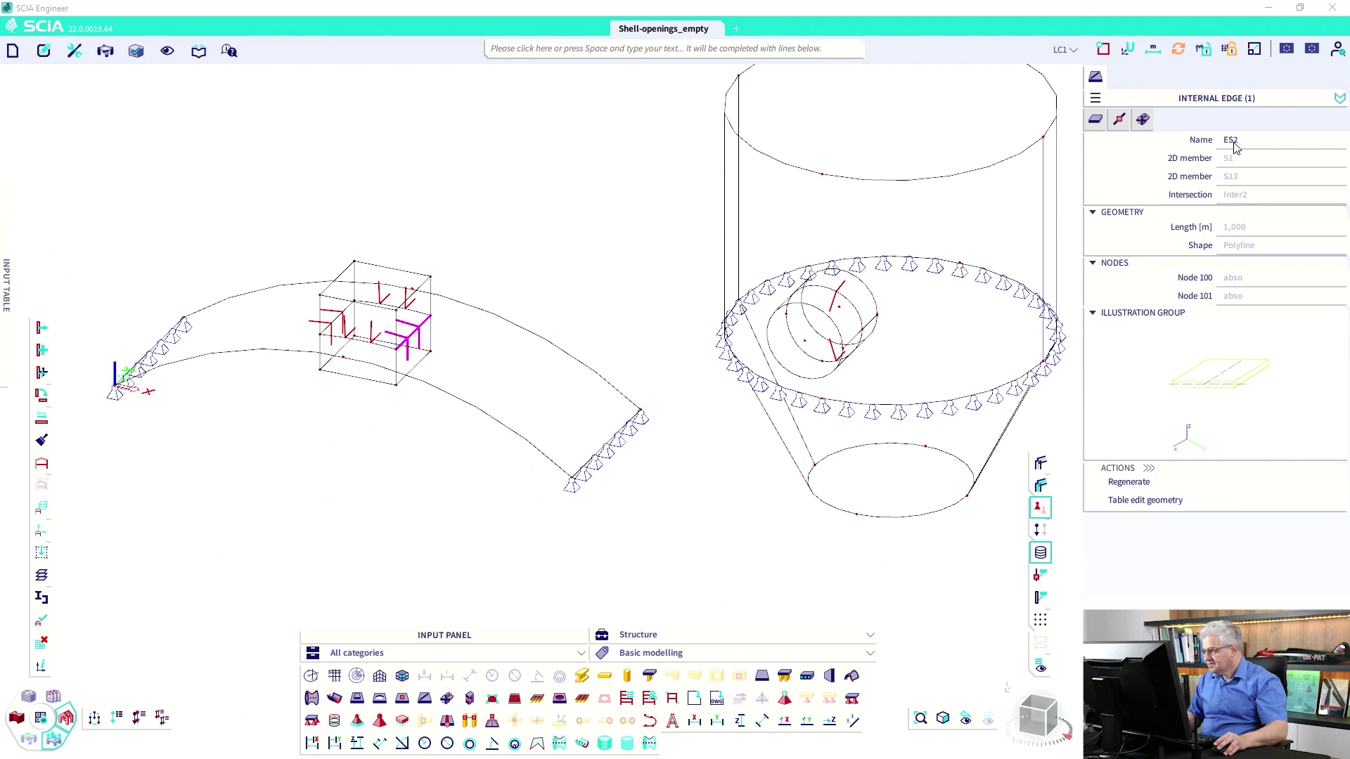
click(503, 175)
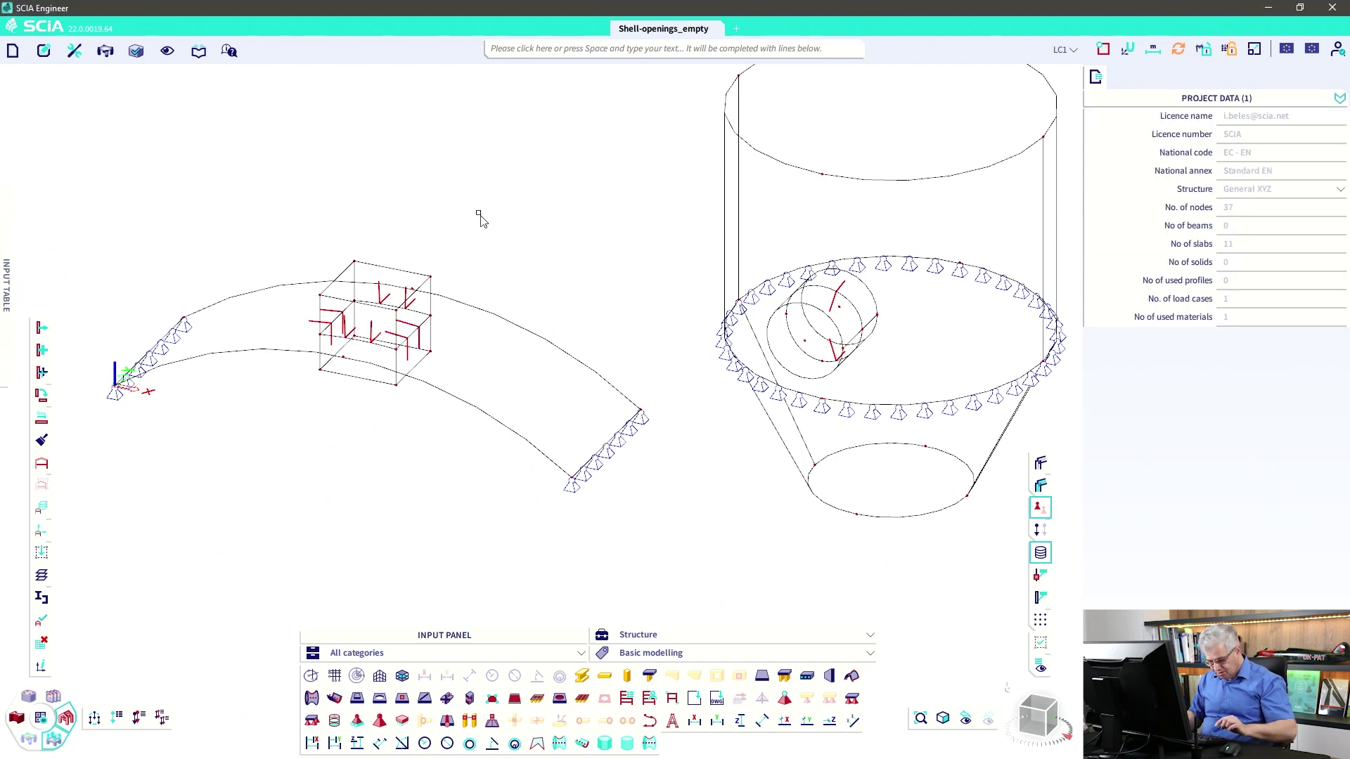
click(828, 56)
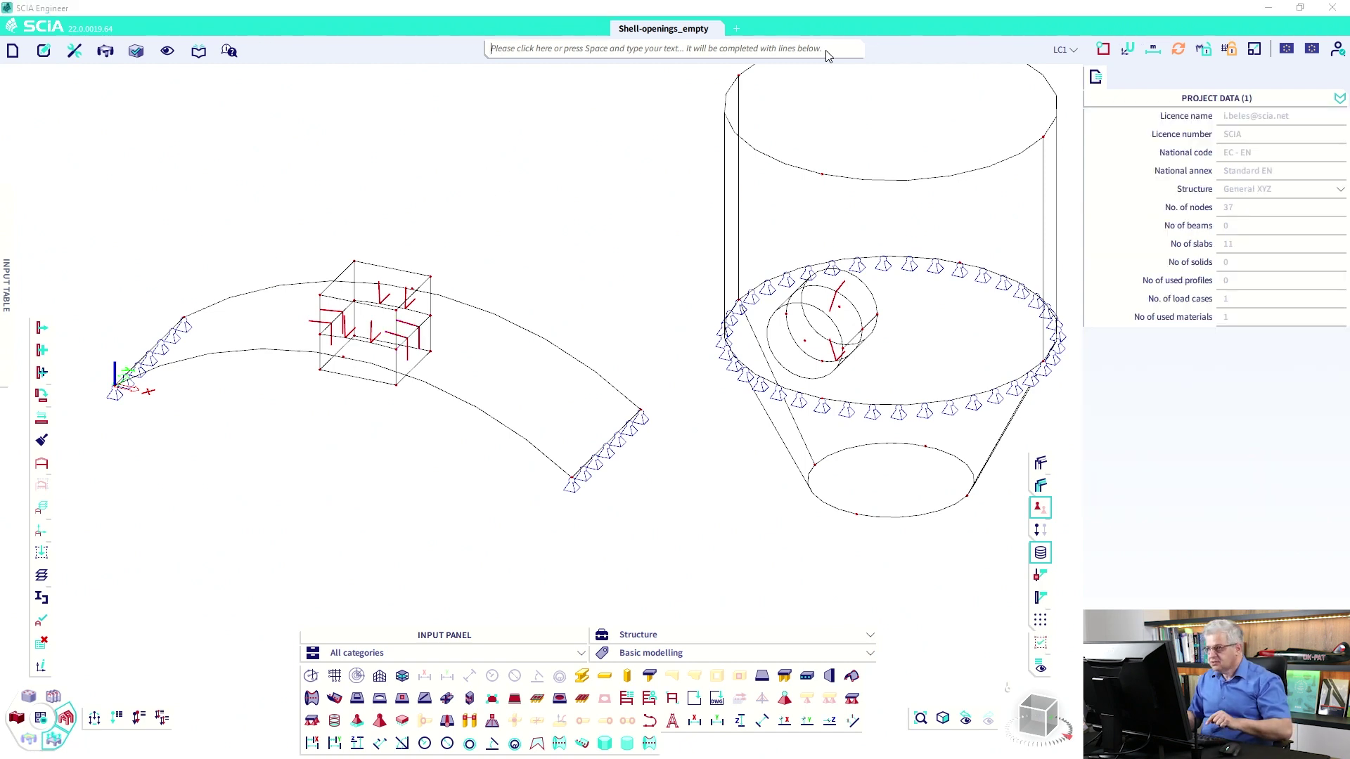
text(sel ES*)
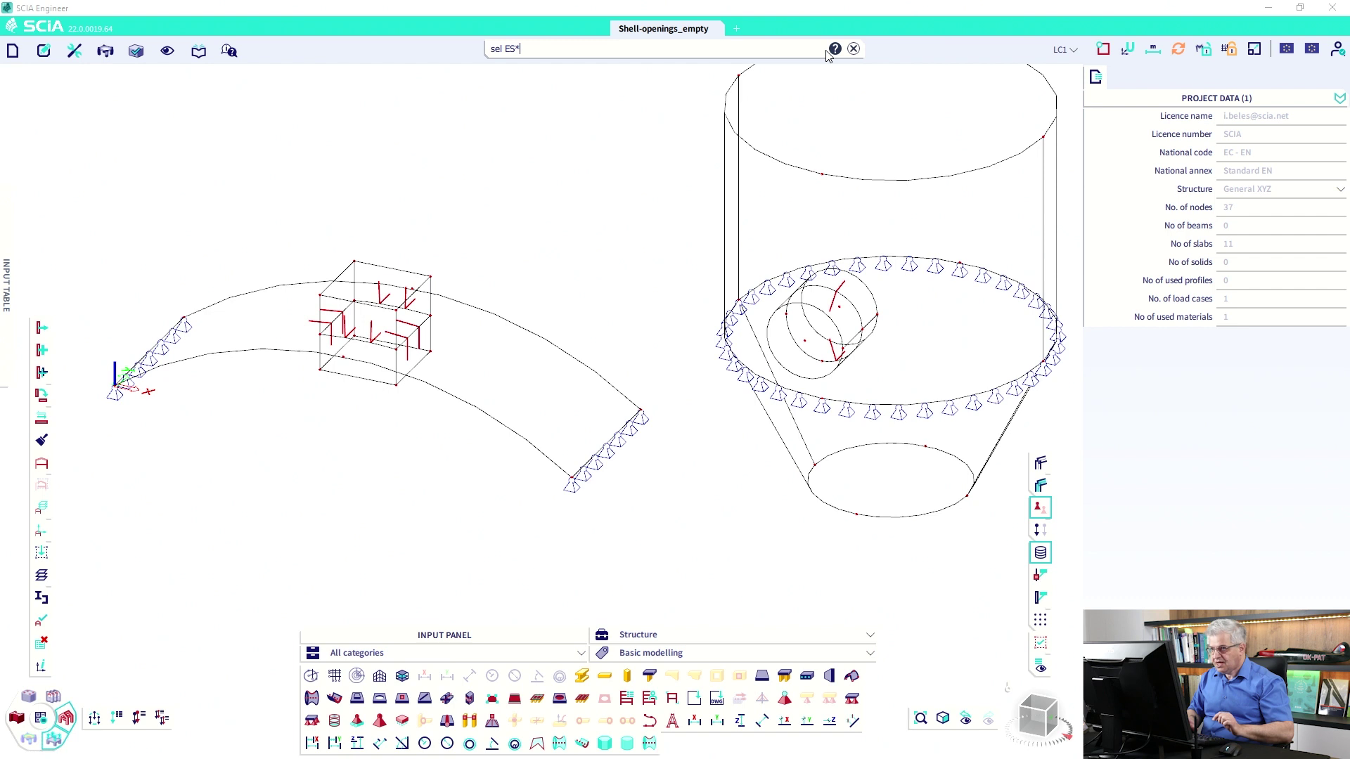
key(Return)
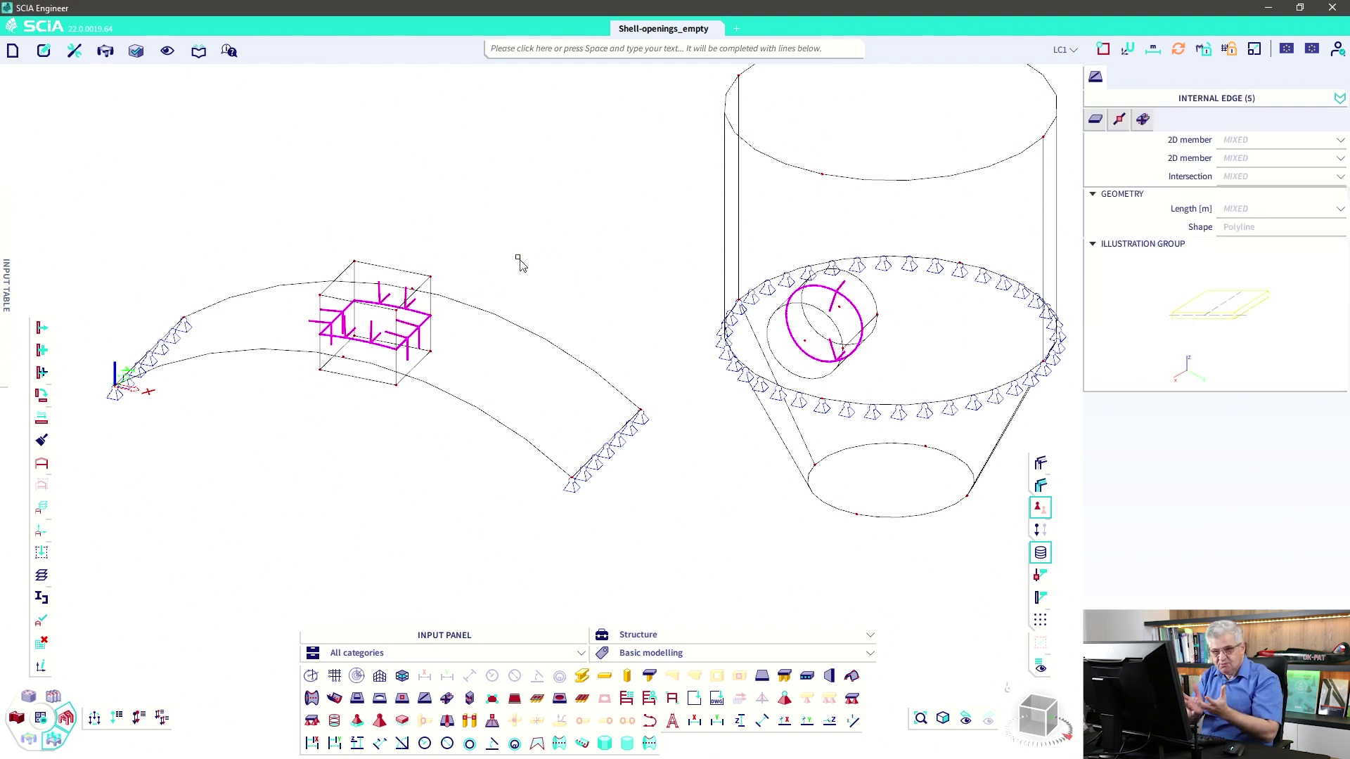
key(Escape)
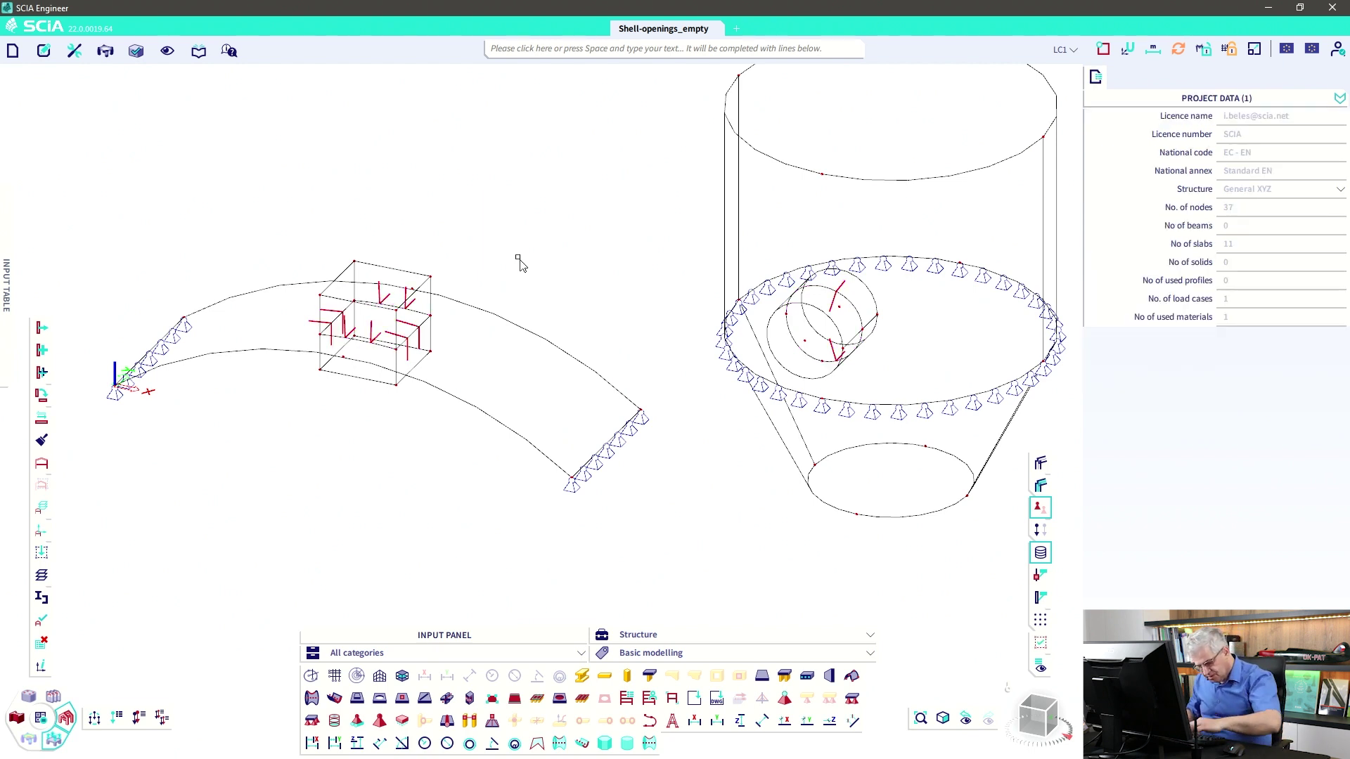
Redo the undone cut-outs of the silo pipe and of the box in the vault.
click(43, 52)
click(60, 113)
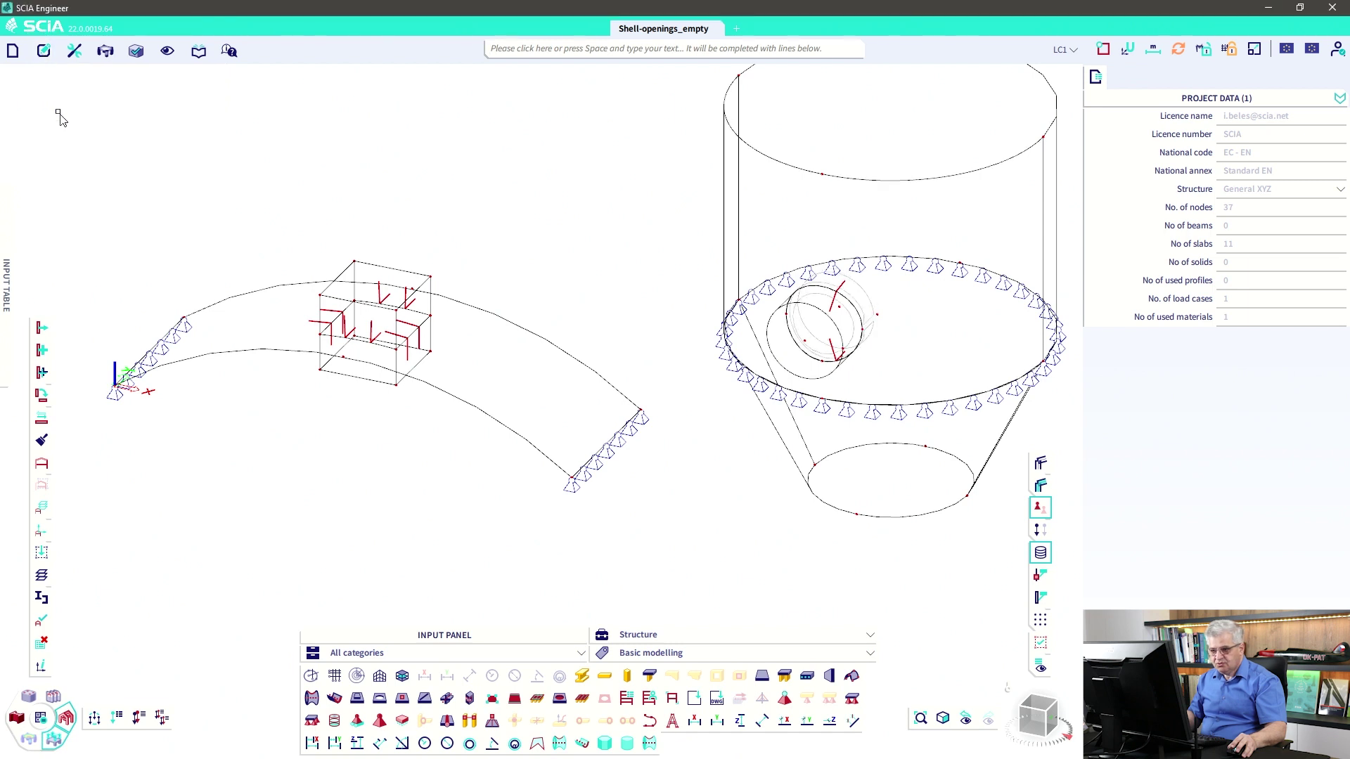
click(43, 51)
click(74, 51)
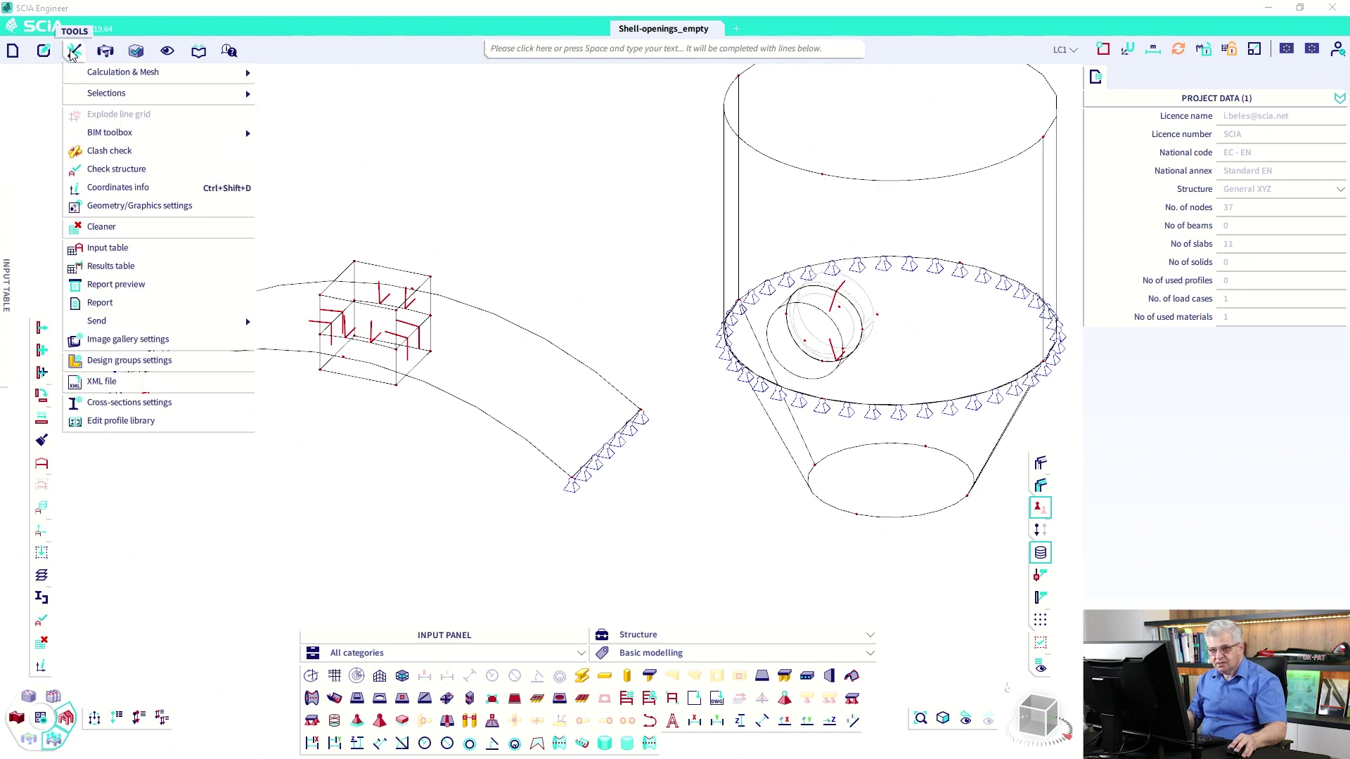
click(43, 50)
click(67, 113)
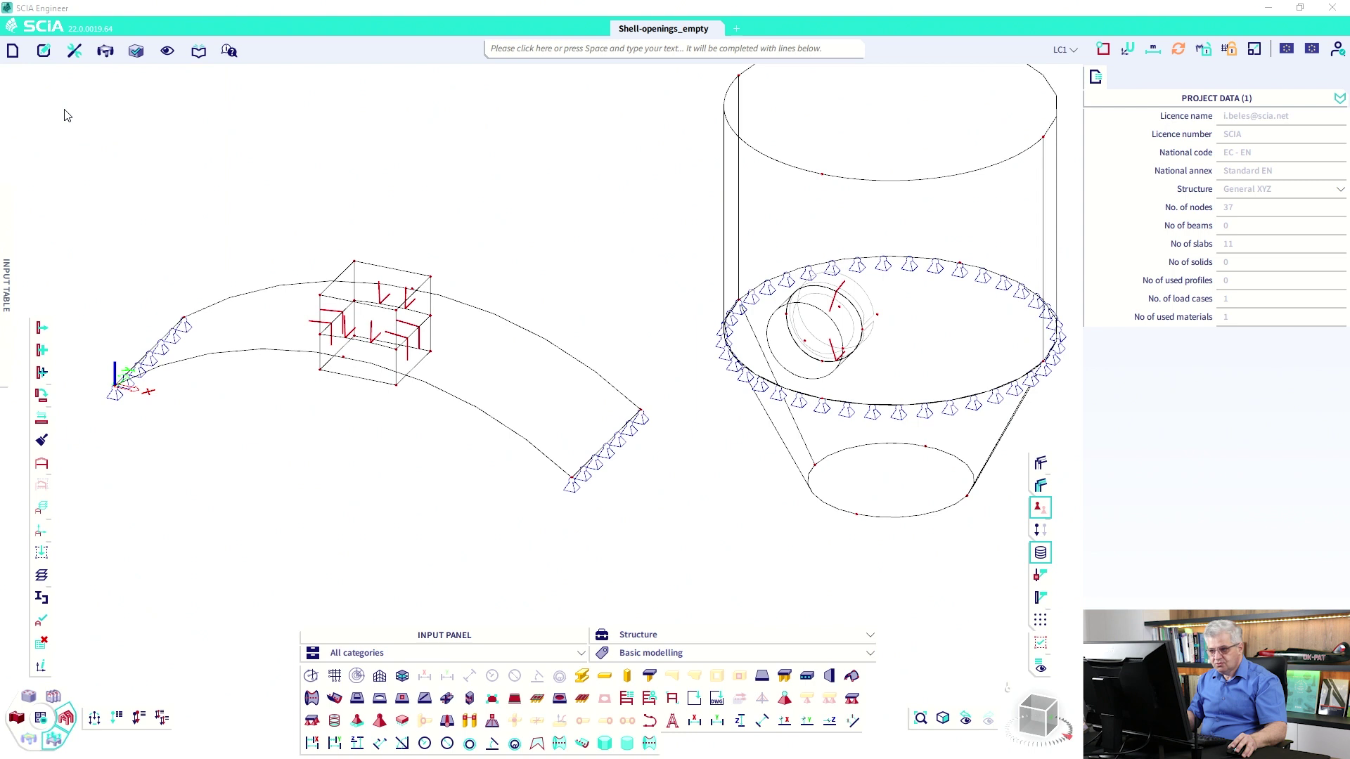
click(43, 51)
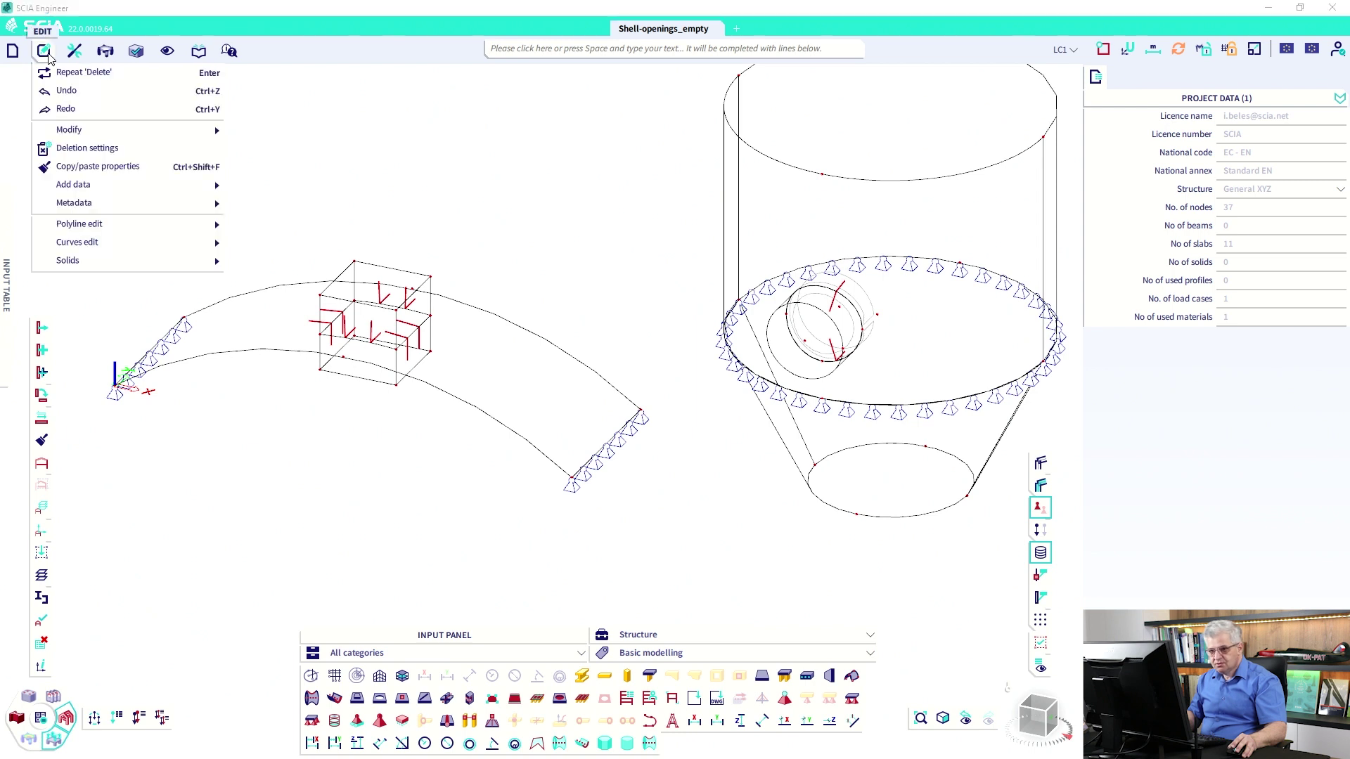
click(64, 107)
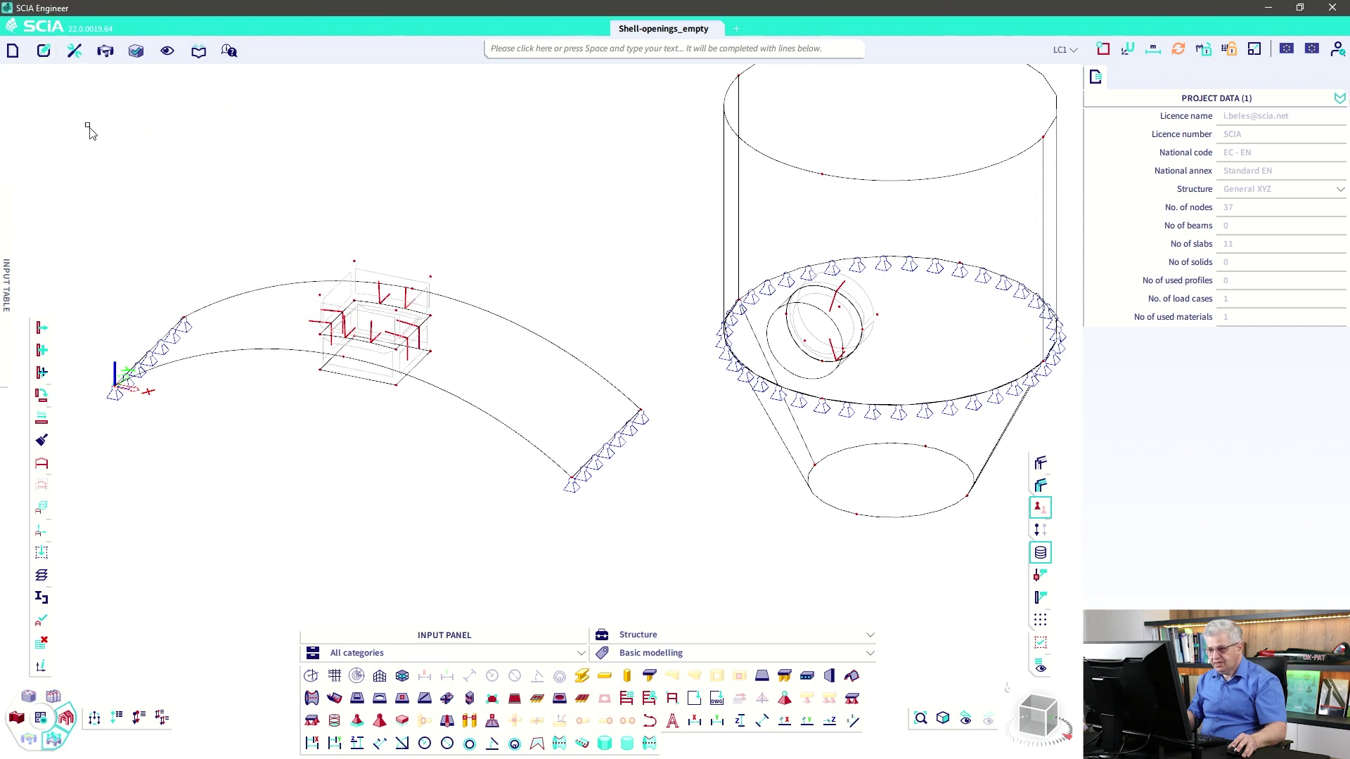
Delete 2D member S12, the plate at the base of the removed box.
click(366, 379)
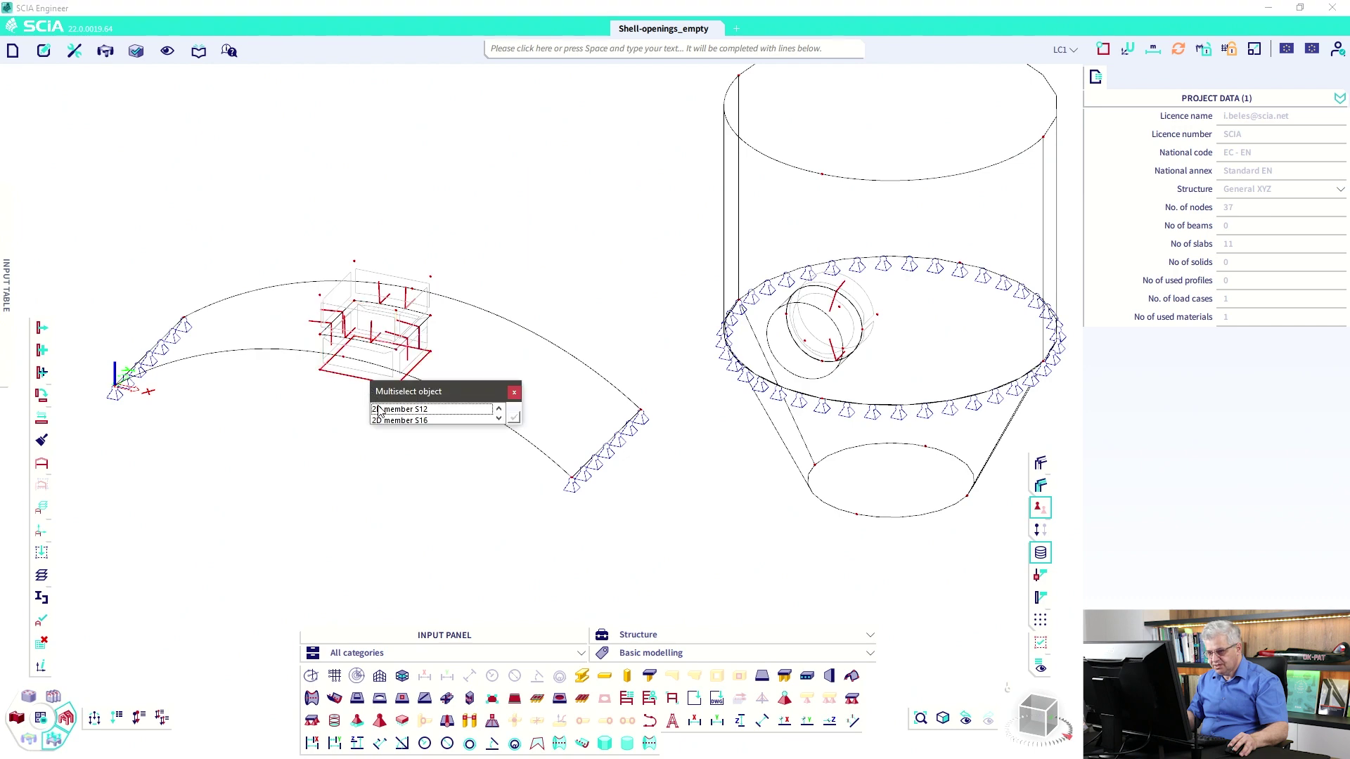
click(378, 411)
key(Delete)
click(706, 435)
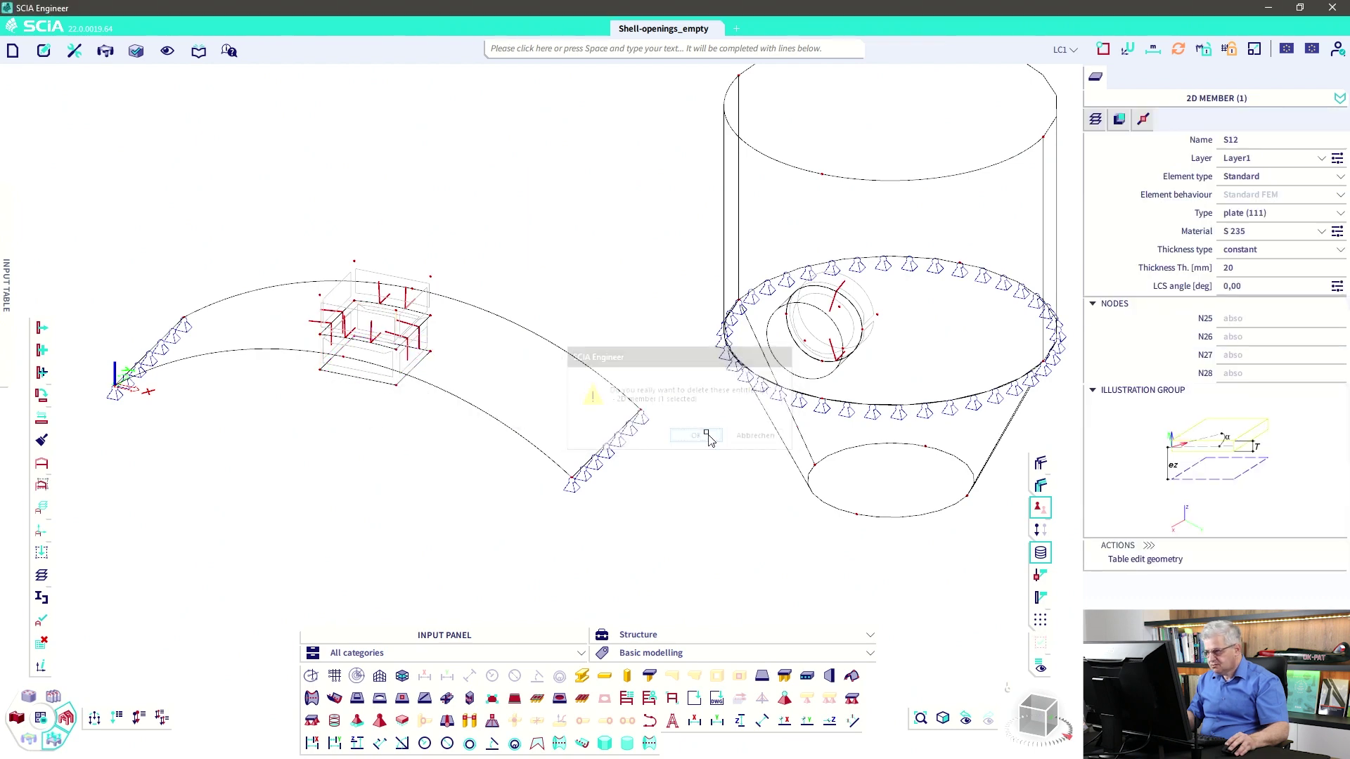
Open the view settings for all entities and hide the contour of cut-outs on the 2D members.
ctrl+right_drag(661, 427, 652, 413)
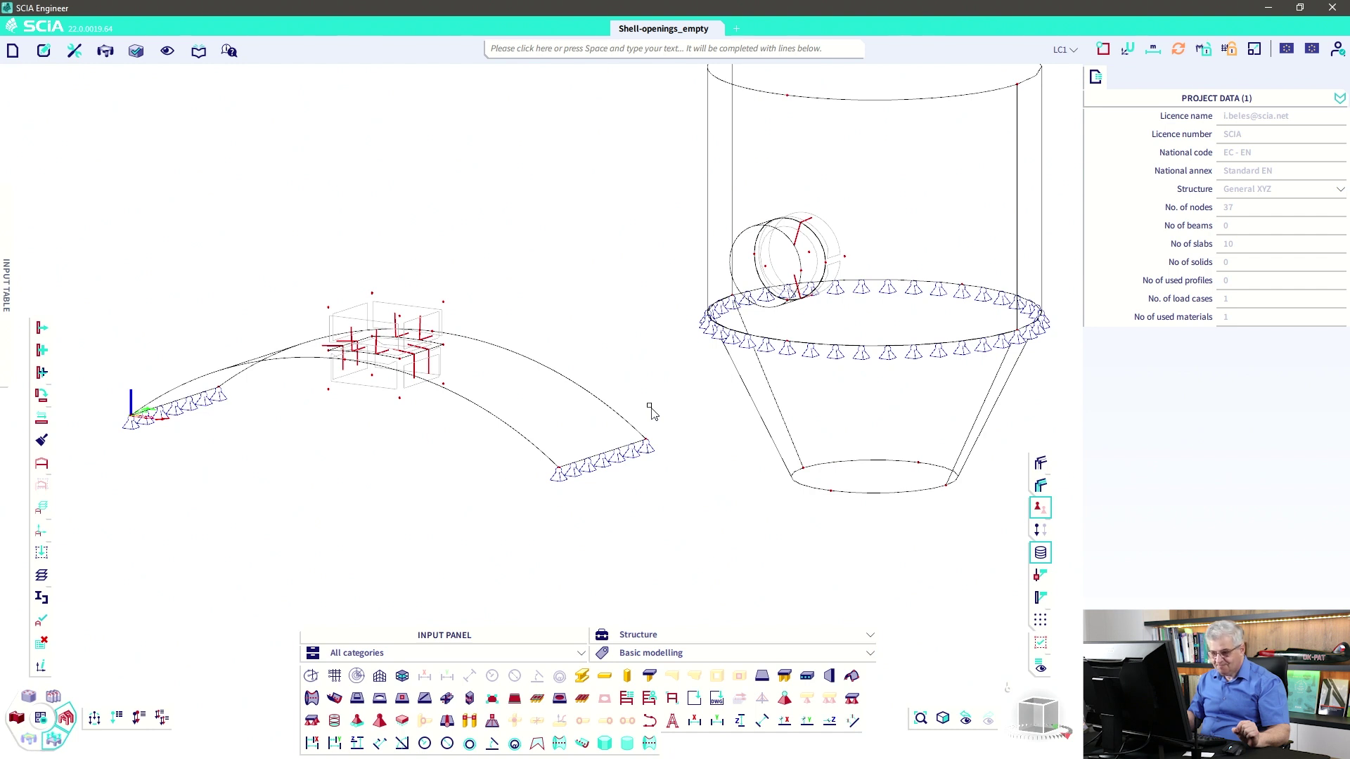
ctrl+right_drag(692, 282, 668, 325)
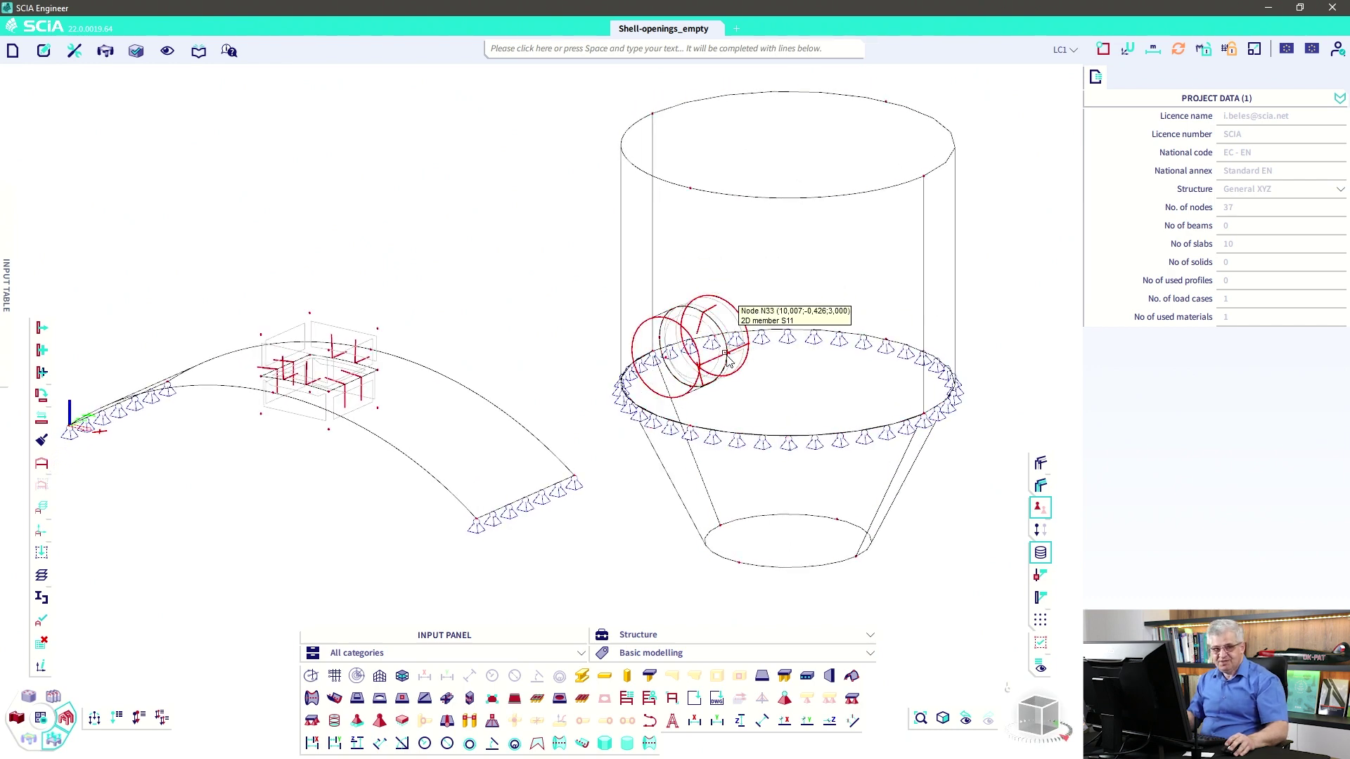
right_click(424, 170)
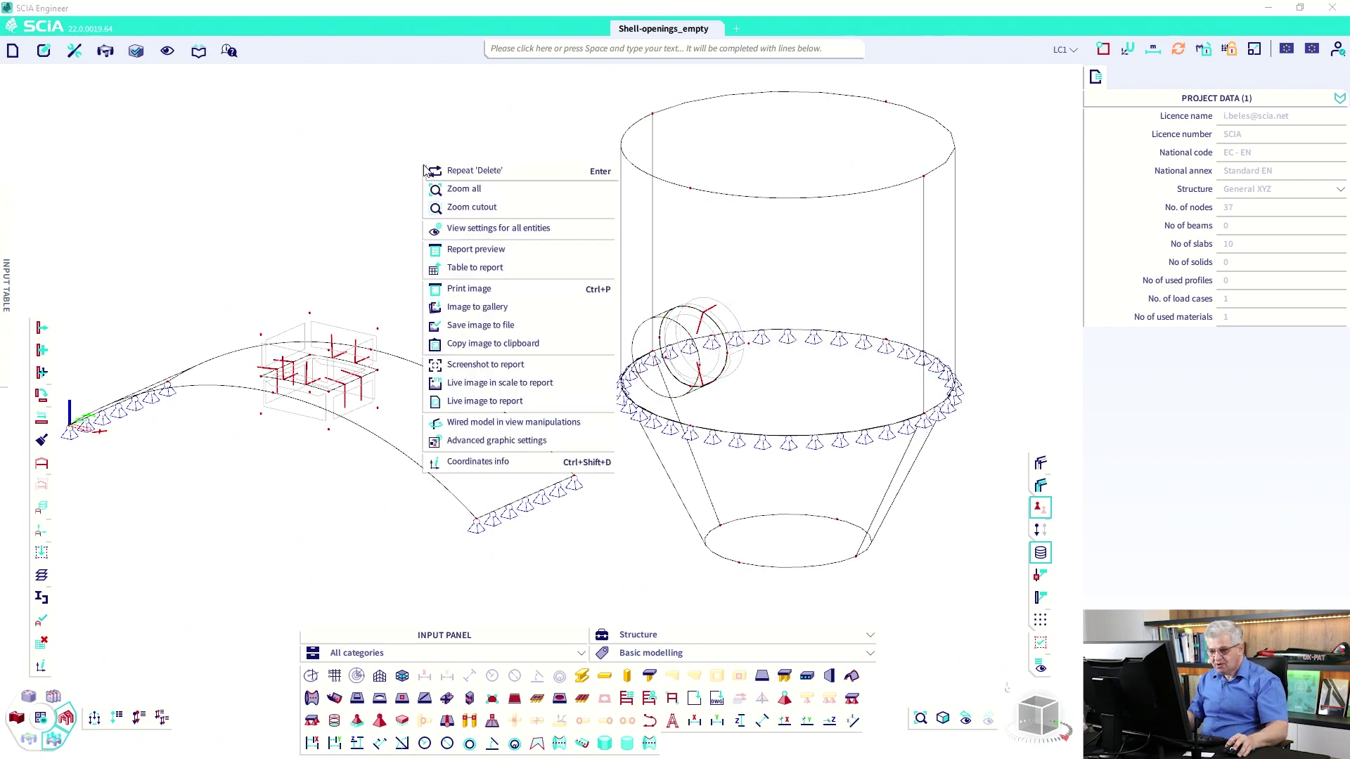
click(461, 229)
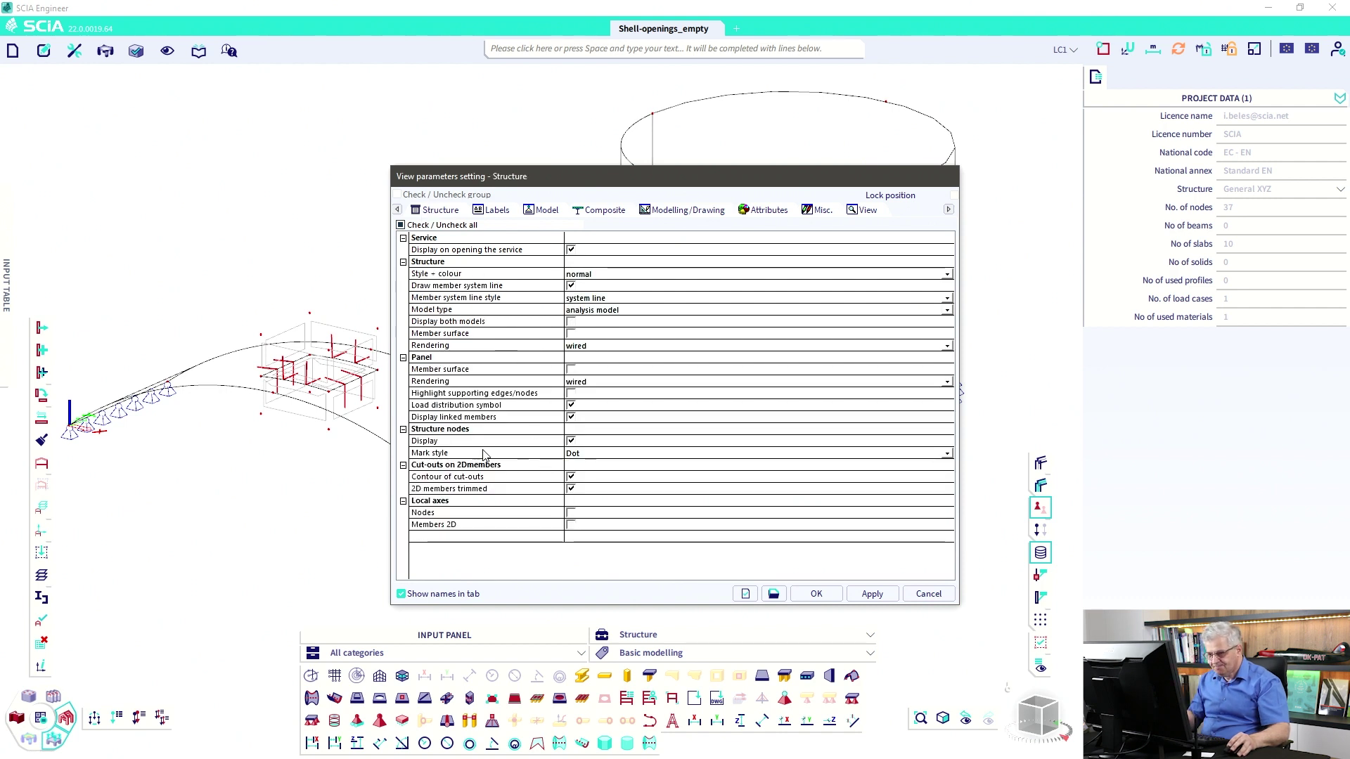
click(465, 466)
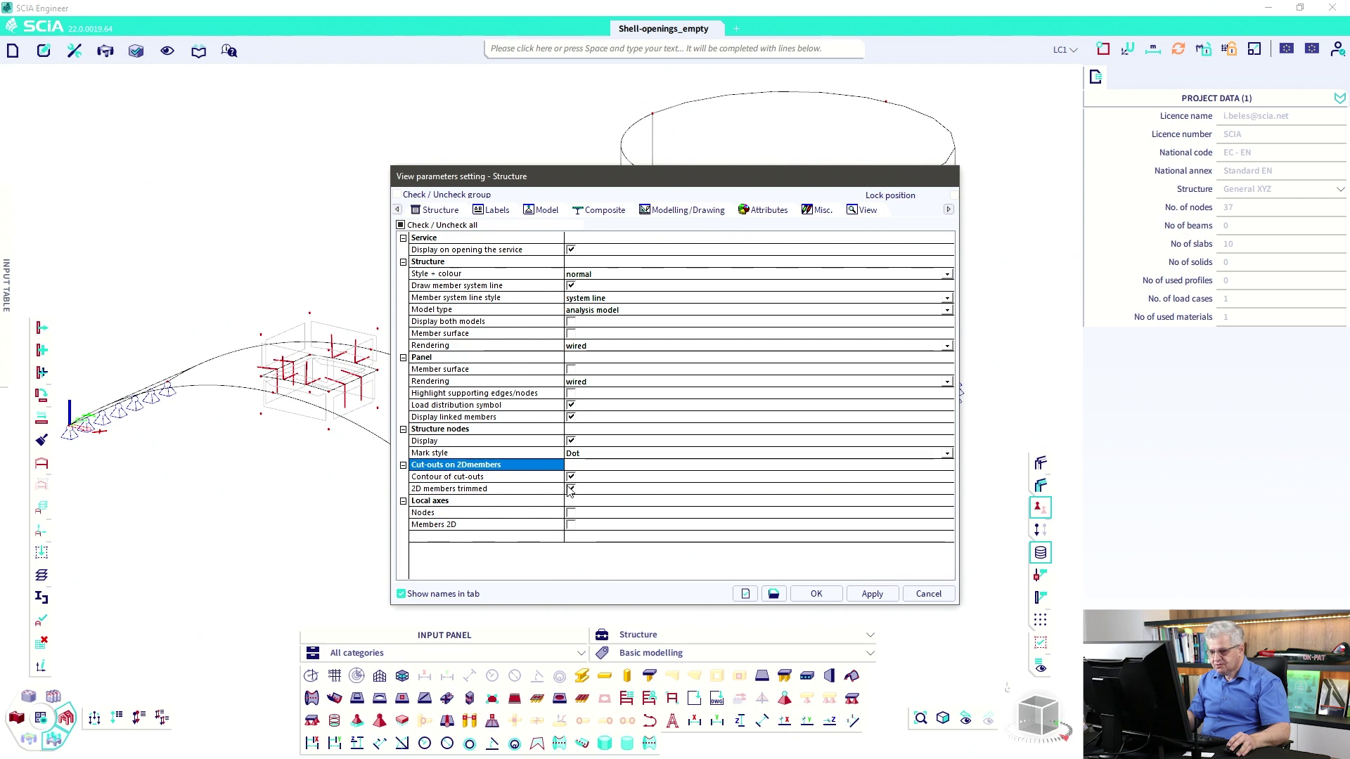
click(571, 478)
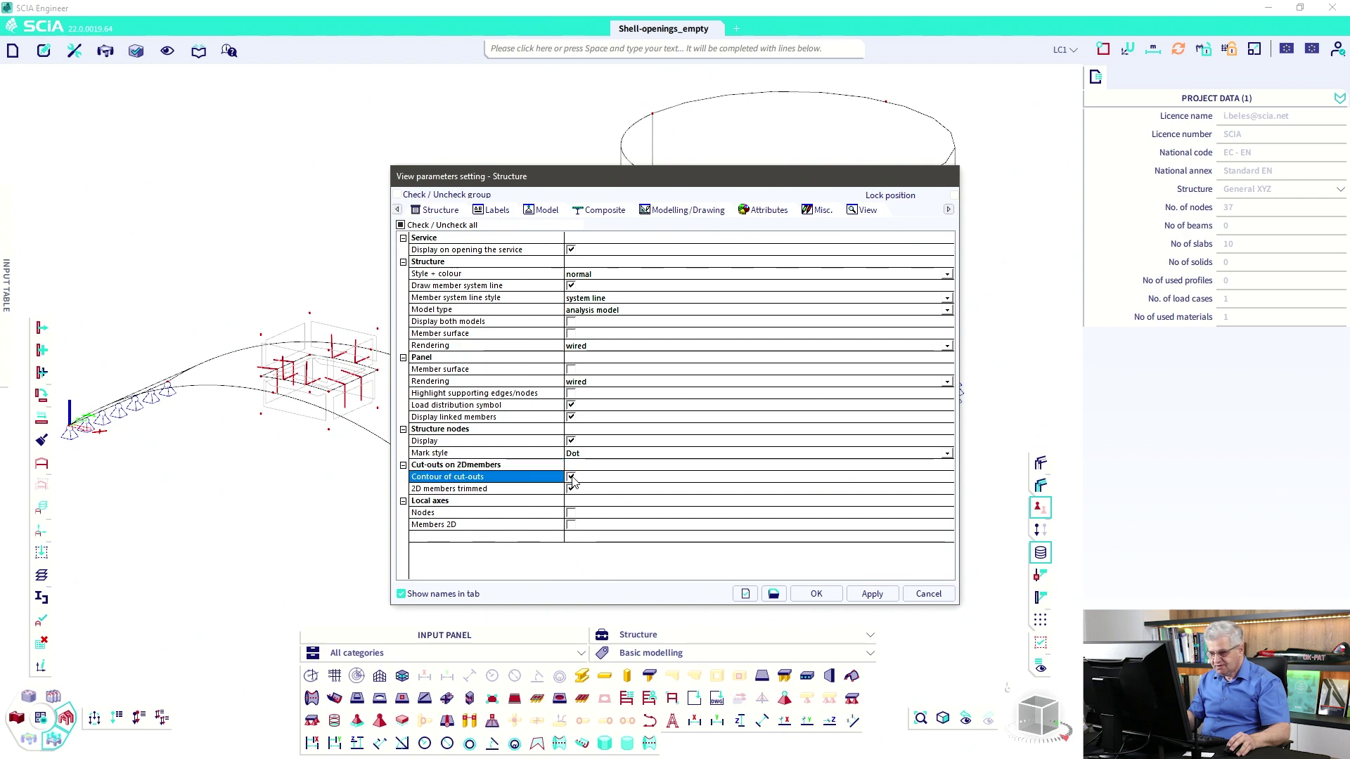
click(862, 596)
drag(554, 188, 603, 135)
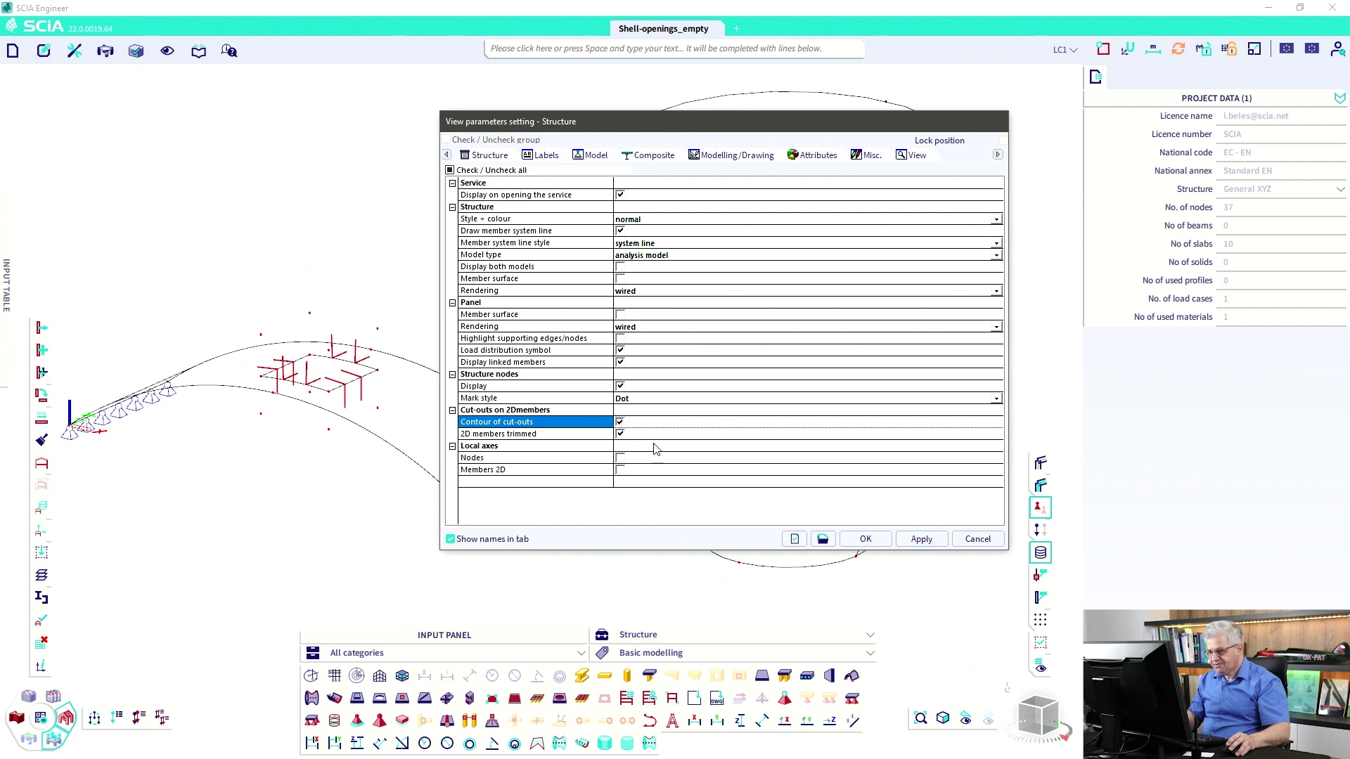
Show the contour of cut-outs again and disable the trimmed display of 2D members.
click(920, 546)
click(619, 434)
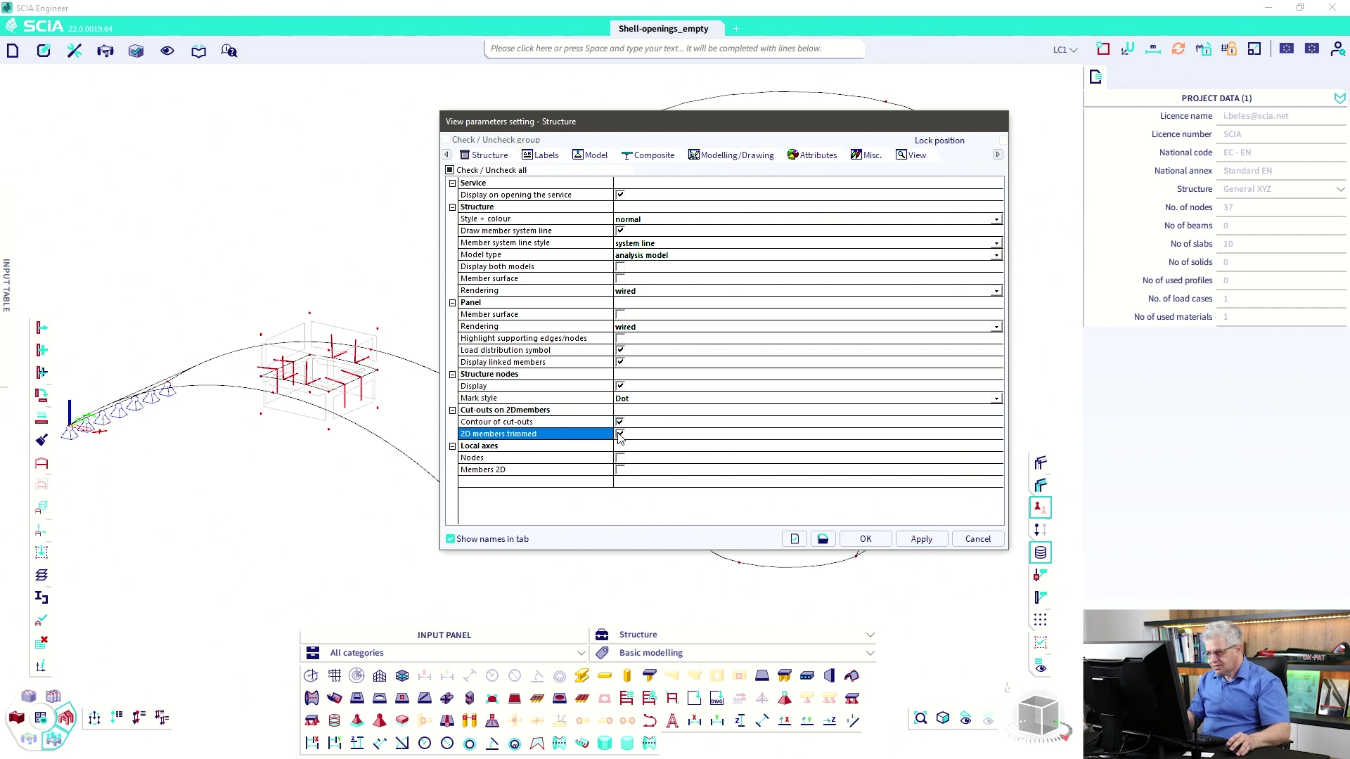
click(619, 433)
click(920, 539)
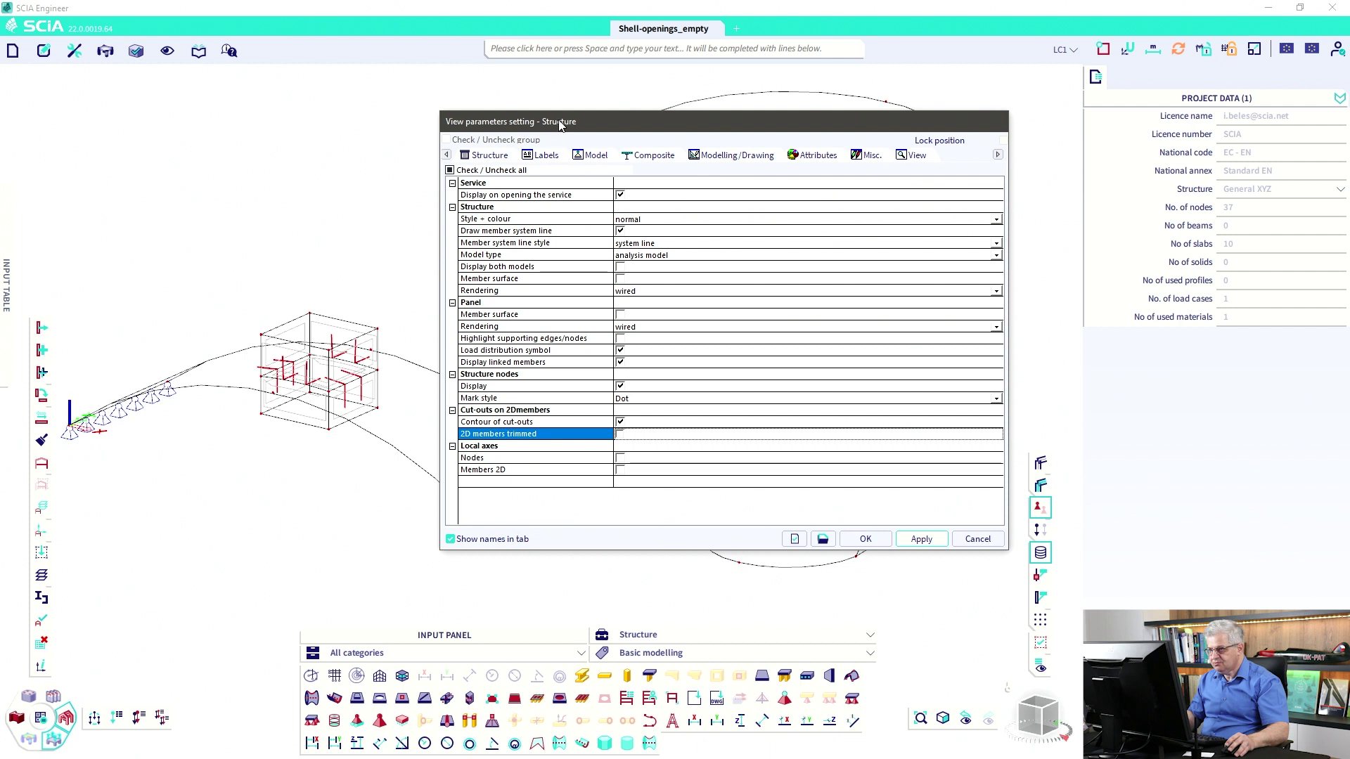
Apply view settings that hide the contour of cut-outs and display the 2D members trimmed.
mouse_move(561, 124)
mouse_down()
mouse_move(487, 115)
mouse_move(553, 102)
mouse_up()
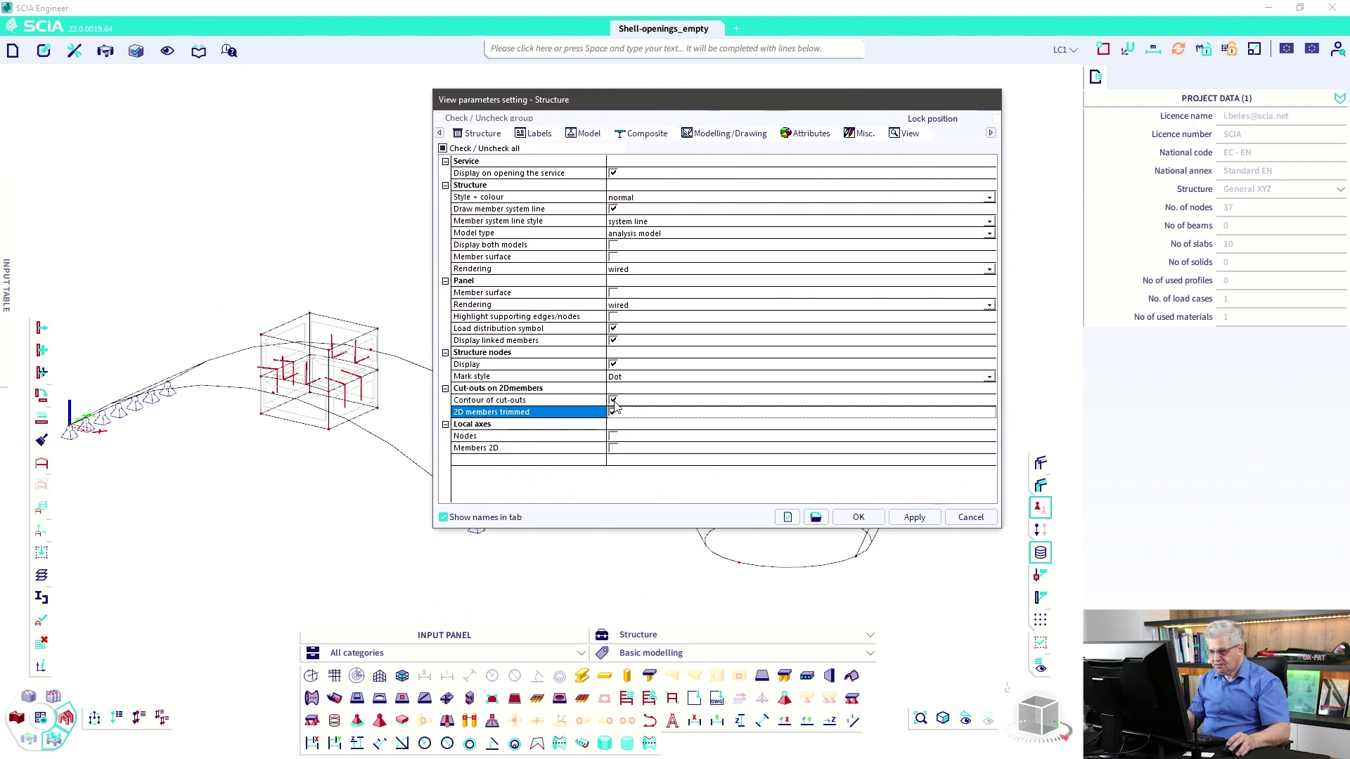
click(613, 401)
click(613, 413)
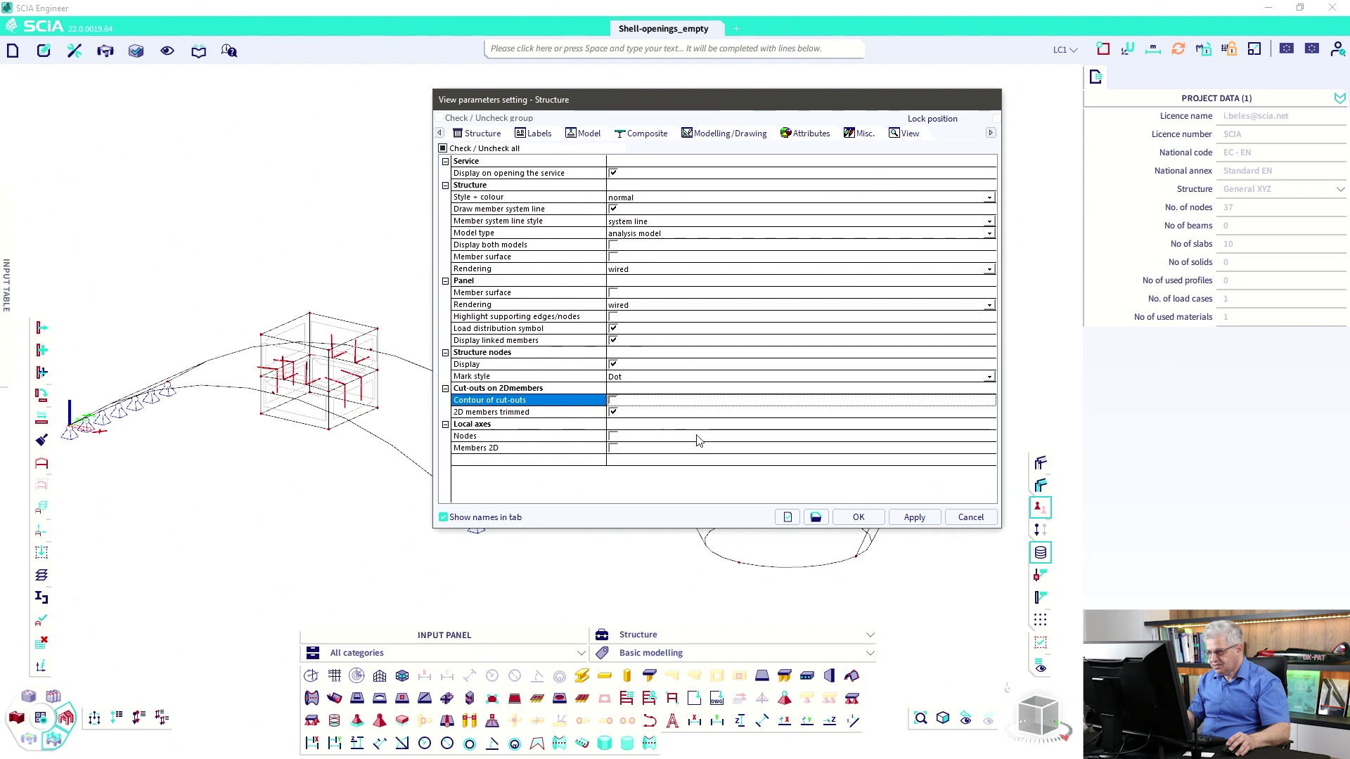
click(913, 519)
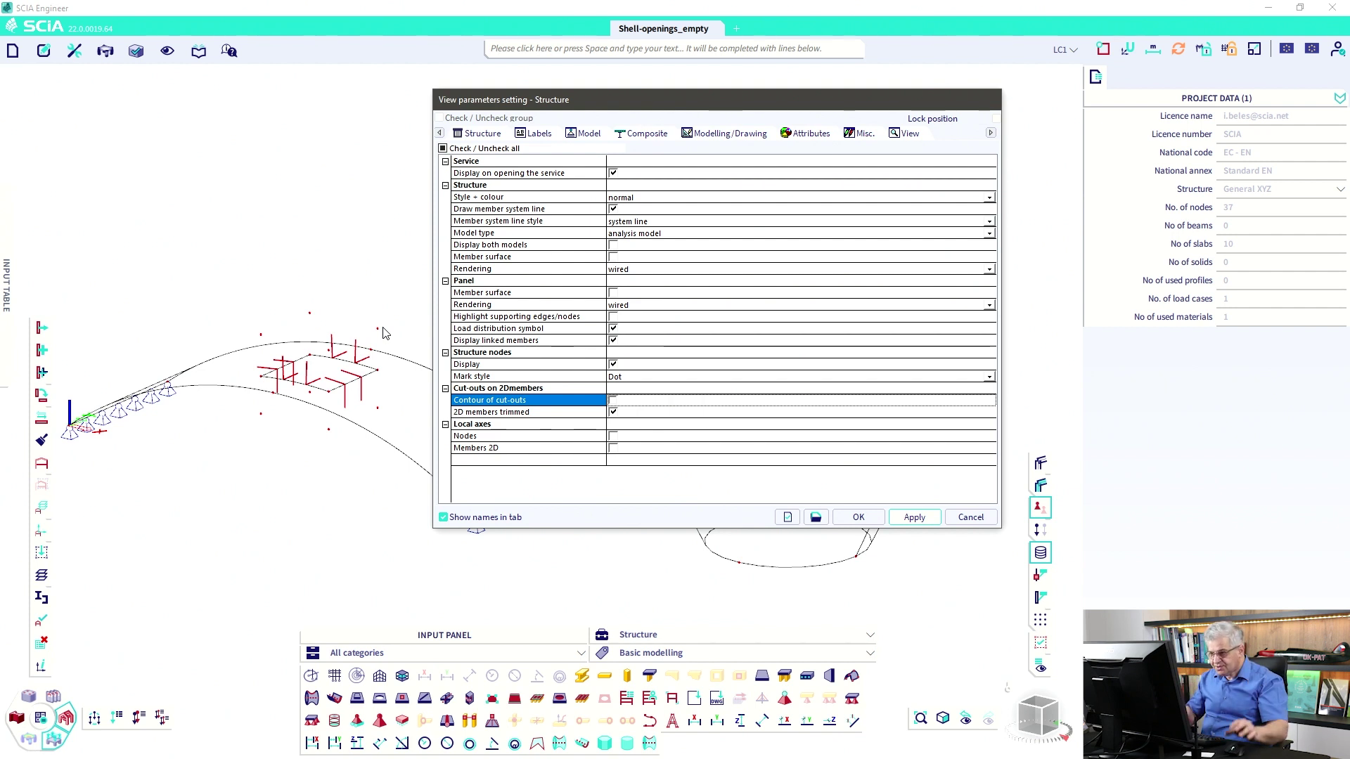
Hide the structure nodes in the model display.
click(613, 364)
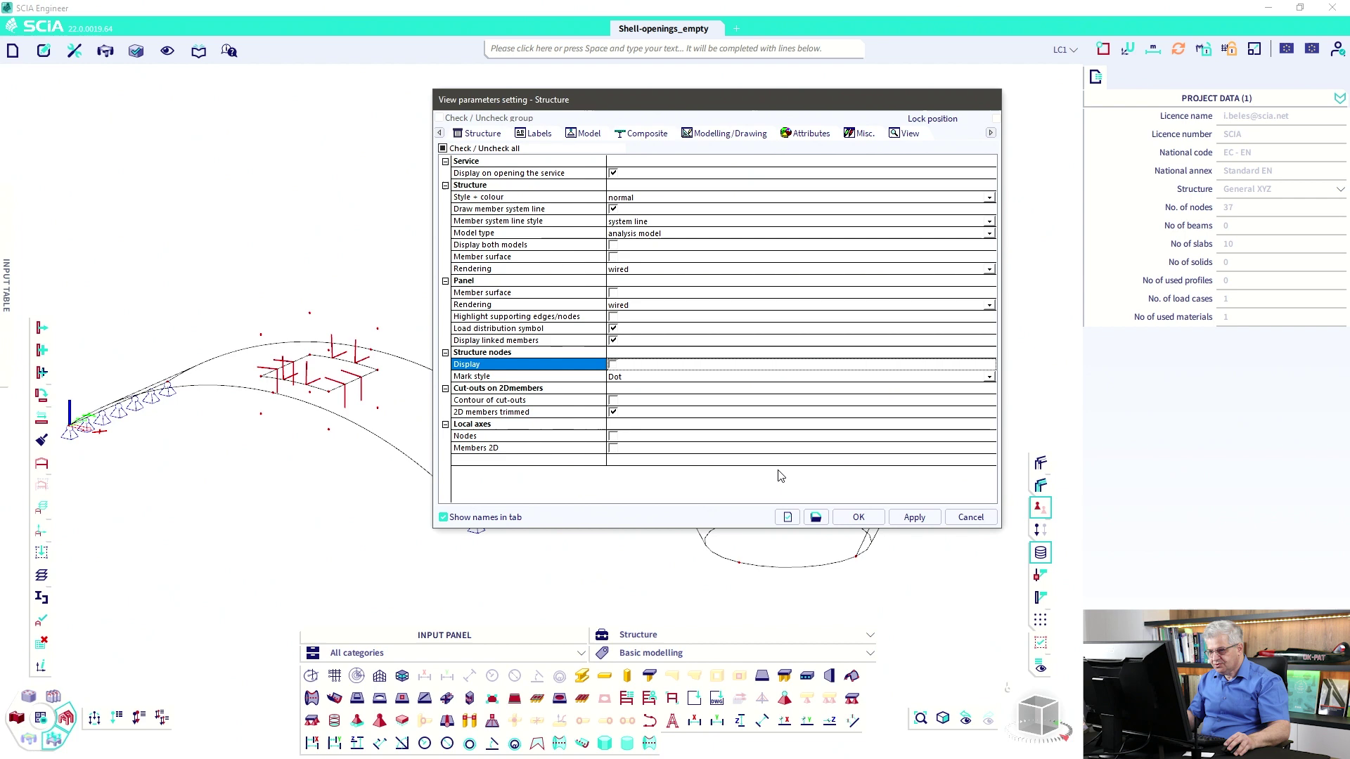
click(894, 518)
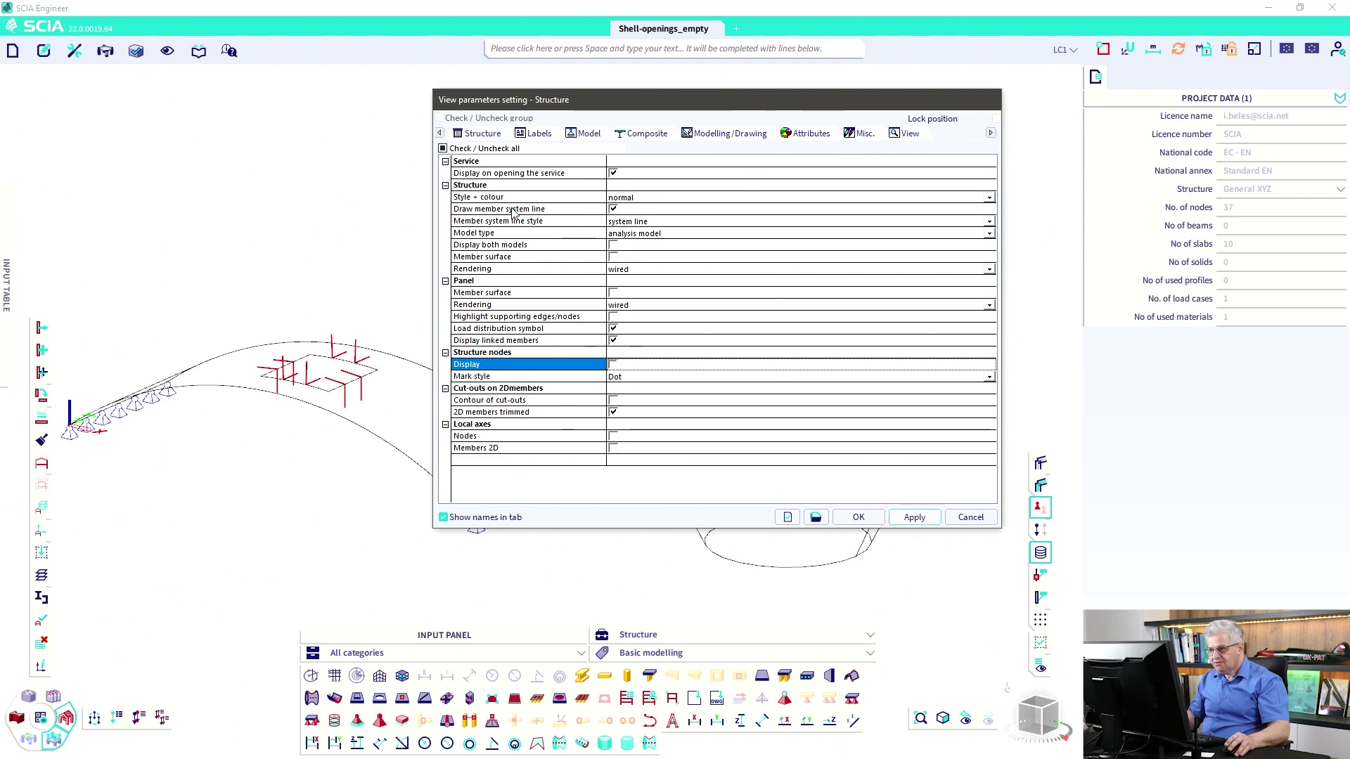
mouse_move(447, 121)
mouse_down()
mouse_move(466, 114)
mouse_move(492, 159)
mouse_move(447, 132)
mouse_up()
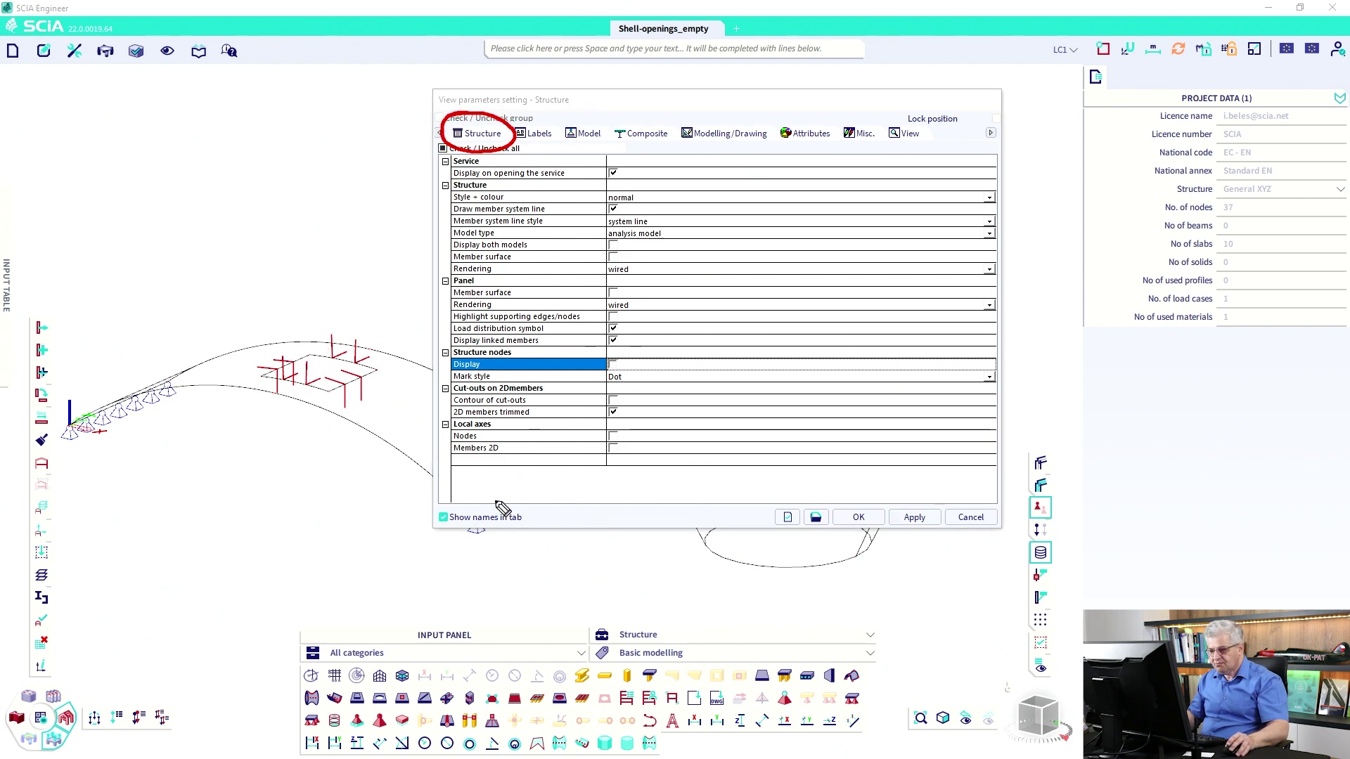
mouse_move(457, 500)
mouse_down()
mouse_move(450, 527)
mouse_move(492, 501)
mouse_up()
key(e)
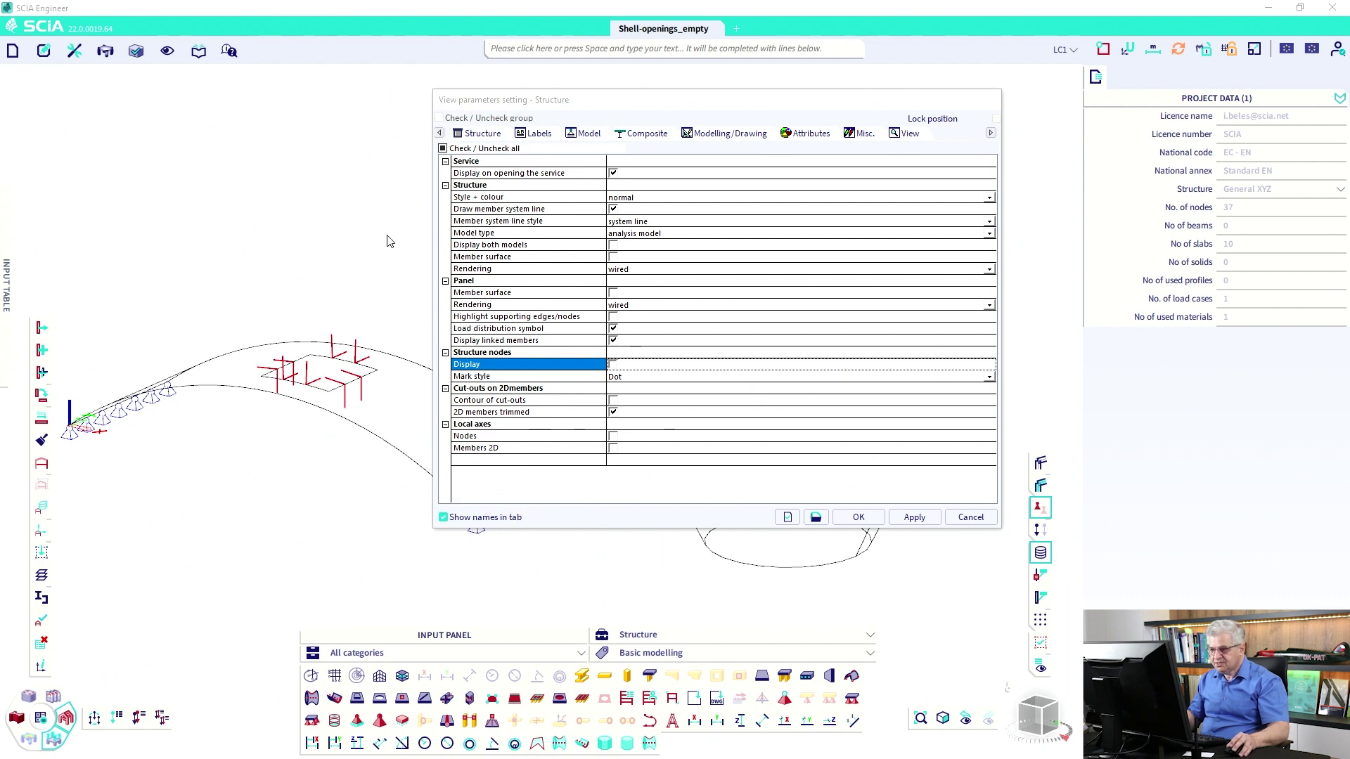
Turn off the display of internal edges in the model data and close the view settings.
click(569, 135)
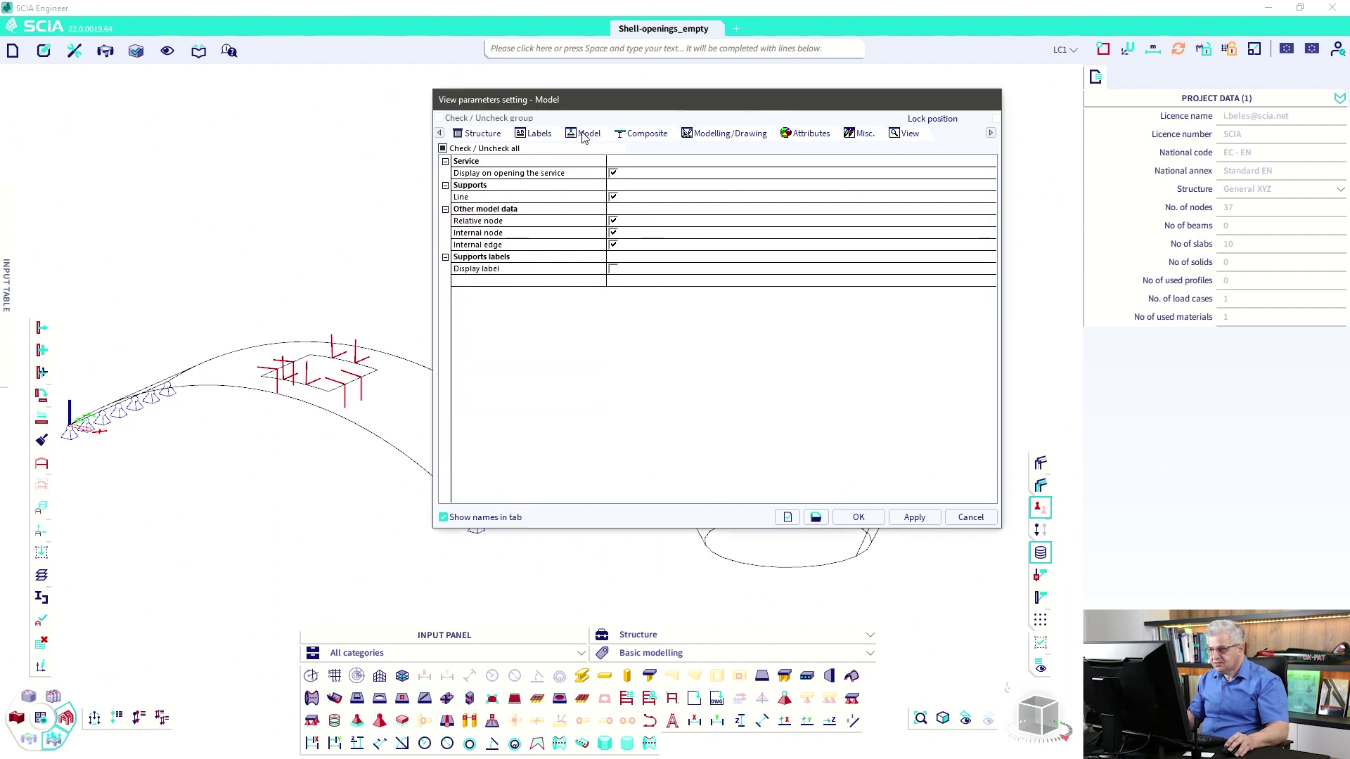
click(613, 244)
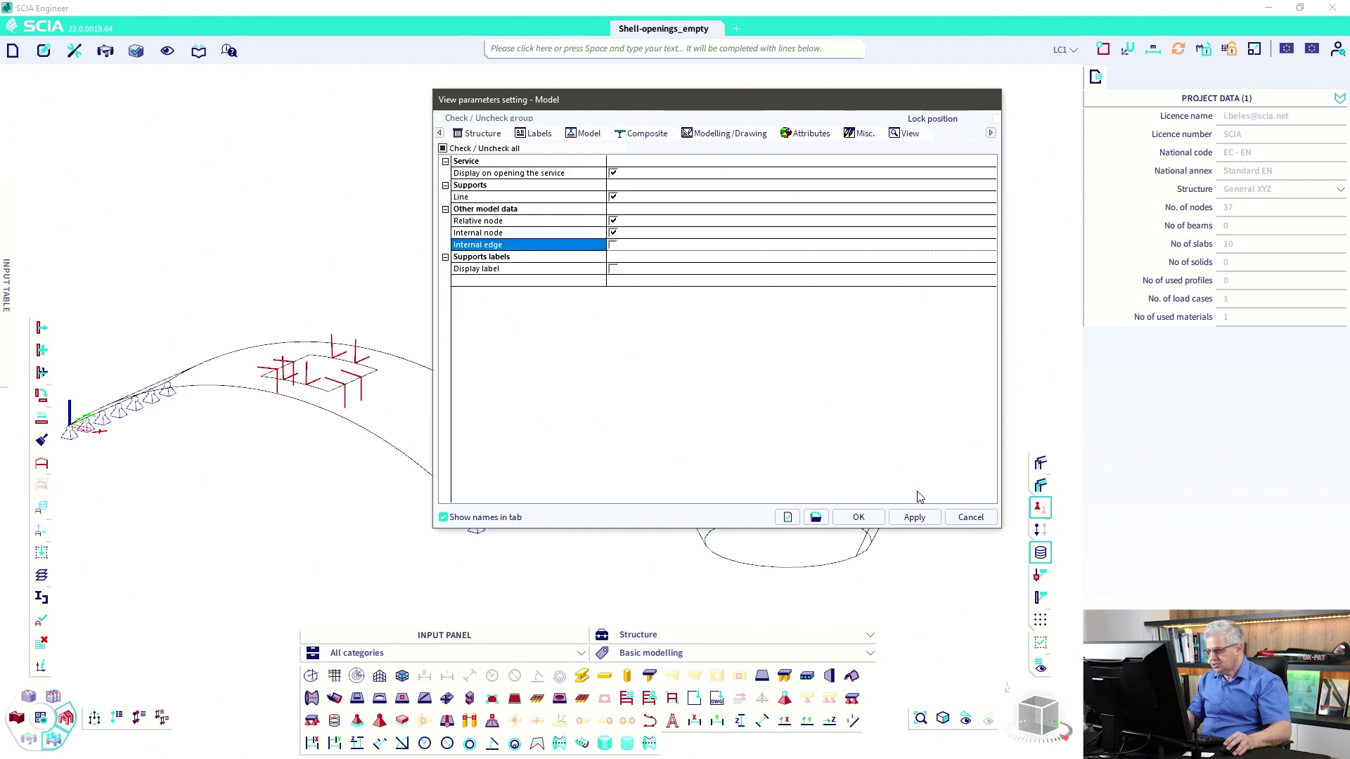
click(926, 517)
click(858, 517)
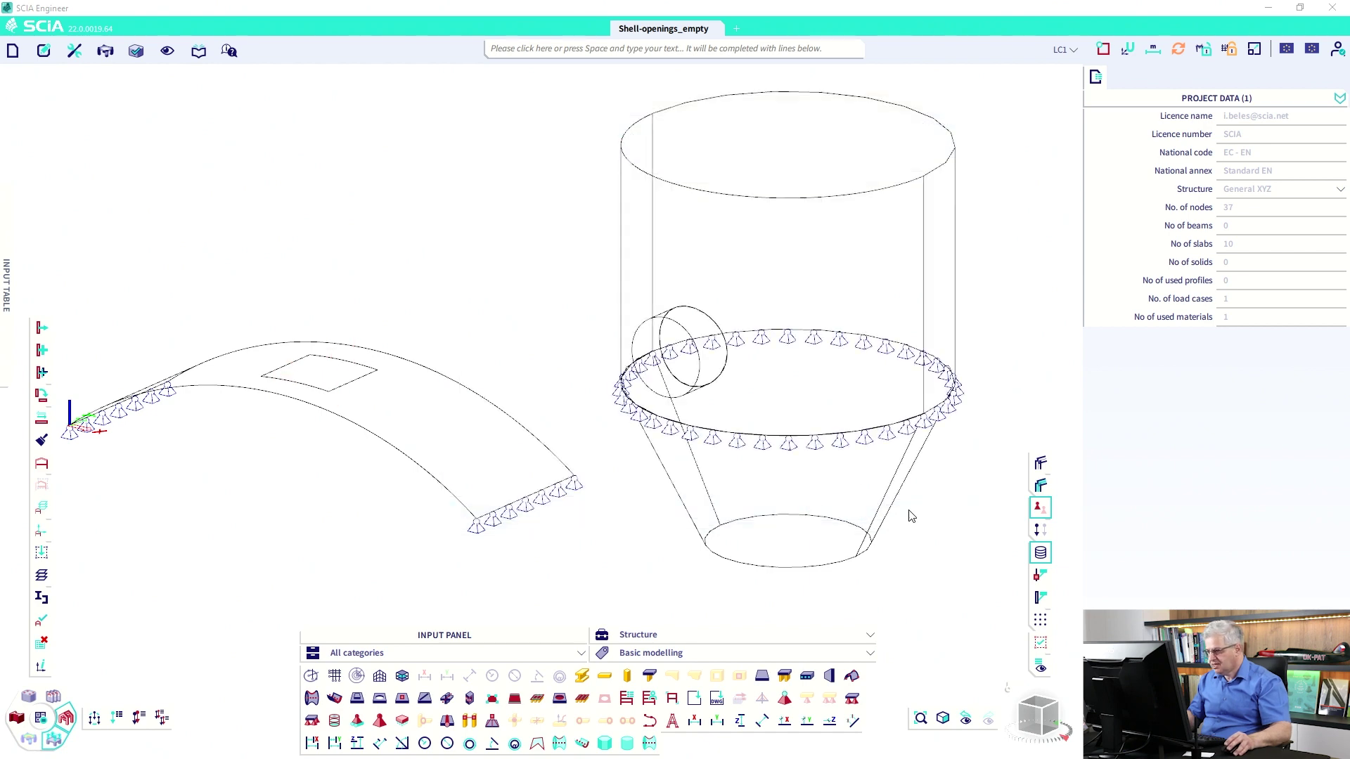
Display the vault and silo with rendered surfaces.
click(1032, 485)
ctrl+right_drag(804, 400, 599, 379)
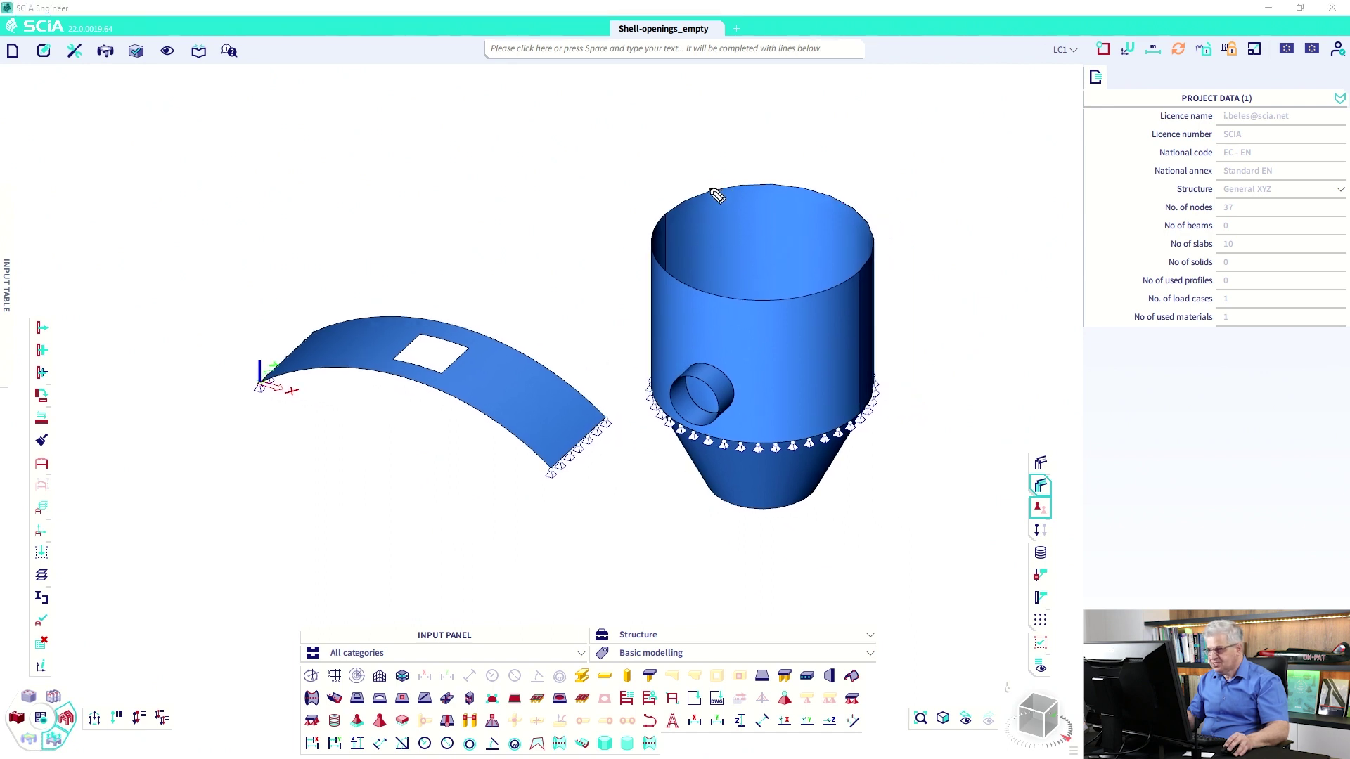
mouse_move(782, 195)
mouse_down()
mouse_move(827, 205)
mouse_move(872, 272)
mouse_up()
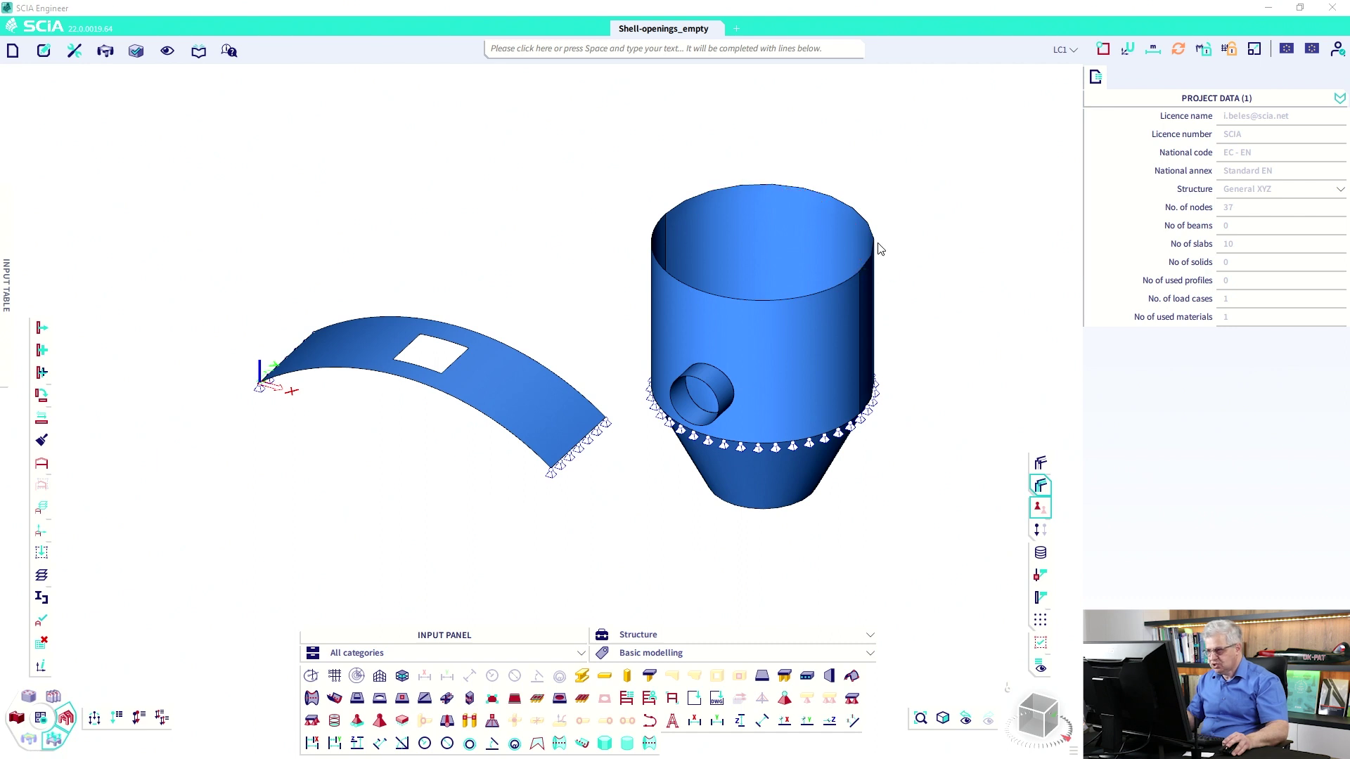
click(168, 52)
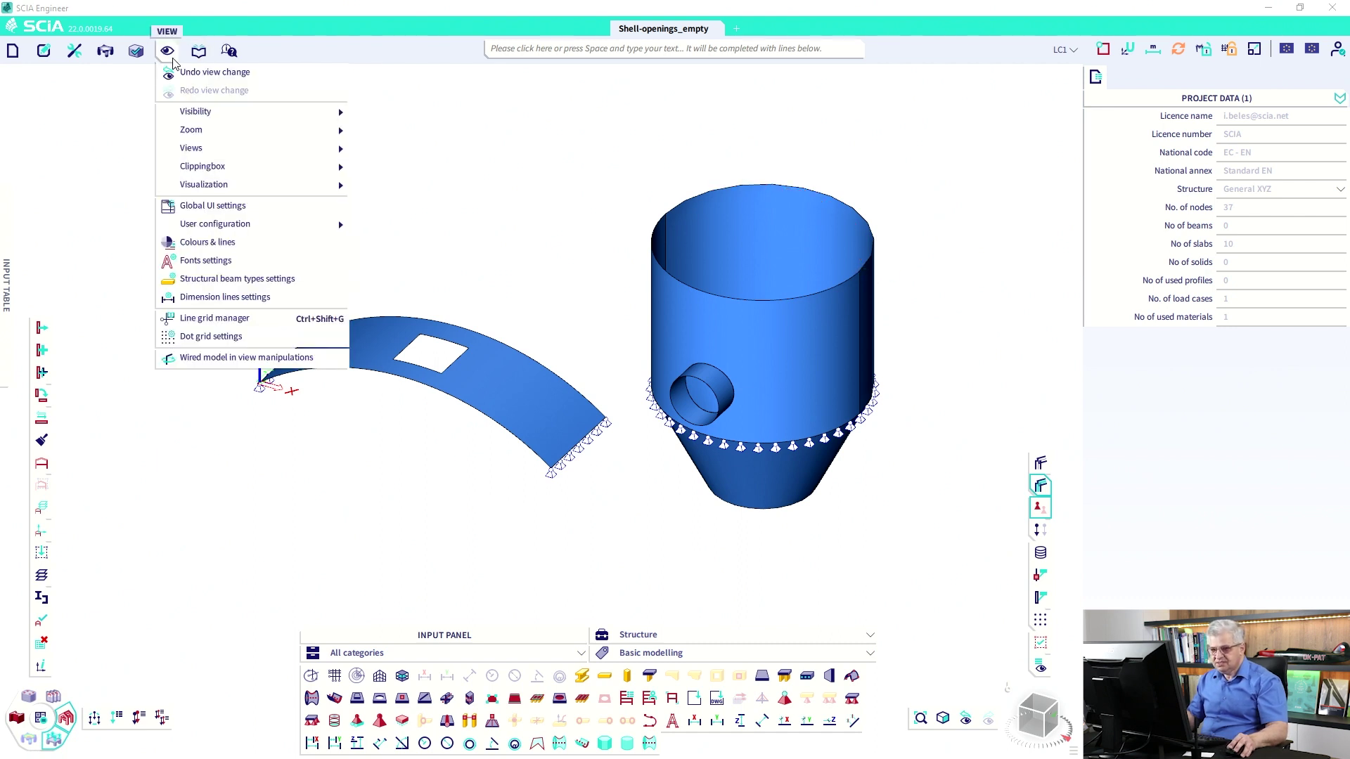
mouse_move(195, 153)
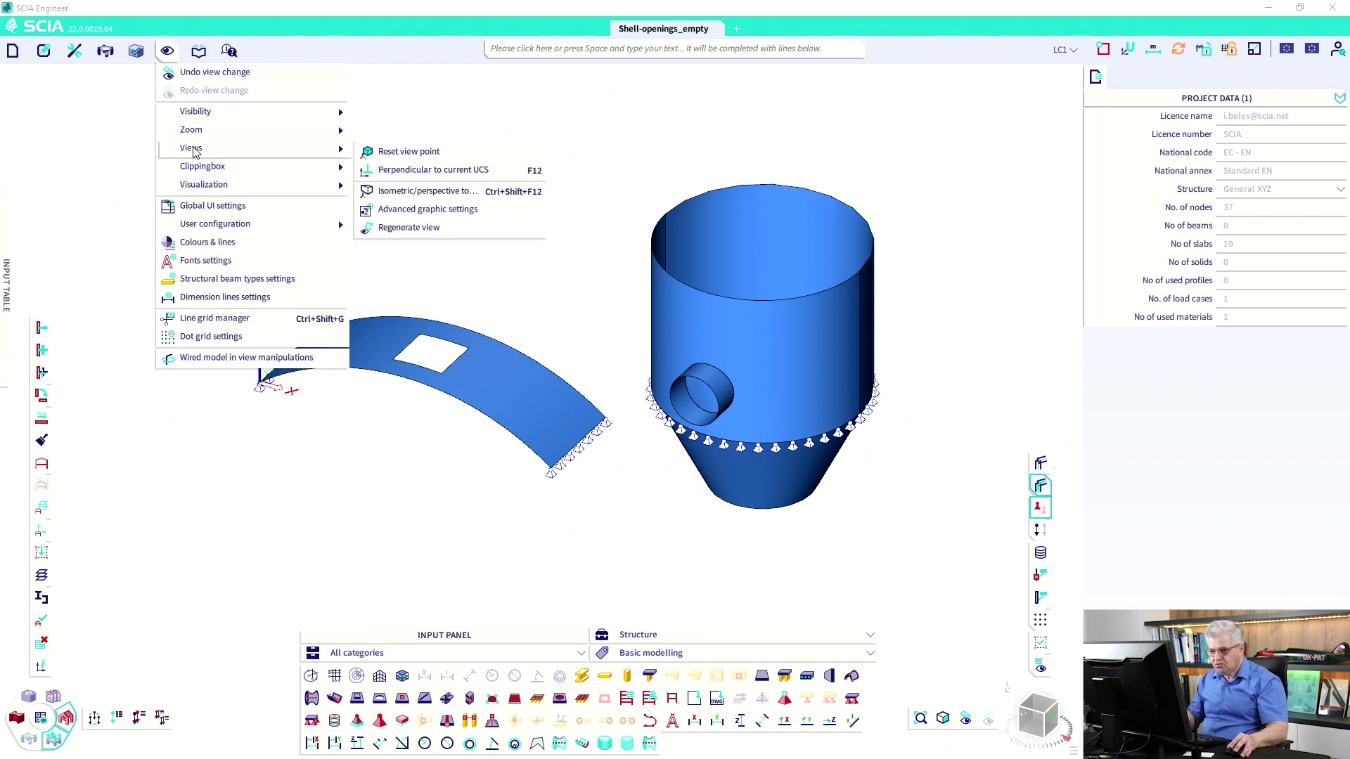
click(415, 226)
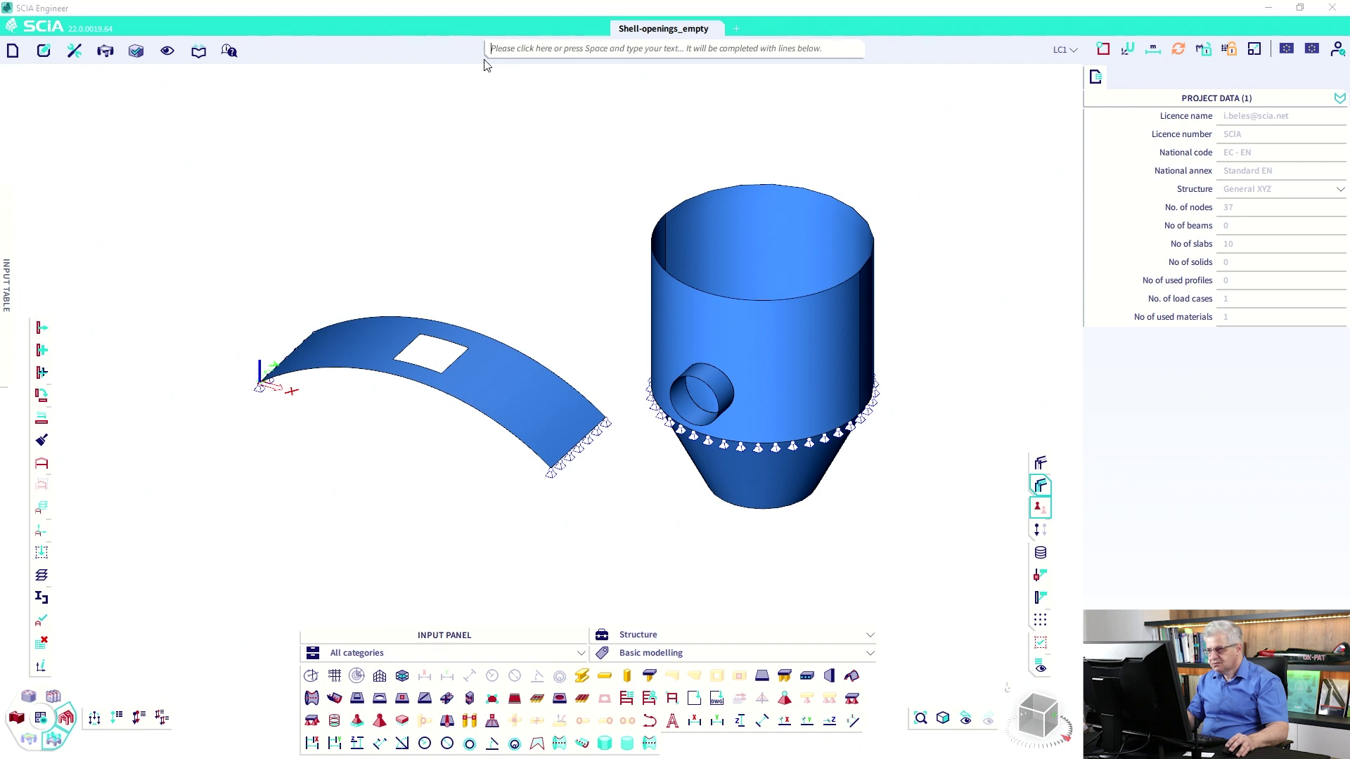
click(167, 51)
mouse_move(193, 148)
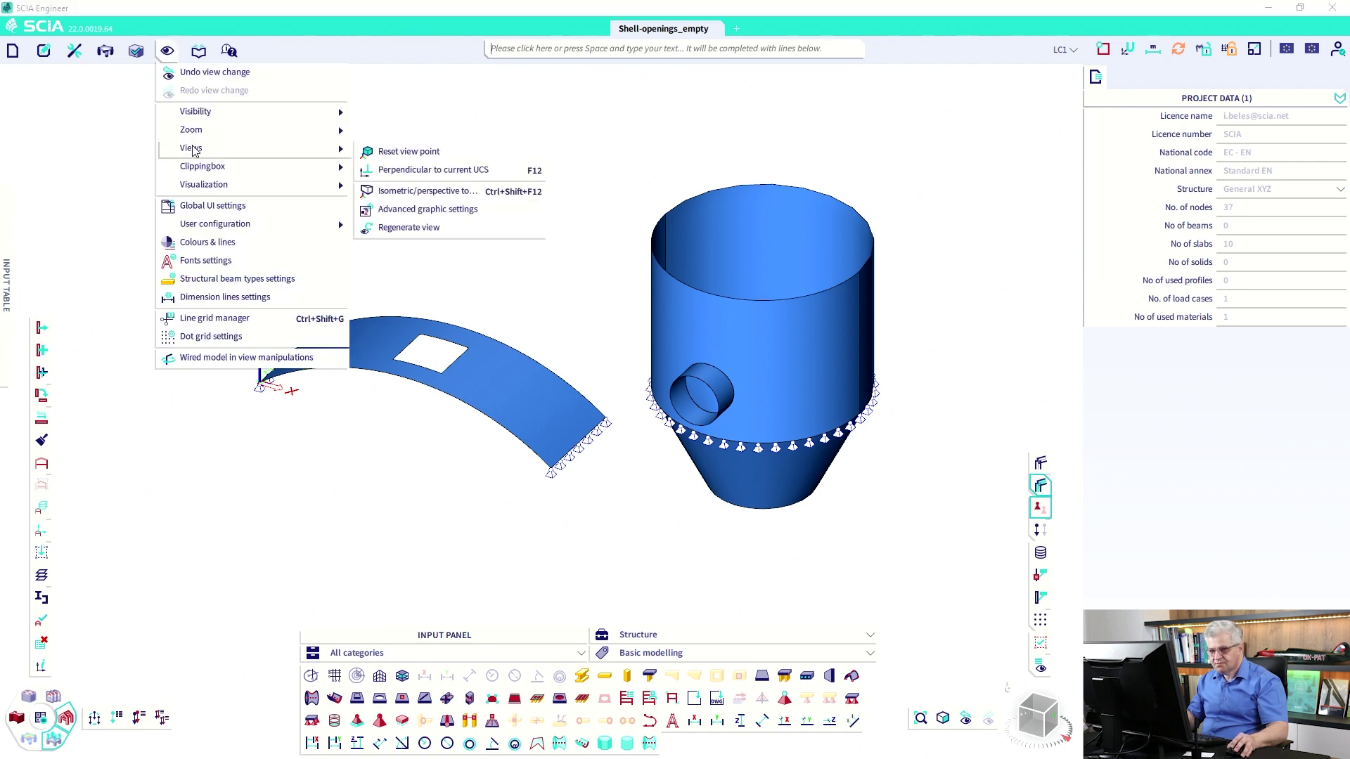
click(409, 210)
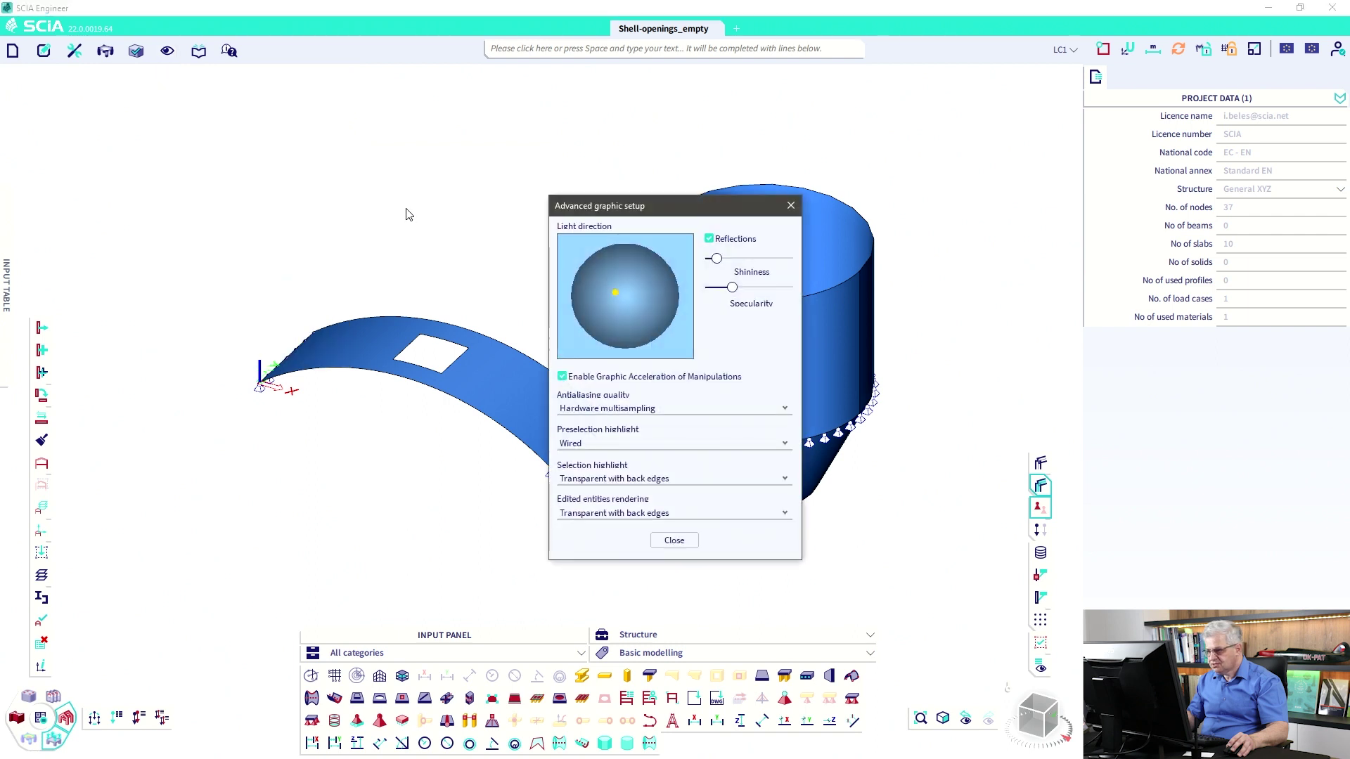
click(791, 206)
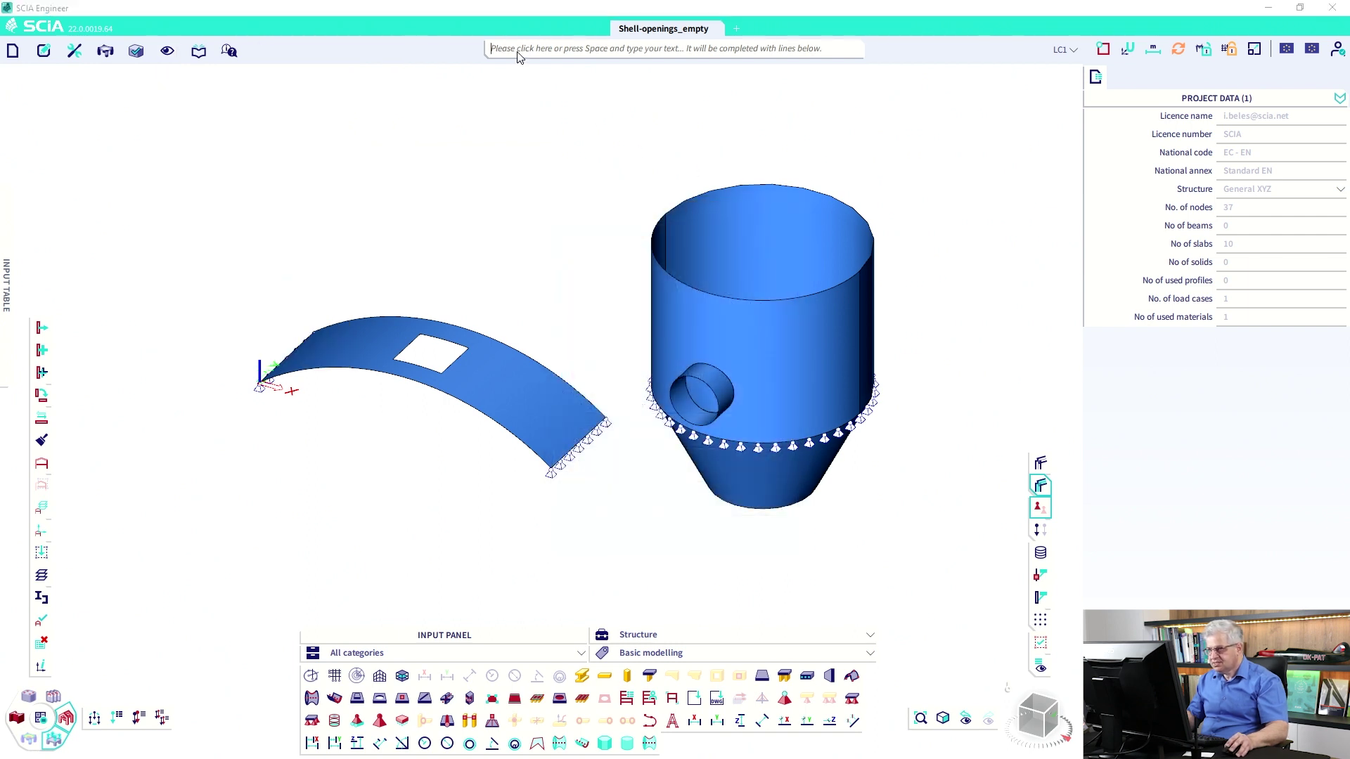
Find the Geometry/Graphics settings with a command search and set the shell surface precision to 5 deg.
text(gra)
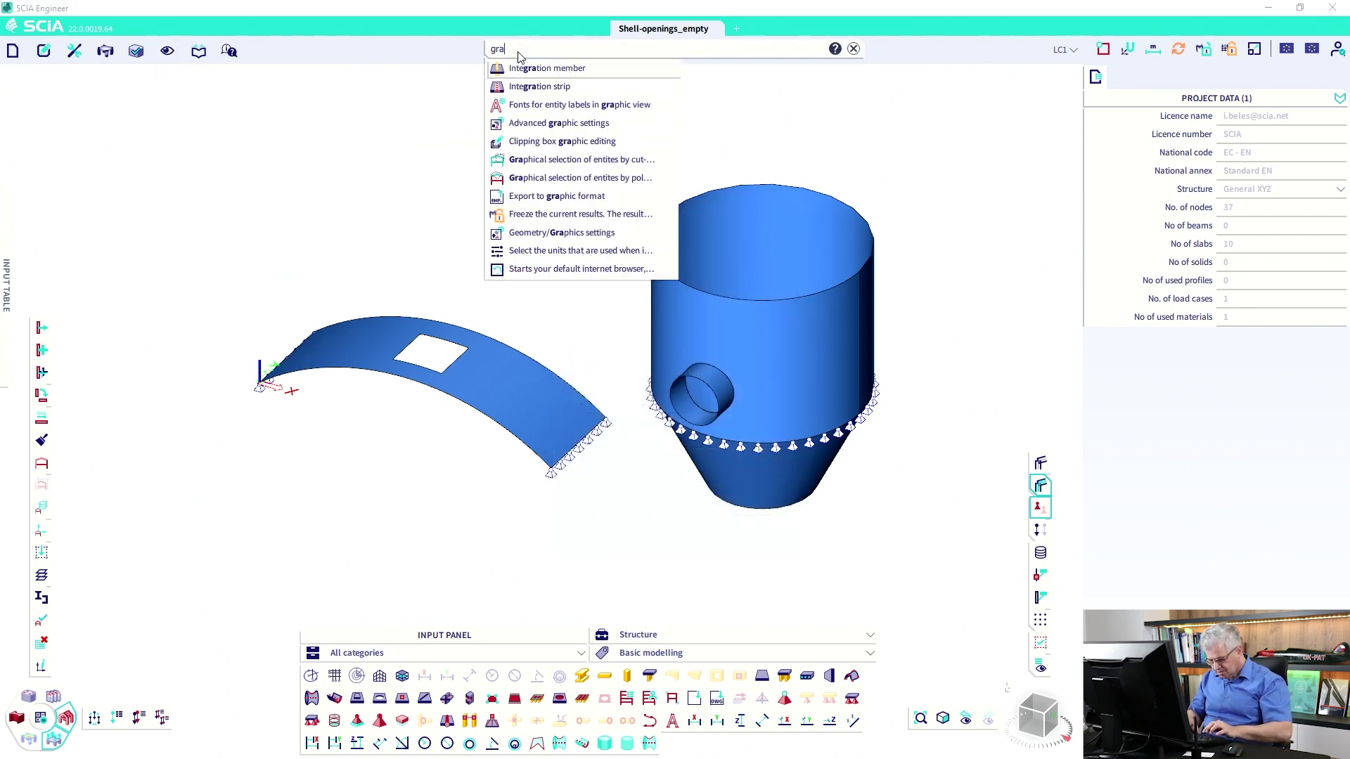
text(p)
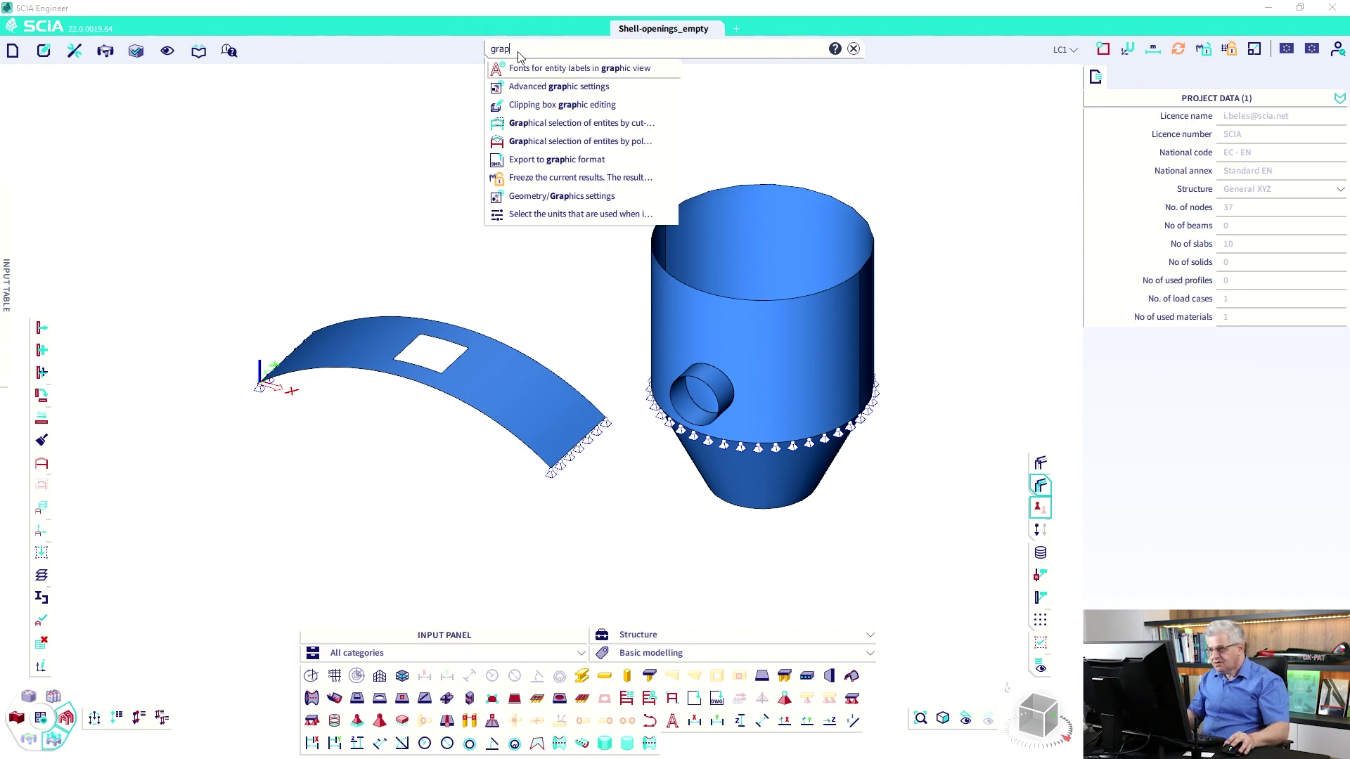
click(676, 195)
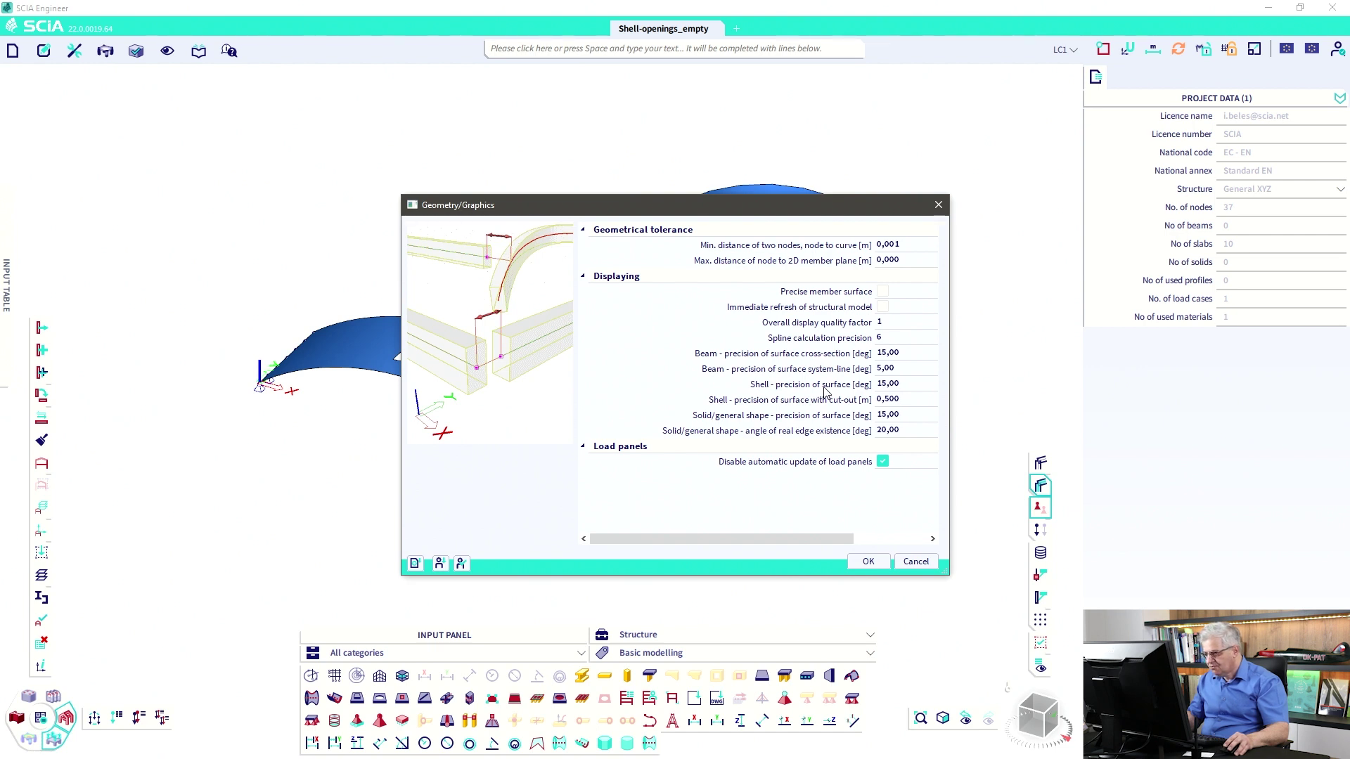
click(904, 383)
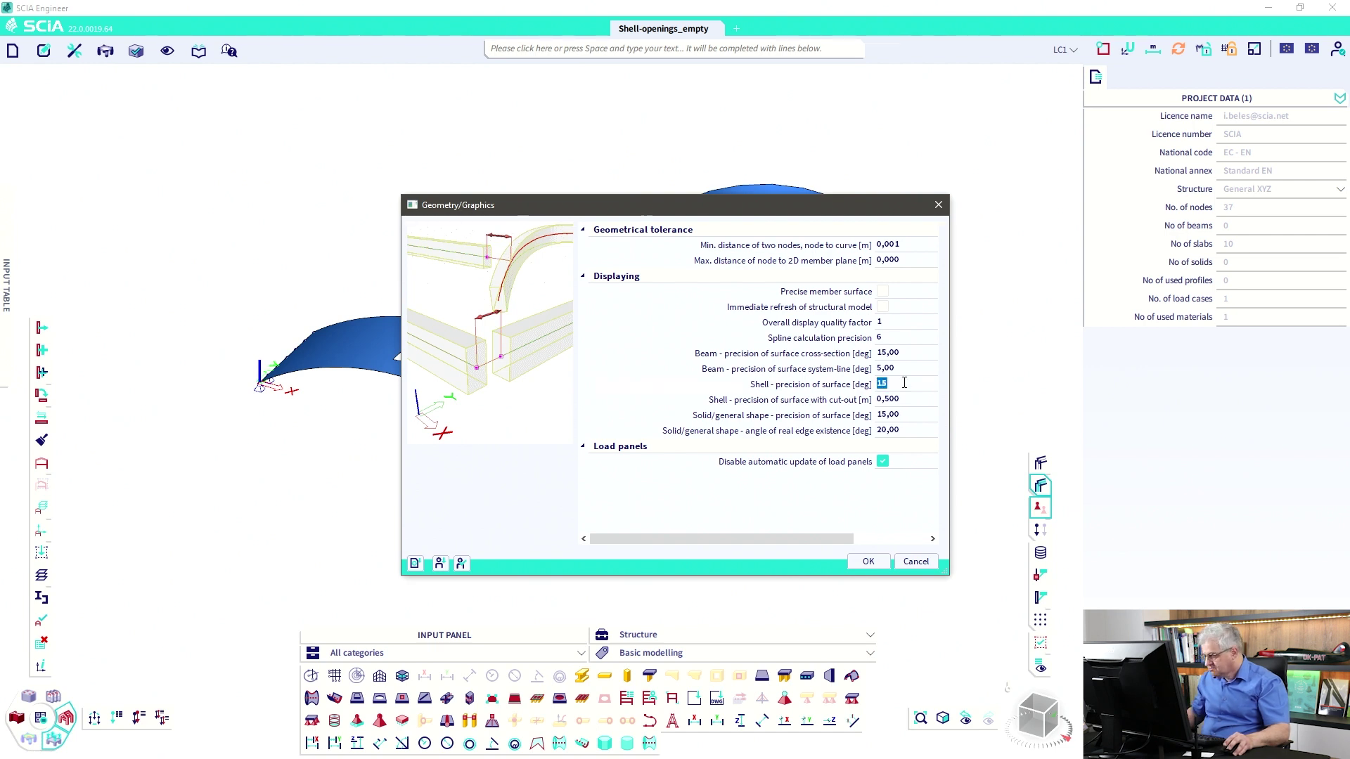
click(869, 561)
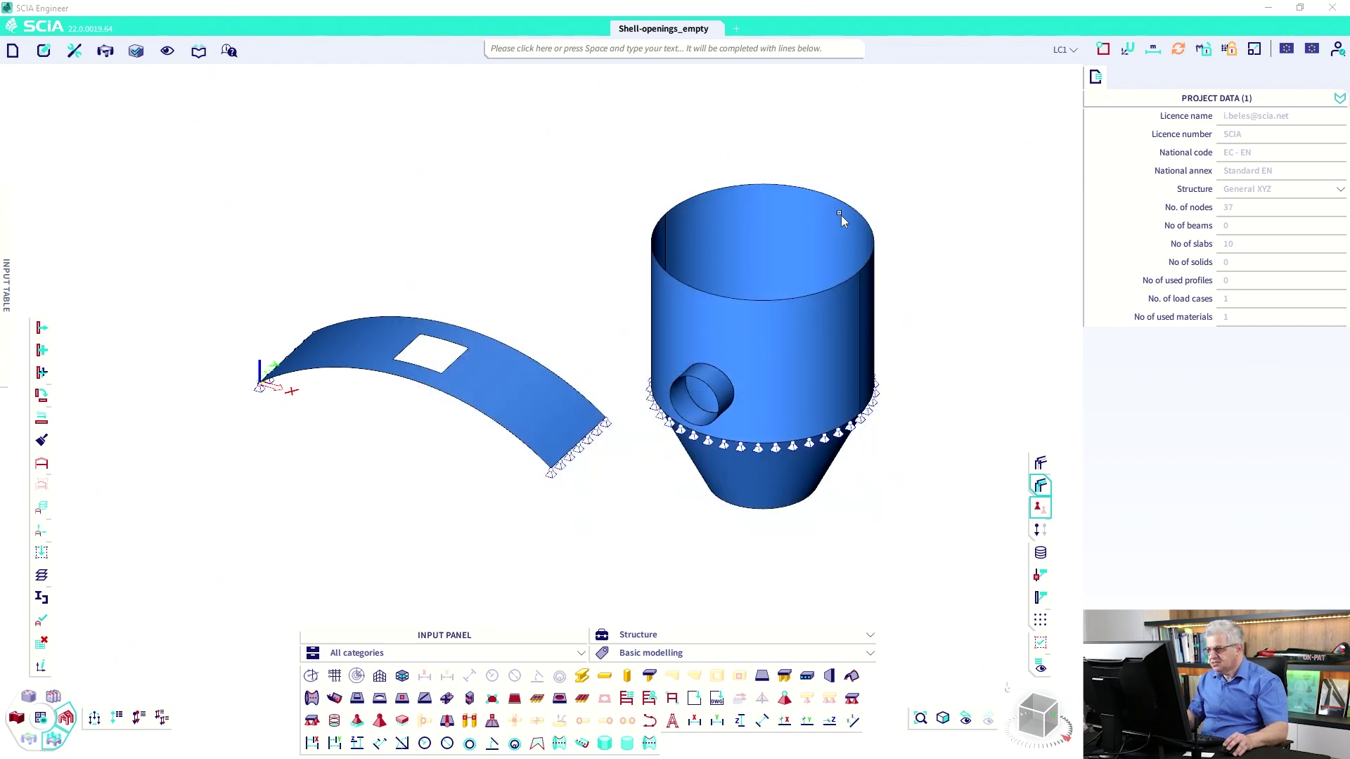
scroll(718, 242, up, 3)
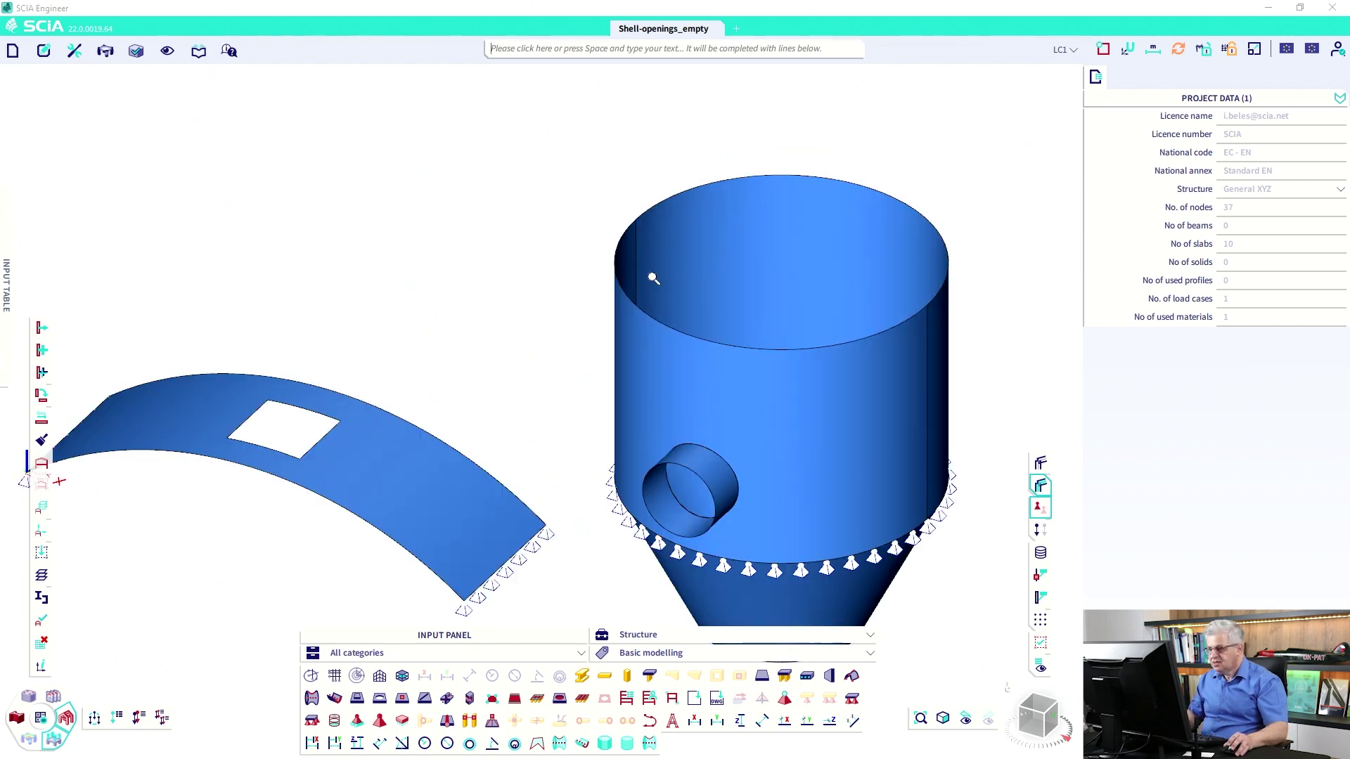
Reopen the Geometry/Graphics settings to examine the overall display quality factor, and view the rendered vault and silo.
click(514, 55)
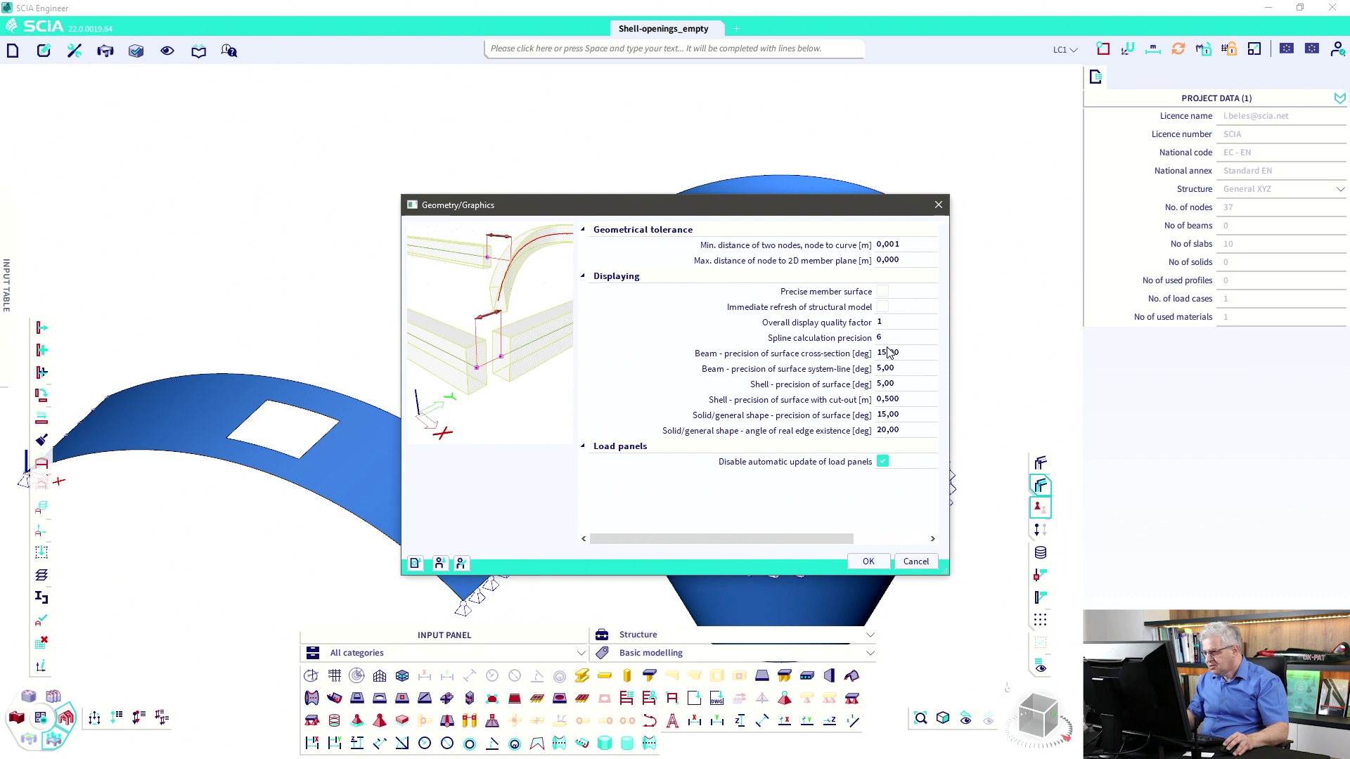
click(888, 324)
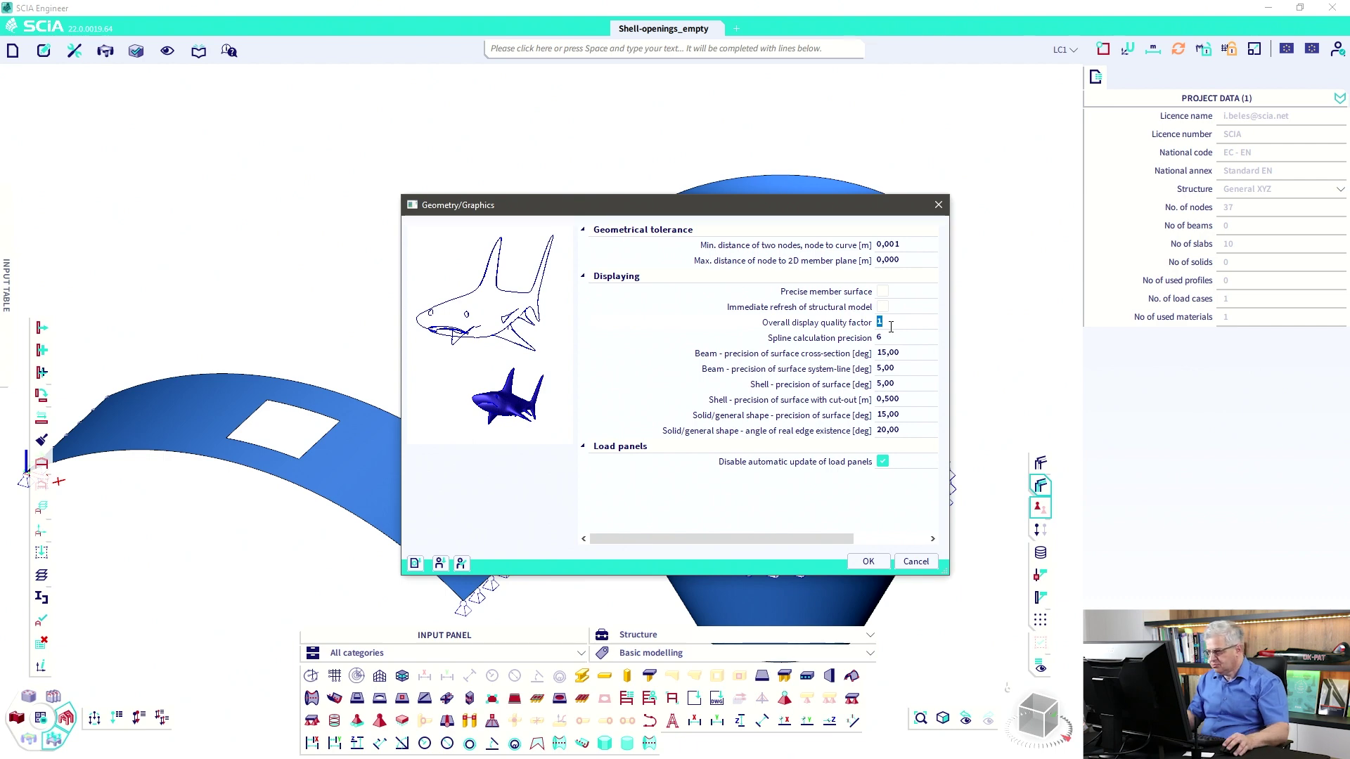
click(916, 561)
scroll(536, 408, down, 2)
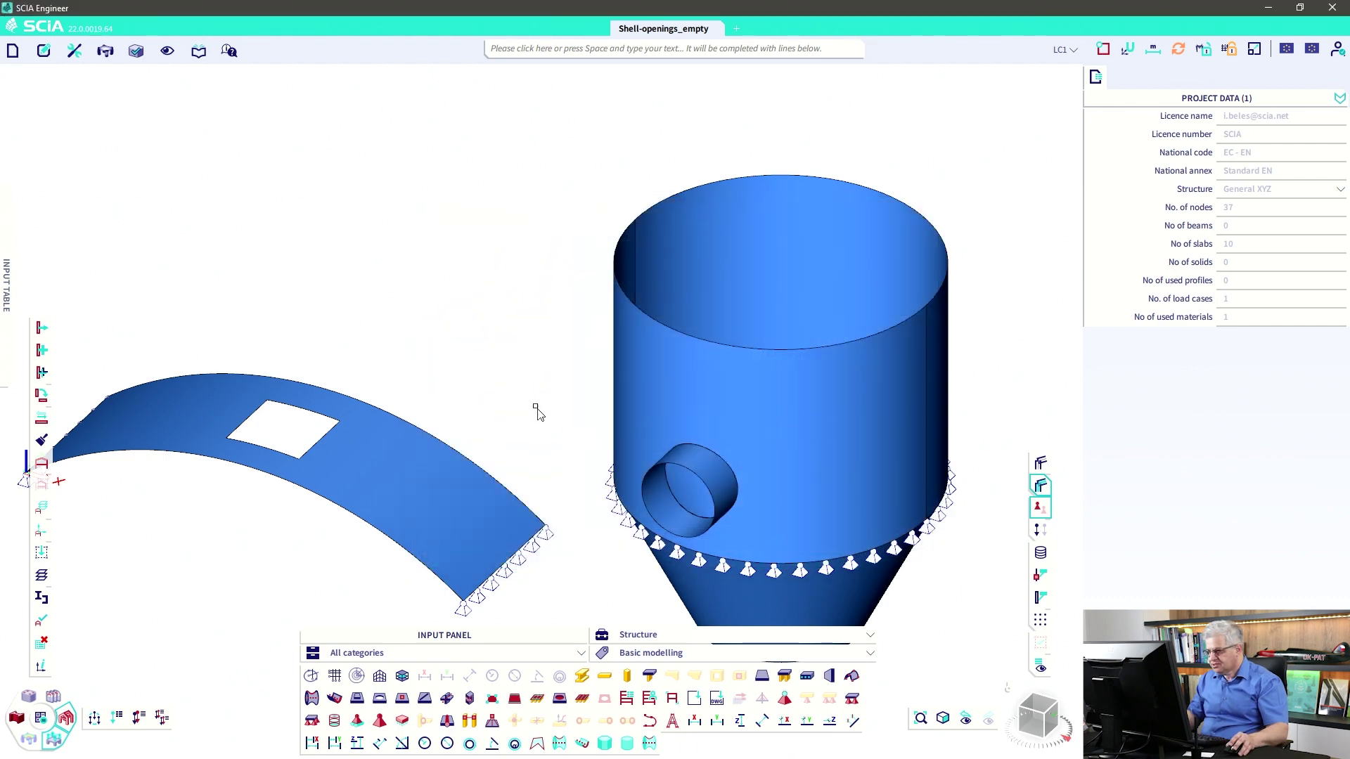
ctrl+right_drag(536, 409, 532, 371)
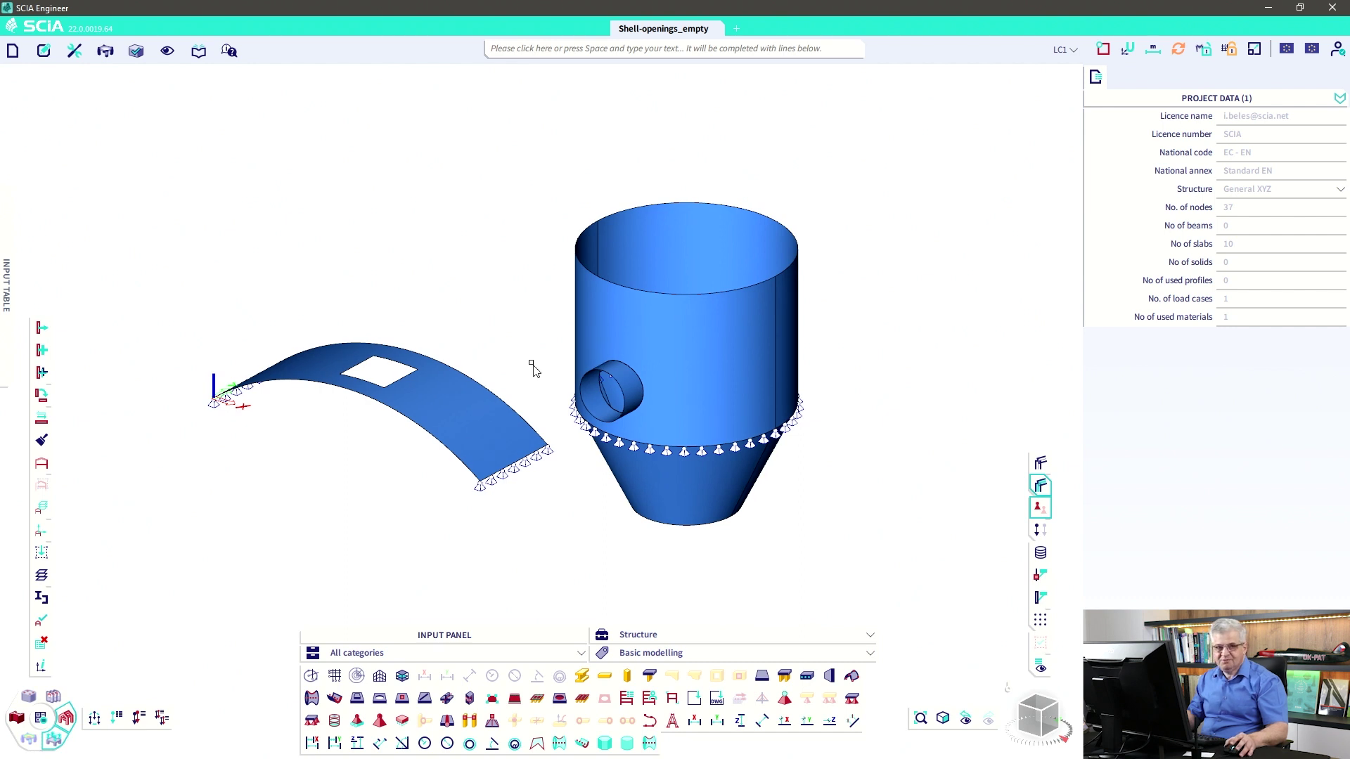